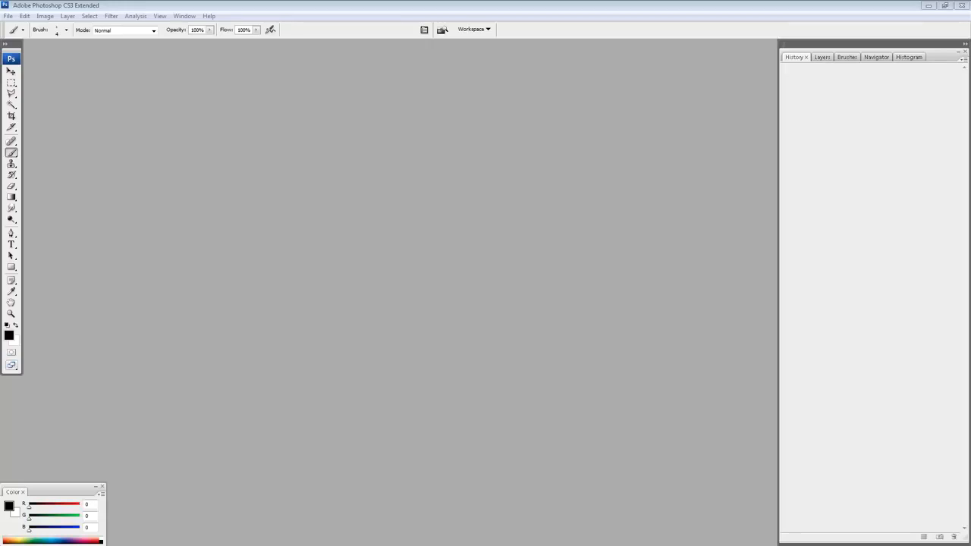
Step: Create a new 640 x 480 pixel document from the Web preset
click(8, 16)
click(19, 27)
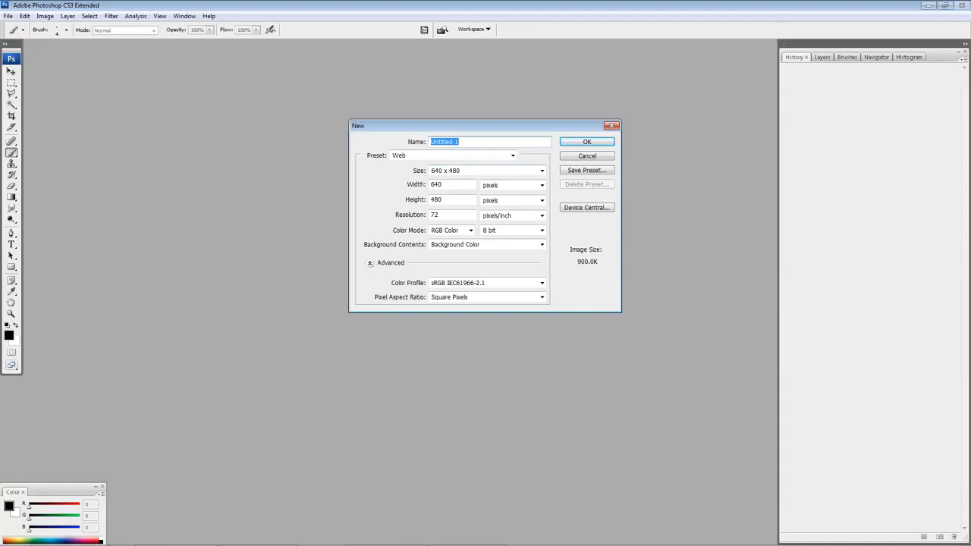
key(Return)
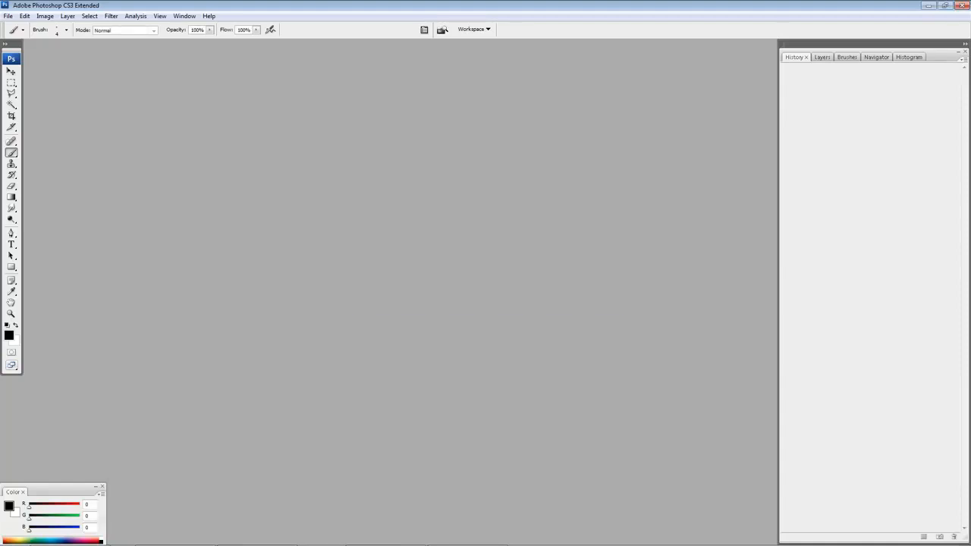
Step: Create a second Web preset document with the size 1600 x 1200
key(alt+f)
key(Return)
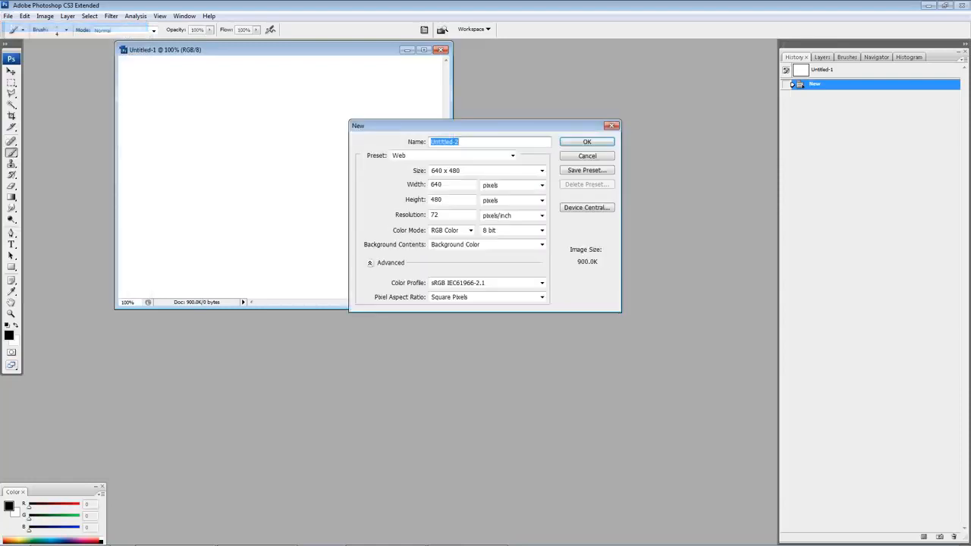
click(541, 170)
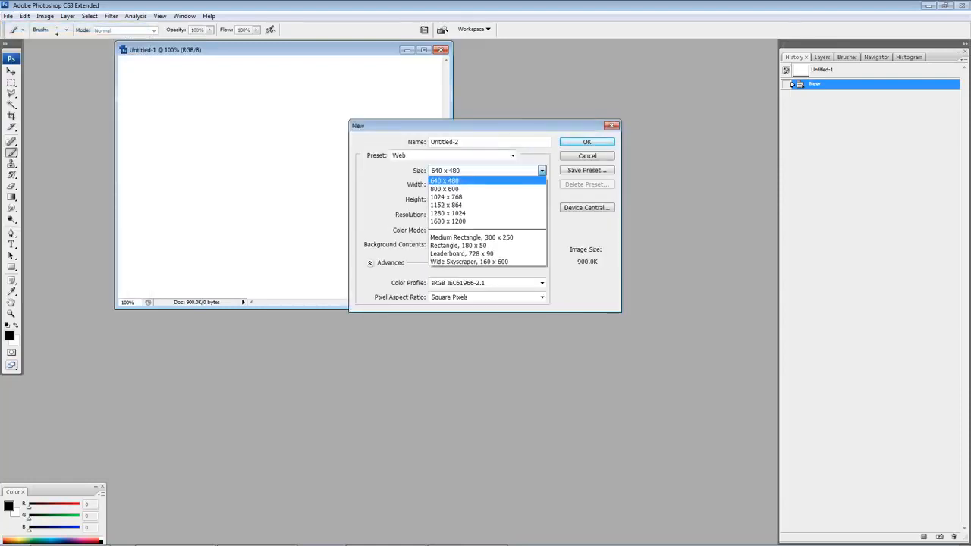
click(486, 220)
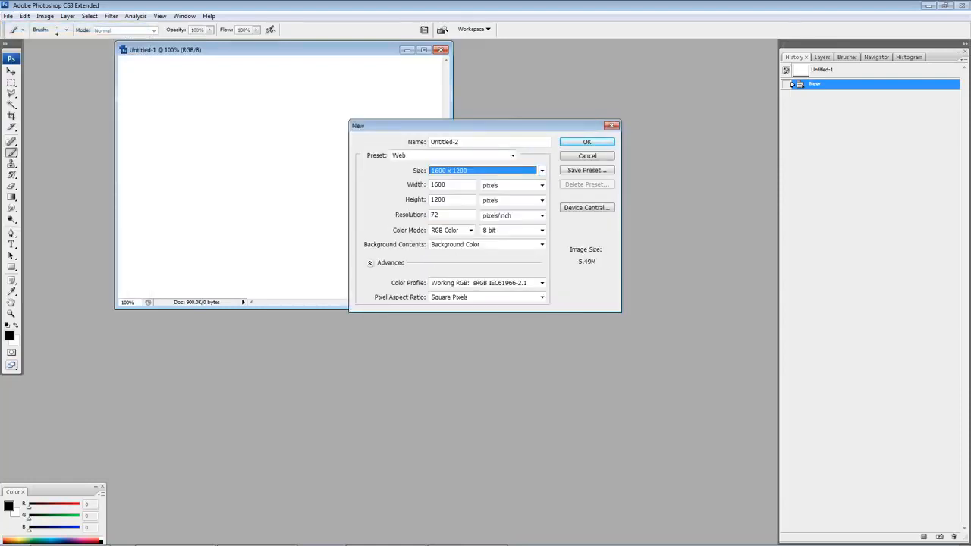
key(Return)
Step: Arrange the two document windows so that the 640 x 480 canvas sits apart from the 1600 x 1200 one
drag(189, 53, 280, 50)
click(164, 49)
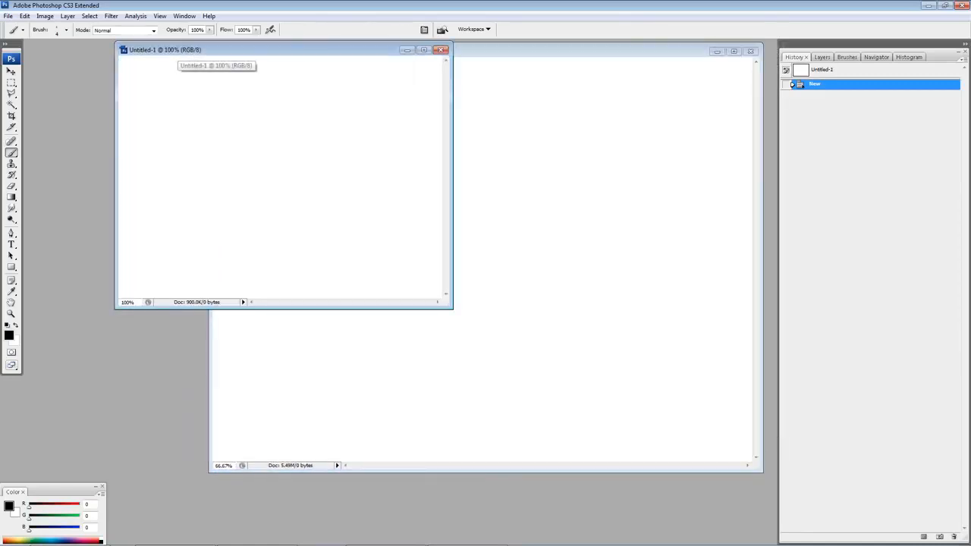
drag(178, 50, 92, 51)
Step: Create a Letter document from the U.S. Paper preset, 8.5 x 11 inches at 300 pixels/inch, and move its window below the others
click(7, 15)
click(18, 27)
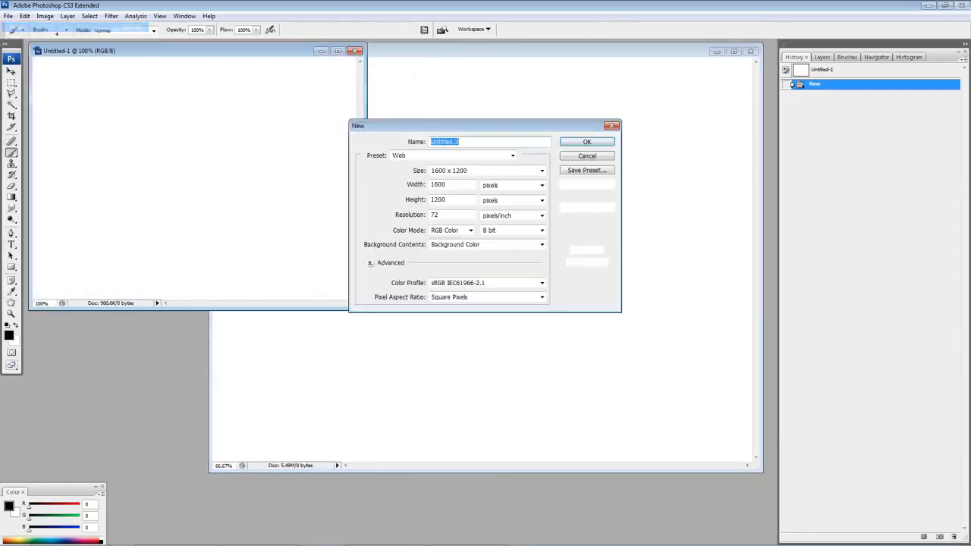
click(511, 155)
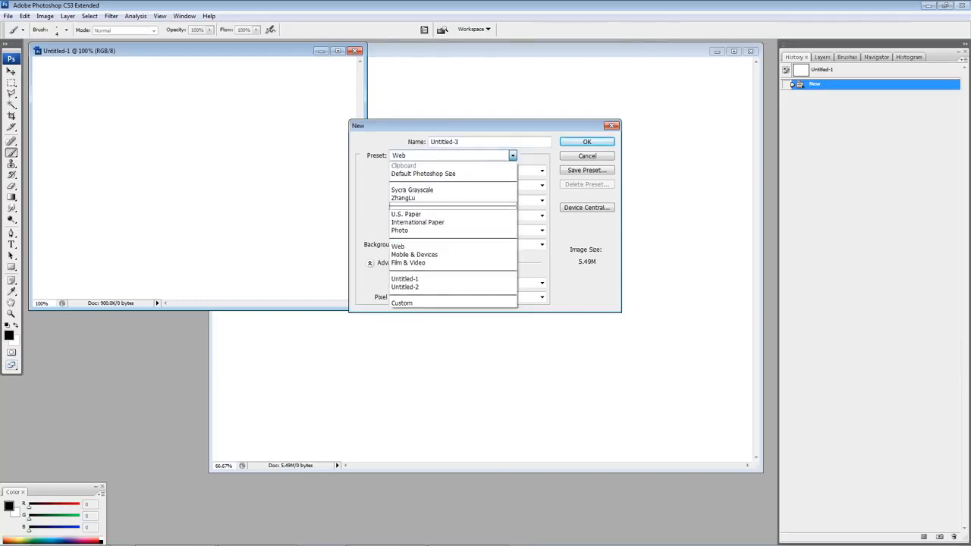
click(453, 215)
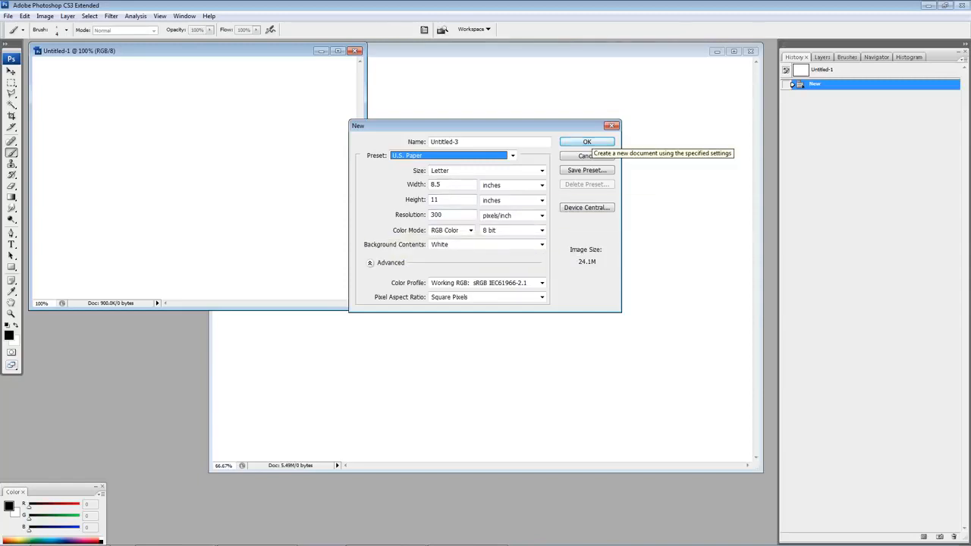
click(586, 142)
drag(227, 57, 271, 203)
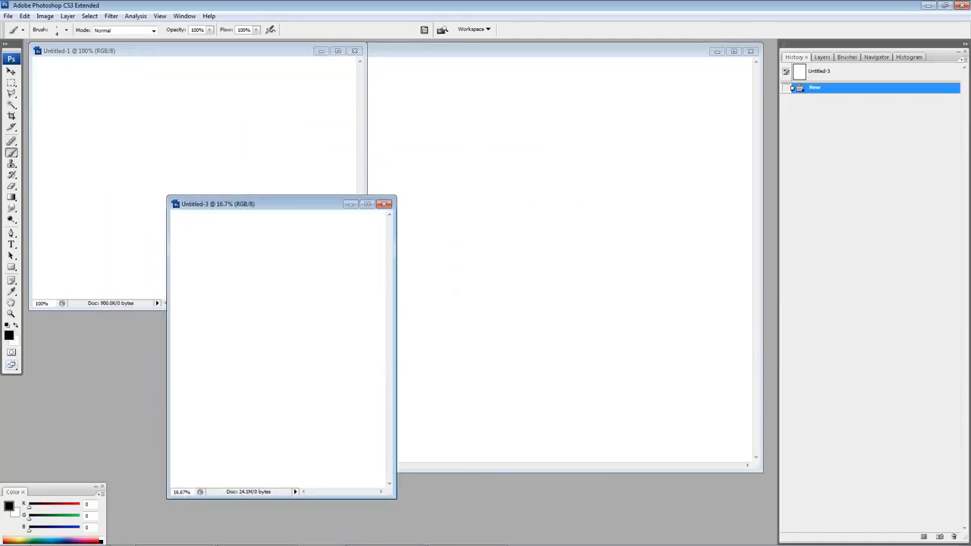
Step: Choose the Spatter 24 pixels brush for painting on the 1600 x 1200 canvas
right_click(496, 135)
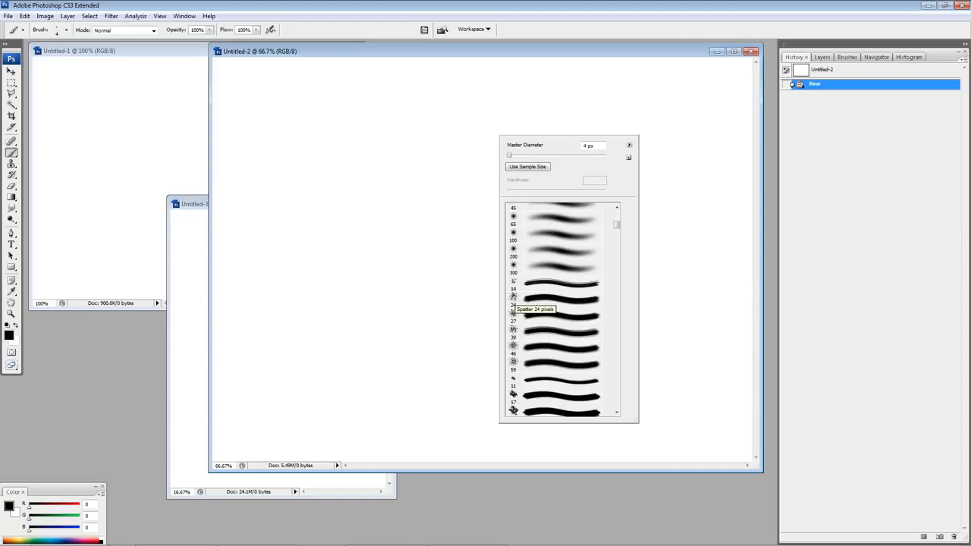
click(513, 307)
click(690, 263)
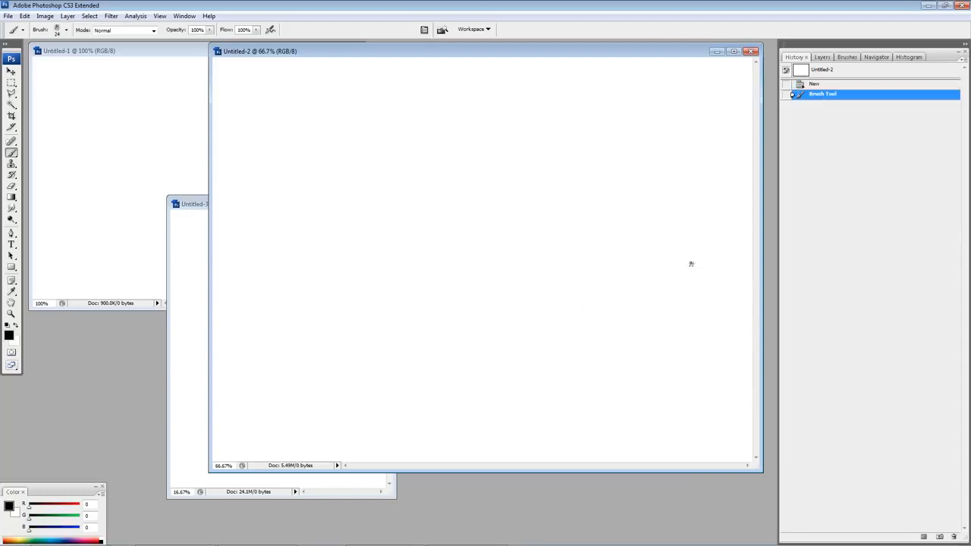
Step: Bring the 640 x 480 document to the front and paint thick black test strokes across its upper half
key(ctrl+Tab)
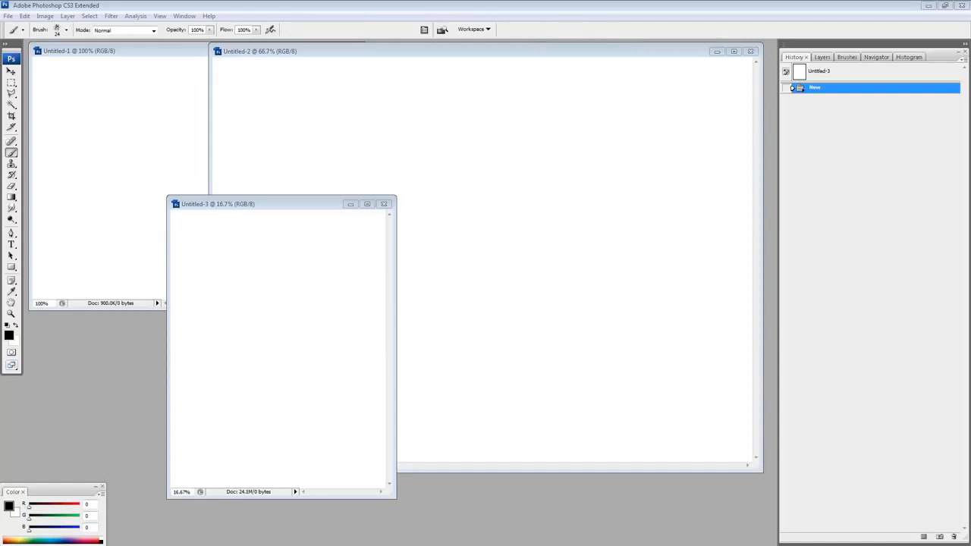
click(193, 65)
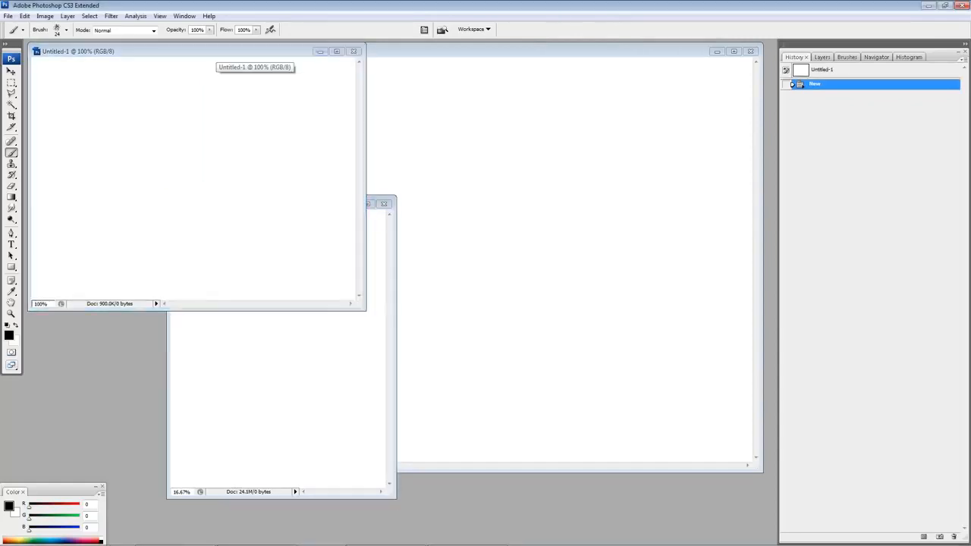
drag(217, 50, 344, 102)
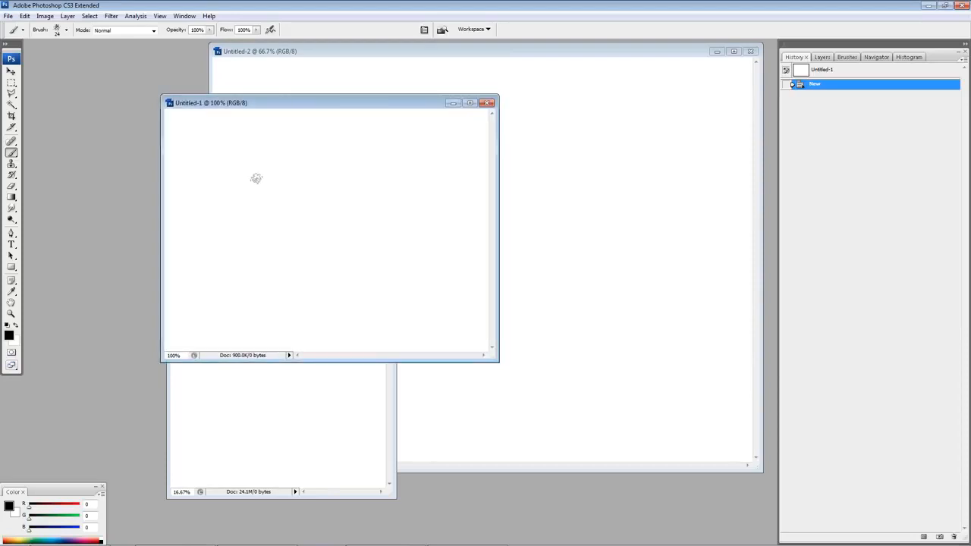
mouse_move(248, 155)
mouse_down()
mouse_move(250, 188)
mouse_move(294, 152)
mouse_move(269, 176)
mouse_move(285, 189)
mouse_move(317, 175)
mouse_move(337, 220)
mouse_up()
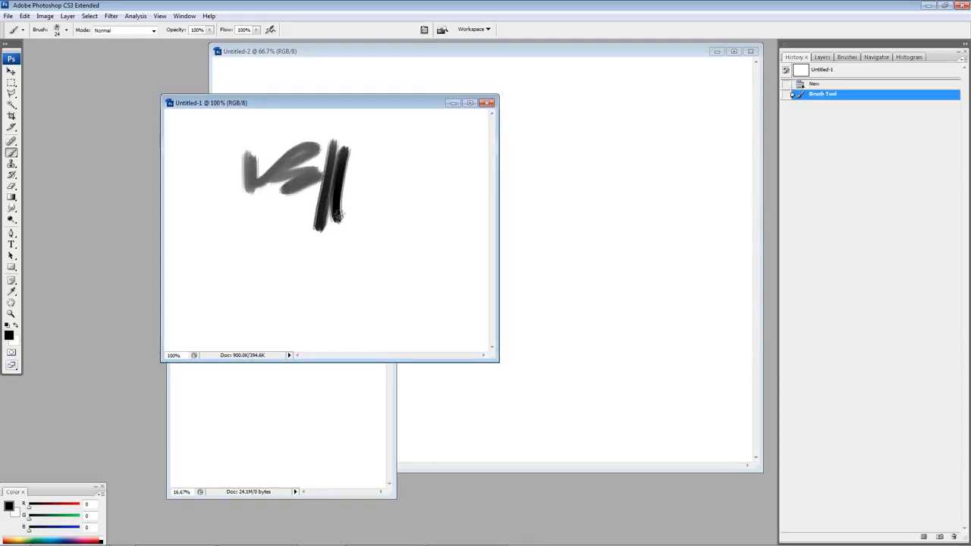
mouse_move(365, 150)
mouse_down()
mouse_move(347, 195)
mouse_move(438, 186)
mouse_up()
drag(431, 146, 429, 225)
drag(446, 180, 429, 251)
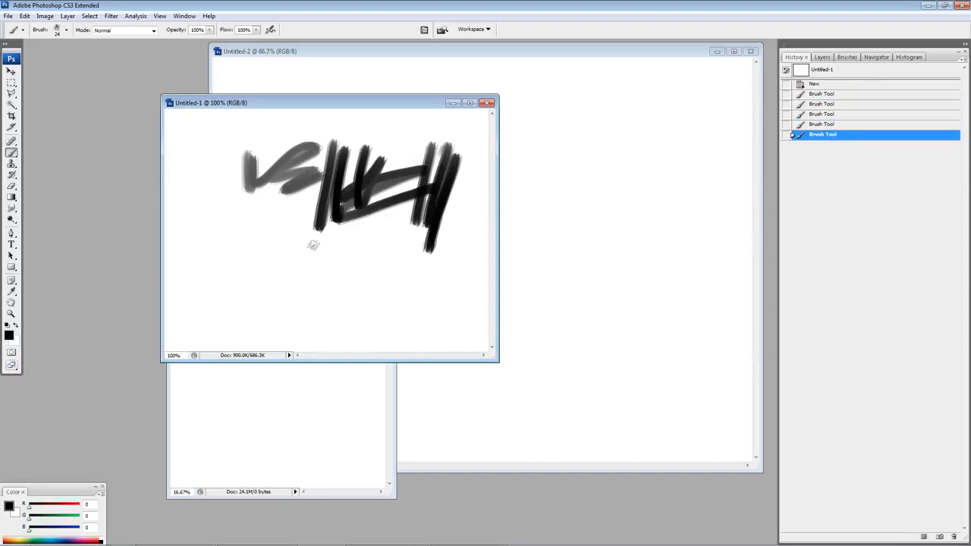
Step: Move the 640 x 480 window aside and paint crossing test strokes on the 1600 x 1200 canvas with the same brush
drag(326, 102, 200, 100)
click(428, 52)
mouse_move(439, 80)
mouse_down()
mouse_move(513, 123)
mouse_move(543, 160)
mouse_move(583, 150)
mouse_move(549, 224)
mouse_move(574, 213)
mouse_move(559, 188)
mouse_move(592, 179)
mouse_up()
mouse_move(546, 193)
mouse_down()
mouse_move(611, 190)
mouse_move(563, 212)
mouse_up()
mouse_move(626, 144)
mouse_down()
mouse_move(622, 169)
mouse_move(649, 184)
mouse_move(645, 220)
mouse_up()
drag(576, 226, 579, 240)
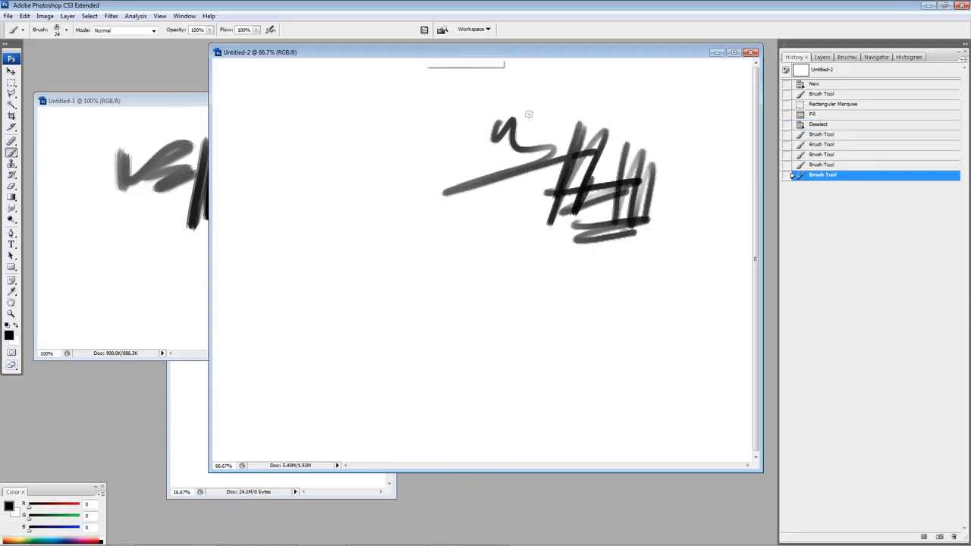
mouse_move(523, 167)
mouse_down()
mouse_move(522, 190)
mouse_move(497, 215)
mouse_move(486, 287)
mouse_up()
mouse_move(427, 257)
mouse_down()
mouse_move(480, 240)
mouse_move(543, 238)
mouse_move(536, 311)
mouse_up()
drag(550, 264, 647, 250)
Step: Switch to the Letter document and scribble comparison strokes near the top of its page
key(ctrl+Tab)
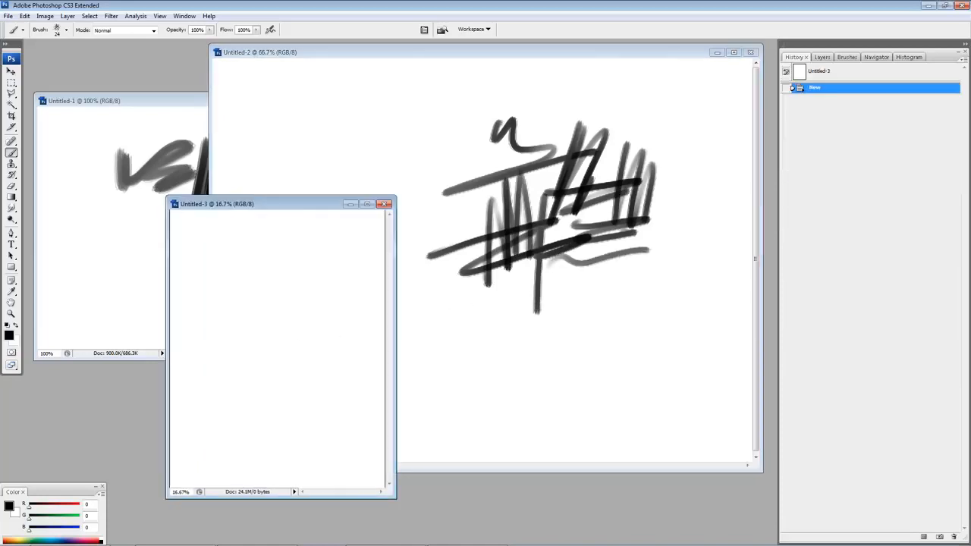
drag(276, 204, 281, 223)
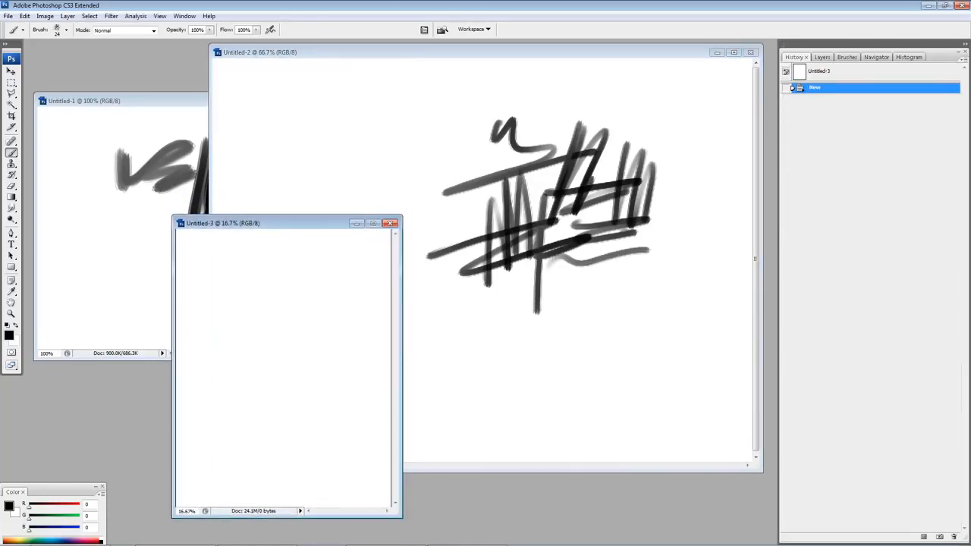
mouse_move(247, 298)
mouse_down()
mouse_move(317, 245)
mouse_move(262, 313)
mouse_move(324, 264)
mouse_move(308, 317)
mouse_move(320, 283)
mouse_move(301, 299)
mouse_move(352, 286)
mouse_move(334, 310)
mouse_move(352, 265)
mouse_up()
mouse_move(321, 303)
mouse_down()
mouse_move(372, 287)
mouse_move(360, 305)
mouse_up()
drag(353, 263, 359, 332)
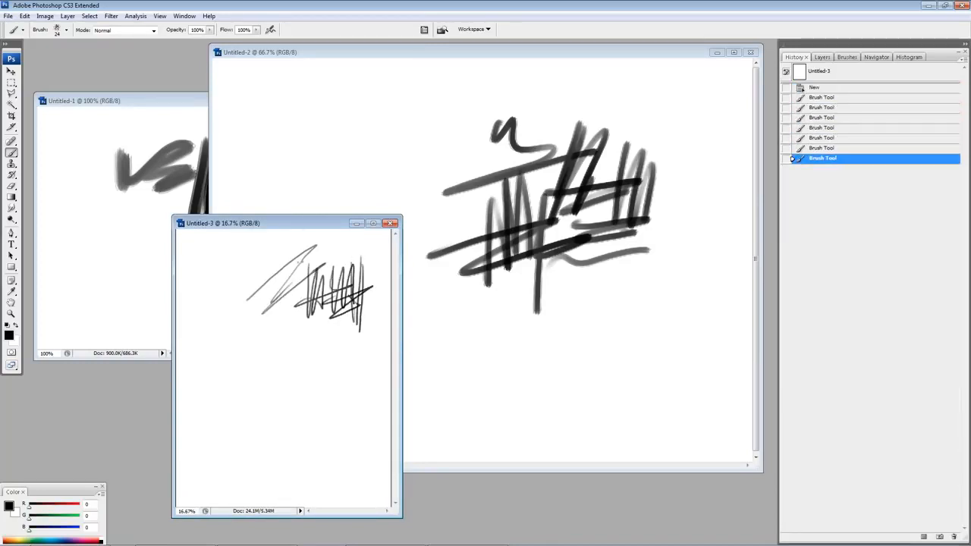
Step: Reduce the brush diameter to 9 px and sketch thin crossing lines on the Letter page
right_click(310, 255)
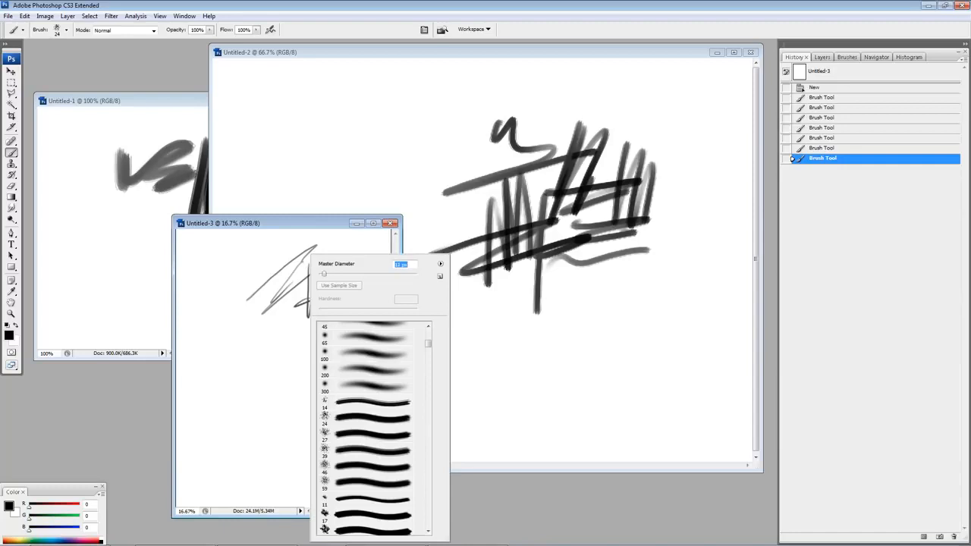
drag(324, 273, 322, 274)
click(276, 266)
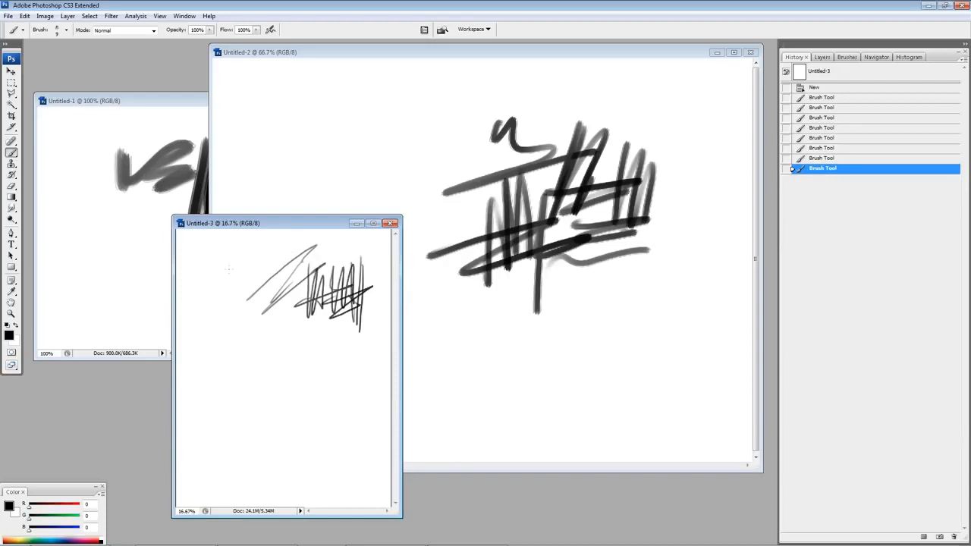
mouse_move(214, 283)
mouse_down()
mouse_move(263, 241)
mouse_move(227, 289)
mouse_up()
drag(237, 247, 237, 385)
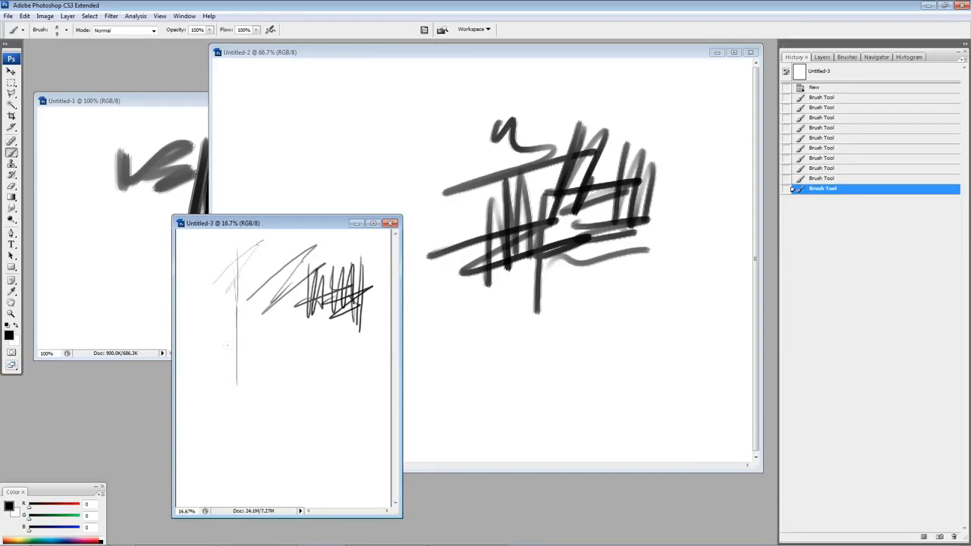
drag(227, 351, 315, 339)
mouse_move(289, 308)
mouse_down()
mouse_move(290, 391)
mouse_move(296, 397)
mouse_move(332, 369)
mouse_up()
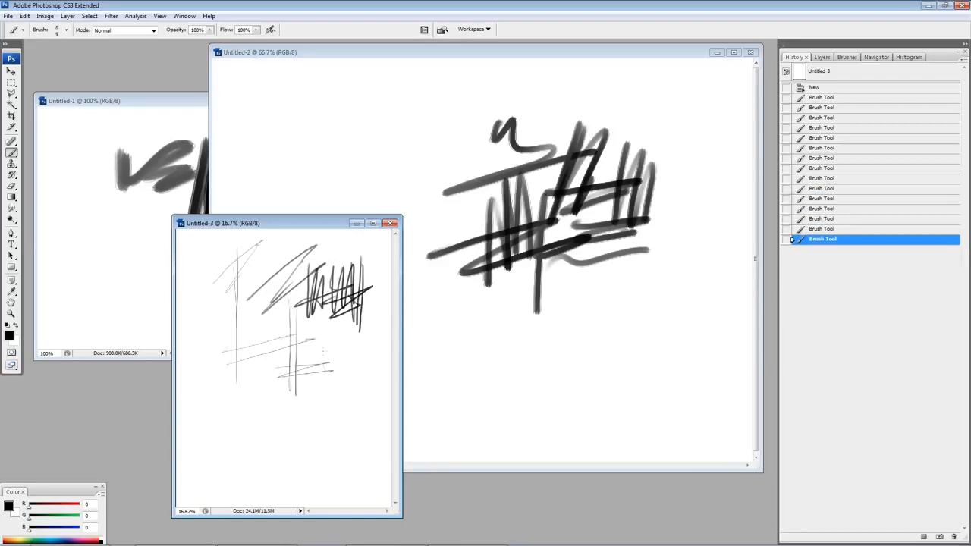
drag(324, 332, 329, 400)
drag(277, 377, 365, 364)
drag(350, 347, 352, 414)
mouse_move(345, 356)
mouse_down()
mouse_move(324, 413)
mouse_move(353, 394)
mouse_up()
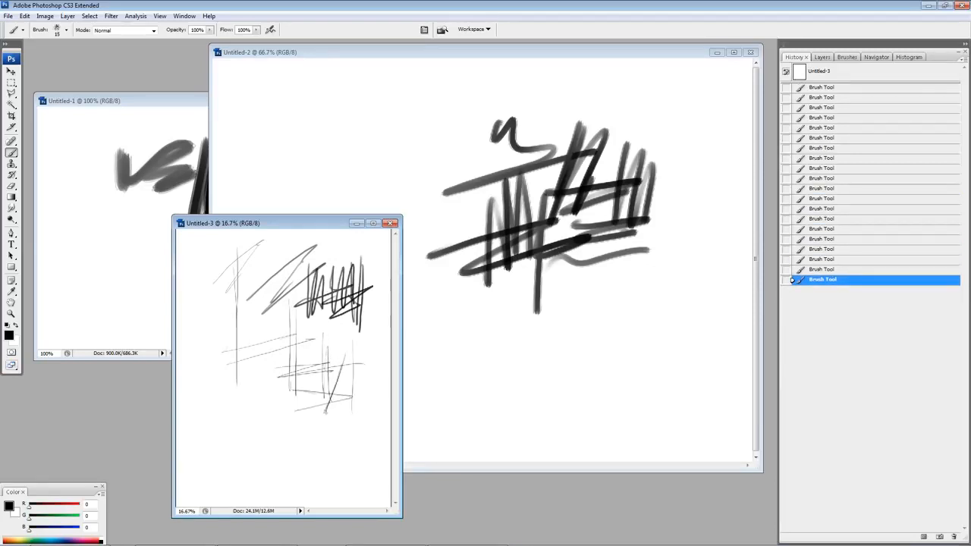
Step: Sketch more overlapping vertical and slanted lines across the middle of the Letter page, reducing the brush size two steps for the last ones
drag(265, 311, 267, 439)
drag(233, 370, 325, 347)
drag(237, 385, 322, 360)
mouse_move(272, 308)
mouse_down()
mouse_move(279, 409)
mouse_move(288, 396)
mouse_up()
mouse_move(250, 333)
mouse_down()
mouse_move(341, 339)
mouse_move(323, 347)
mouse_up()
mouse_move(323, 308)
mouse_down()
mouse_move(338, 355)
mouse_move(293, 368)
mouse_up()
mouse_move(286, 369)
mouse_down()
mouse_move(279, 392)
mouse_move(252, 404)
mouse_move(278, 385)
mouse_up()
key(bracketleft)
key(bracketleft)
mouse_move(232, 289)
mouse_down()
mouse_move(203, 324)
mouse_move(226, 431)
mouse_move(205, 356)
mouse_move(267, 410)
mouse_up()
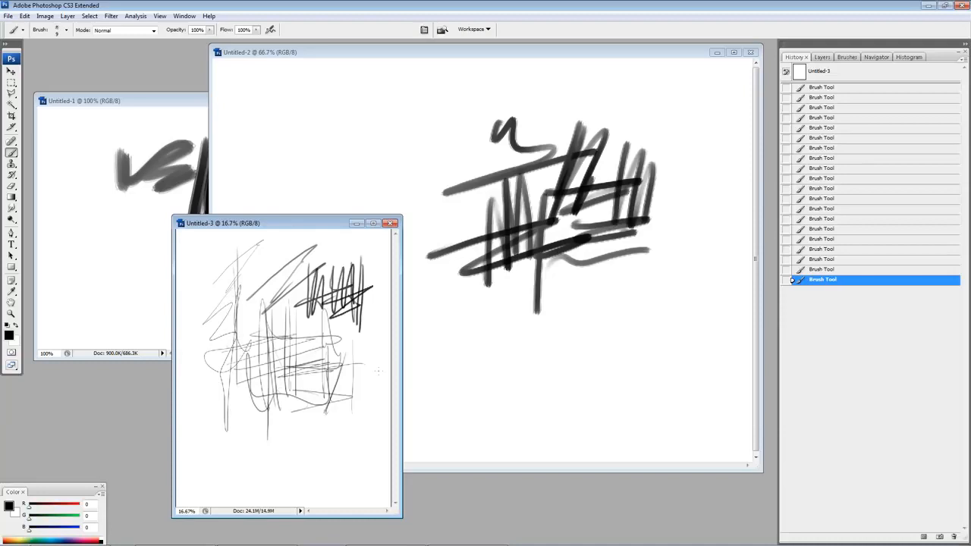
Step: Zoom the Letter document to 25% and enlarge its window to show the full page width
click(10, 313)
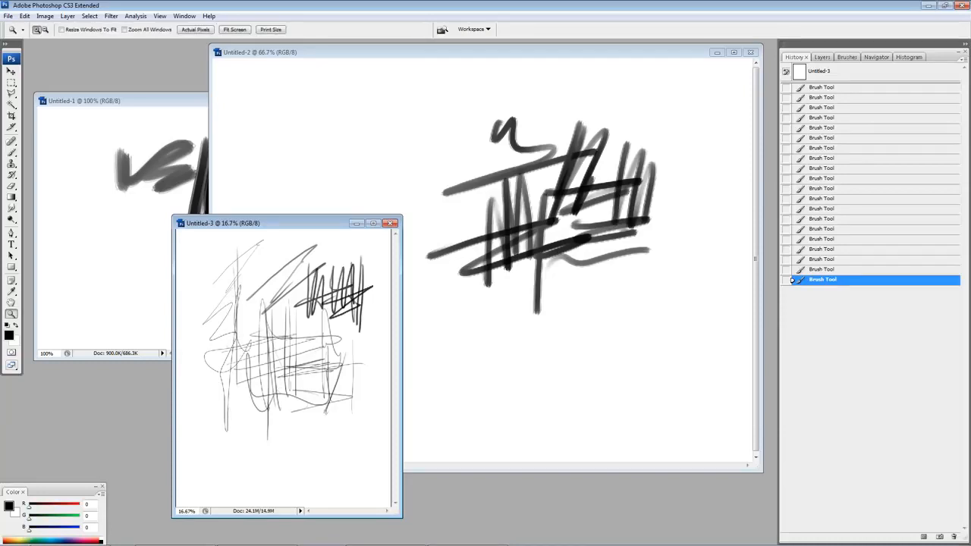
drag(203, 232, 373, 442)
drag(273, 223, 393, 138)
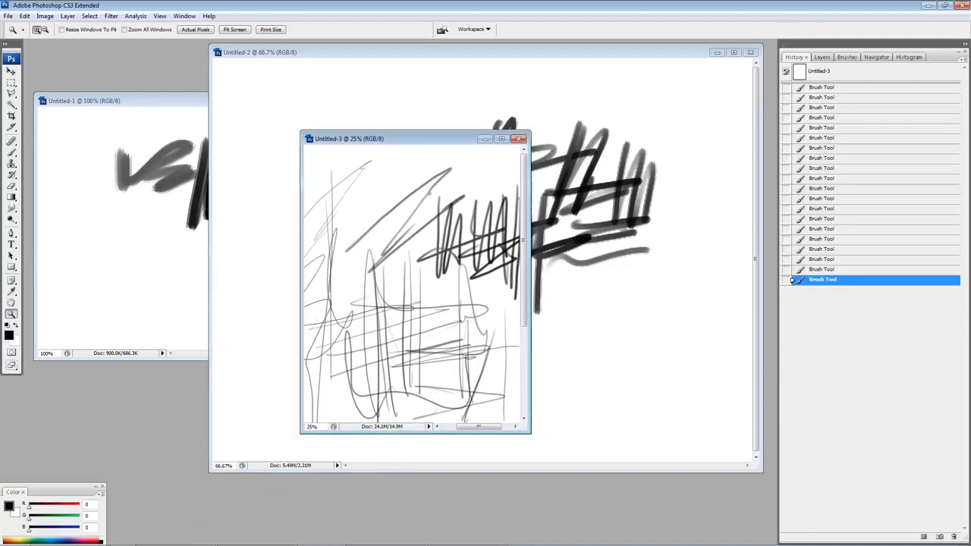
drag(530, 433, 693, 514)
Step: Return to the Brush tool and sketch thin, light lines around the existing scribbles on the Letter page
key(b)
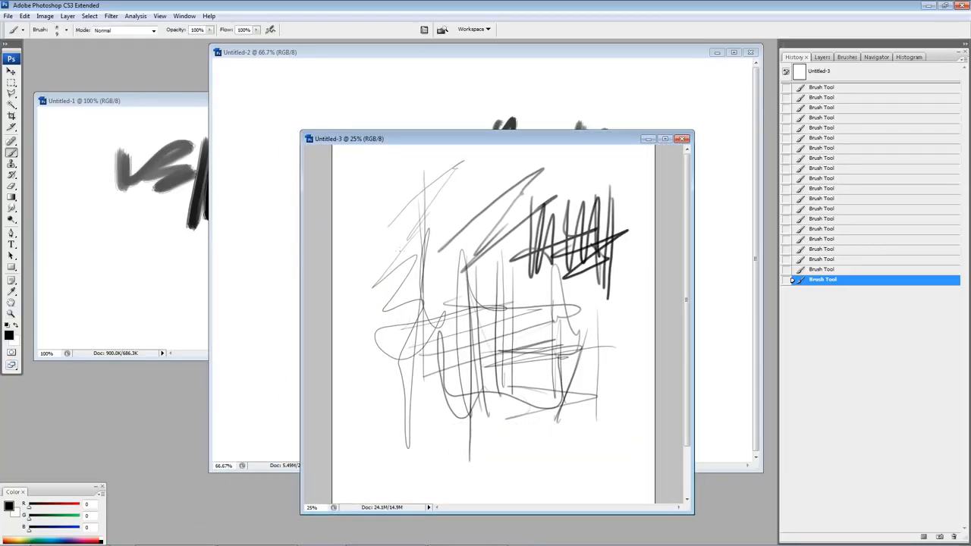
mouse_move(416, 236)
mouse_down()
mouse_move(405, 176)
mouse_move(367, 188)
mouse_move(489, 179)
mouse_move(441, 203)
mouse_move(475, 180)
mouse_move(502, 197)
mouse_move(470, 220)
mouse_move(448, 205)
mouse_move(450, 287)
mouse_up()
drag(439, 226, 503, 202)
drag(487, 213, 471, 267)
mouse_move(400, 304)
mouse_down()
mouse_move(580, 262)
mouse_move(597, 313)
mouse_move(594, 371)
mouse_up()
drag(554, 318, 653, 296)
mouse_move(641, 261)
mouse_down()
mouse_move(624, 373)
mouse_move(653, 333)
mouse_move(579, 422)
mouse_move(630, 414)
mouse_up()
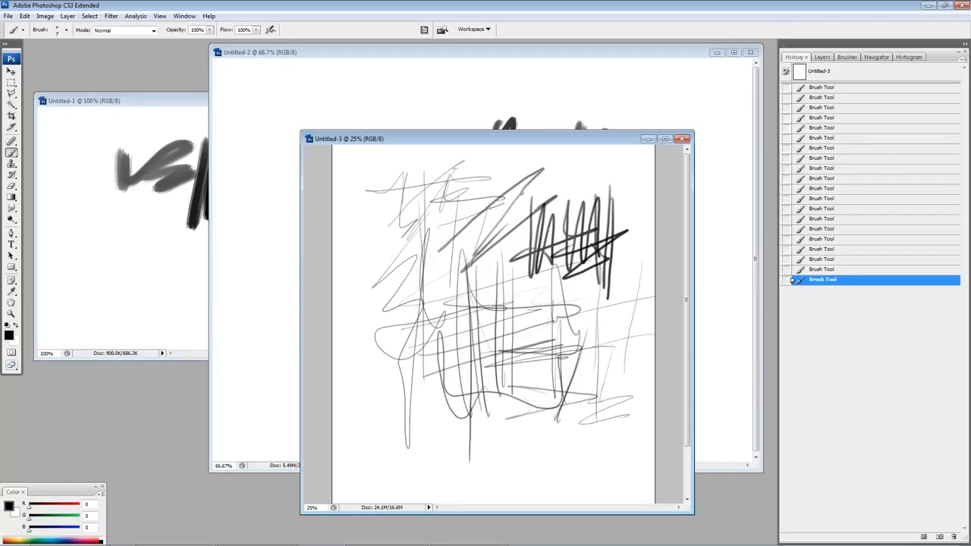
Step: Switch to the 640 x 480 document and draw a cross, fine 2 px hatching and zigzags below the thick strokes
click(164, 101)
mouse_move(138, 217)
mouse_down()
mouse_move(174, 290)
mouse_move(212, 251)
mouse_move(204, 259)
mouse_move(246, 268)
mouse_move(274, 253)
mouse_up()
key(bracketright)
mouse_move(237, 277)
mouse_down()
mouse_move(266, 264)
mouse_move(258, 303)
mouse_up()
mouse_move(255, 250)
mouse_down()
mouse_move(264, 306)
mouse_move(307, 282)
mouse_move(297, 315)
mouse_up()
drag(314, 258, 316, 323)
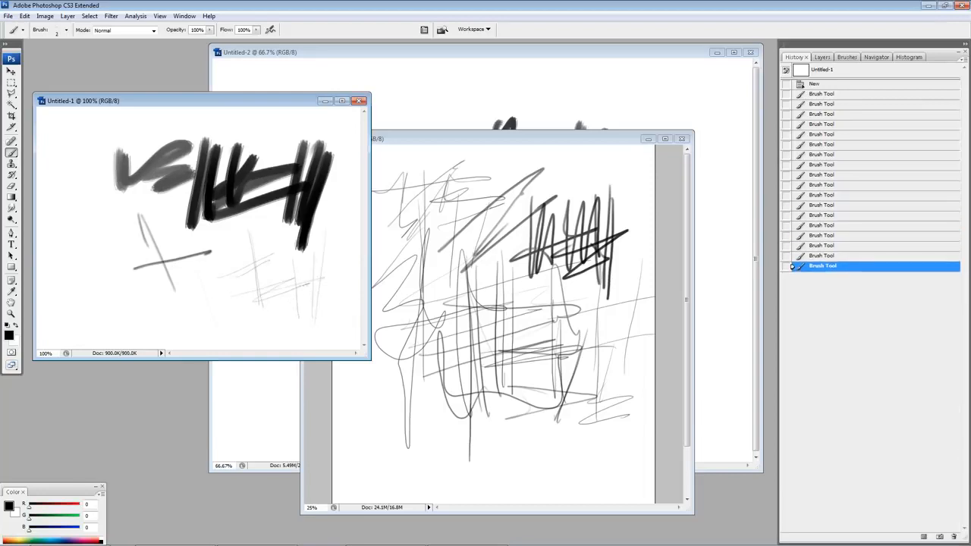
mouse_move(131, 270)
mouse_down()
mouse_move(122, 288)
mouse_move(179, 313)
mouse_move(247, 315)
mouse_up()
mouse_move(229, 270)
mouse_down()
mouse_move(234, 320)
mouse_move(200, 303)
mouse_up()
drag(185, 290, 252, 283)
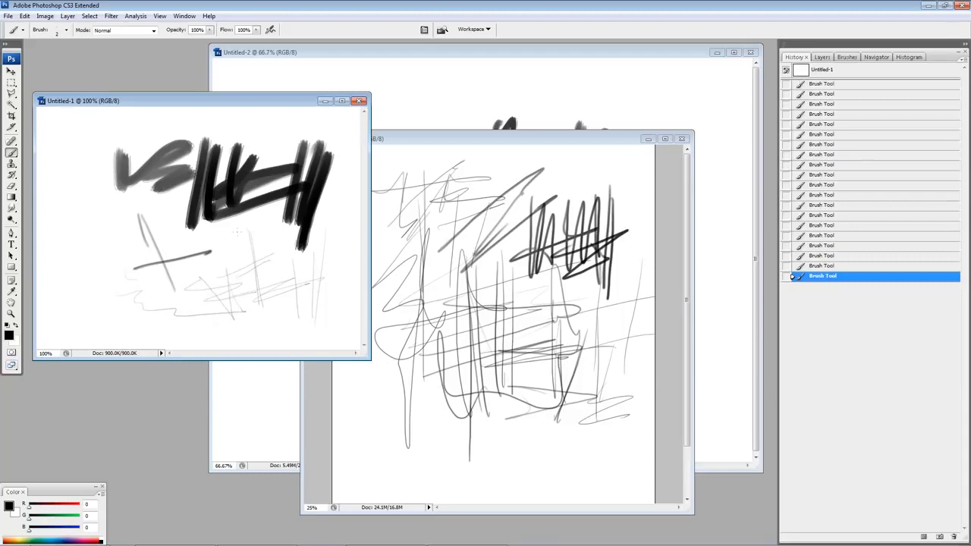
Step: Add more fine crossing lines with the 2 px brush in the lower half of the 640 x 480 canvas
drag(239, 243, 245, 330)
drag(253, 297, 256, 318)
mouse_move(337, 232)
mouse_down()
mouse_move(337, 281)
mouse_move(342, 245)
mouse_up()
drag(324, 260, 345, 255)
mouse_move(334, 220)
mouse_down()
mouse_move(330, 274)
mouse_move(323, 253)
mouse_up()
mouse_move(311, 278)
mouse_down()
mouse_move(333, 258)
mouse_move(343, 272)
mouse_up()
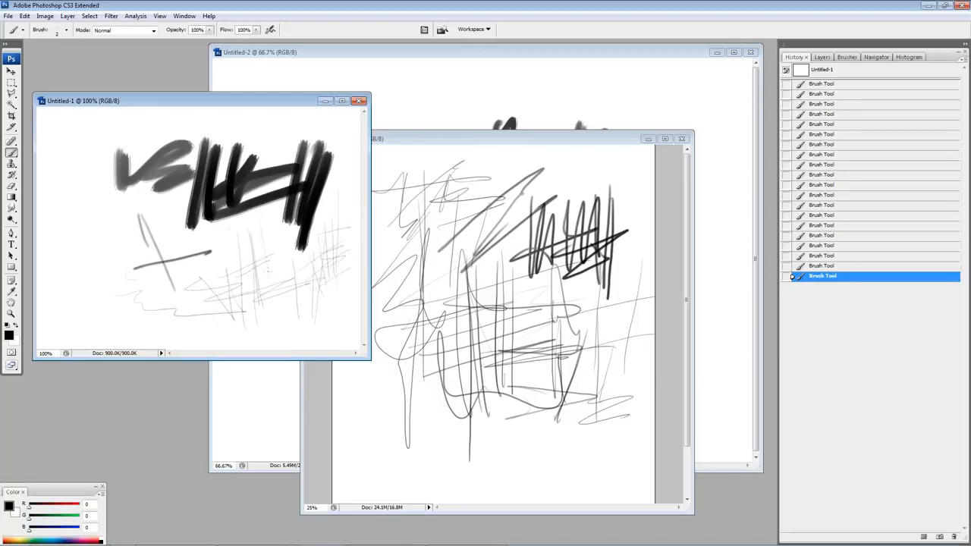
mouse_move(274, 231)
mouse_down()
mouse_move(279, 267)
mouse_move(291, 268)
mouse_up()
drag(250, 304, 293, 287)
mouse_move(273, 255)
mouse_down()
mouse_move(277, 289)
mouse_move(302, 305)
mouse_up()
Step: Switch to the 1600 x 1200 document and draw faint 2 px crossing lines beside the thick strokes
click(377, 52)
drag(364, 111, 363, 176)
drag(335, 148, 420, 123)
mouse_move(364, 152)
mouse_down()
mouse_move(412, 136)
mouse_move(394, 180)
mouse_up()
drag(407, 137, 394, 194)
key(z)
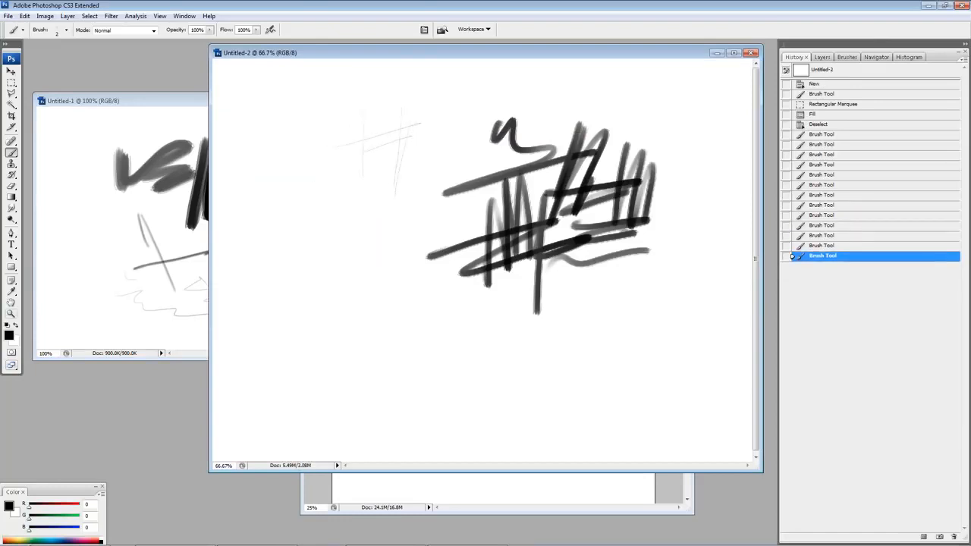
Step: Draw more faint 2 px crossing lines in the empty area beside the thick strokes of the 1600 x 1200 document
click(376, 158)
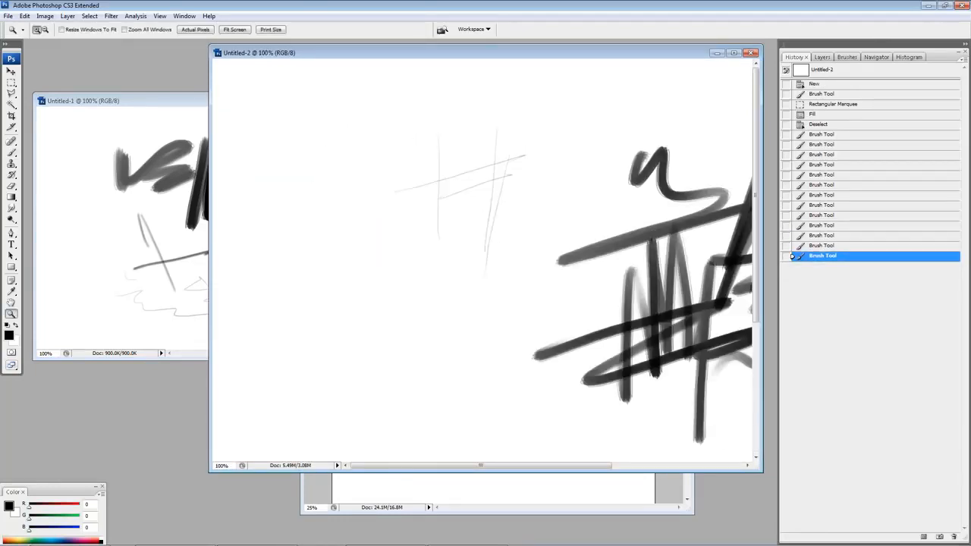
click(11, 152)
drag(298, 134, 296, 189)
mouse_move(273, 171)
mouse_down()
mouse_move(356, 155)
mouse_move(335, 226)
mouse_move(424, 222)
mouse_up()
drag(360, 246, 398, 243)
drag(386, 206, 383, 292)
mouse_move(394, 216)
mouse_down()
mouse_move(386, 321)
mouse_move(497, 280)
mouse_move(450, 274)
mouse_up()
Step: Set the brush diameter to 8 px and draw darker crossing lines over and beside the faint 2 px ones
right_click(438, 283)
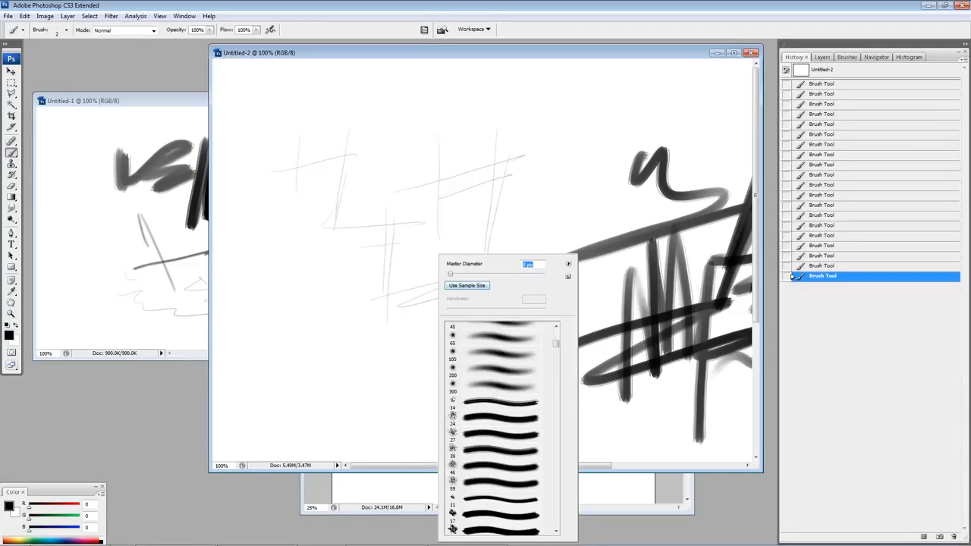
drag(421, 131, 416, 207)
drag(388, 183, 484, 154)
drag(475, 119, 444, 258)
drag(387, 278, 539, 247)
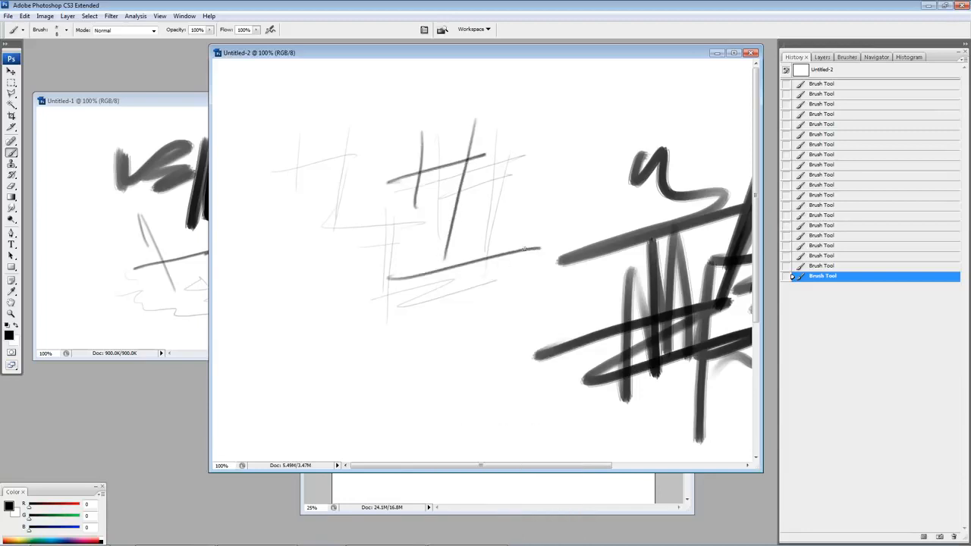
mouse_move(499, 200)
mouse_down()
mouse_move(477, 325)
mouse_move(487, 334)
mouse_up()
drag(465, 214, 559, 202)
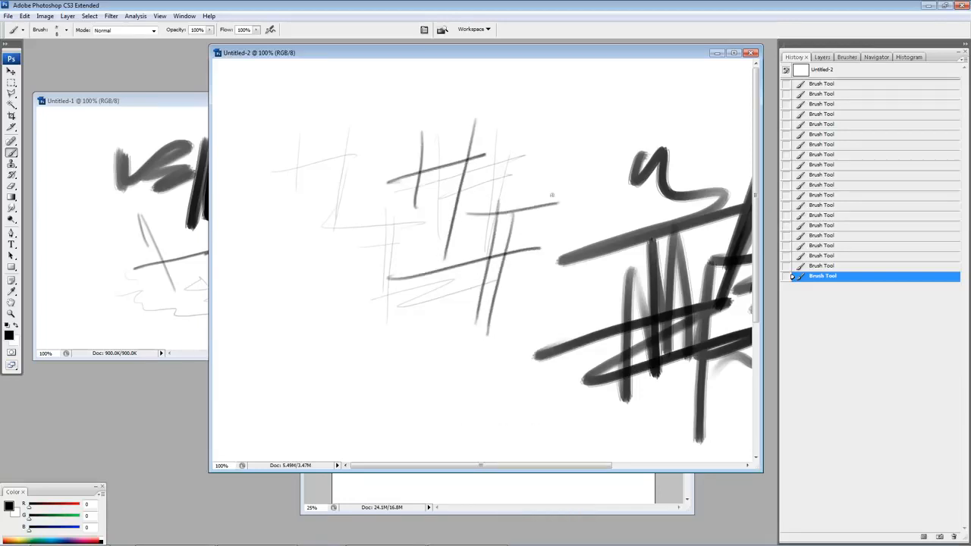
drag(545, 143, 510, 265)
drag(541, 185, 607, 164)
drag(591, 118, 558, 246)
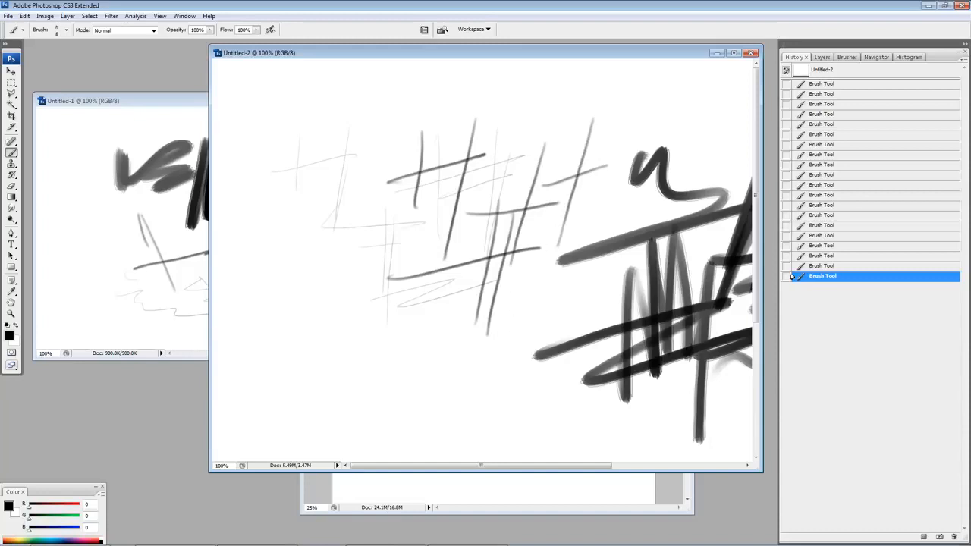
right_click(510, 249)
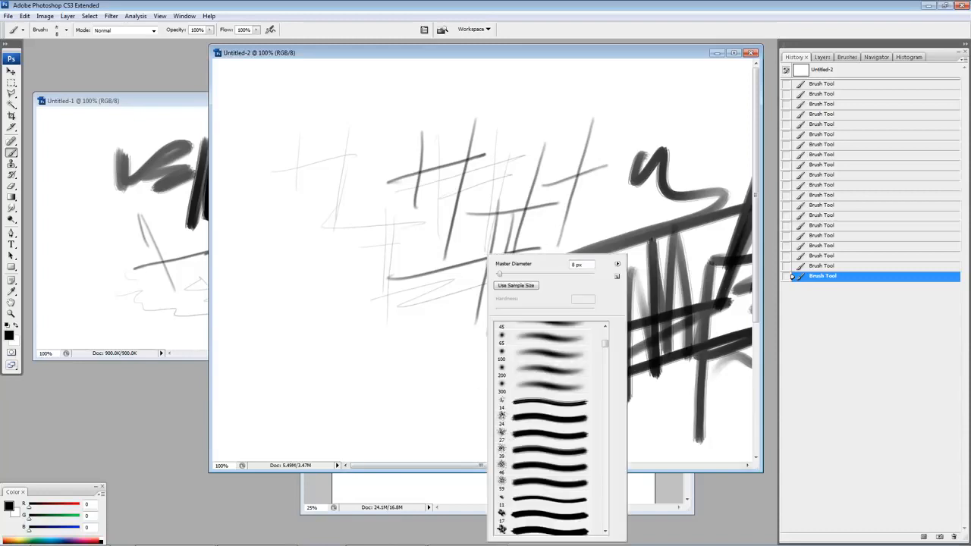
click(382, 345)
Step: Switch to the Letter document and sketch thin zigzags and crossing lines above the existing scribbles at 100% magnification
key(ctrl+Tab)
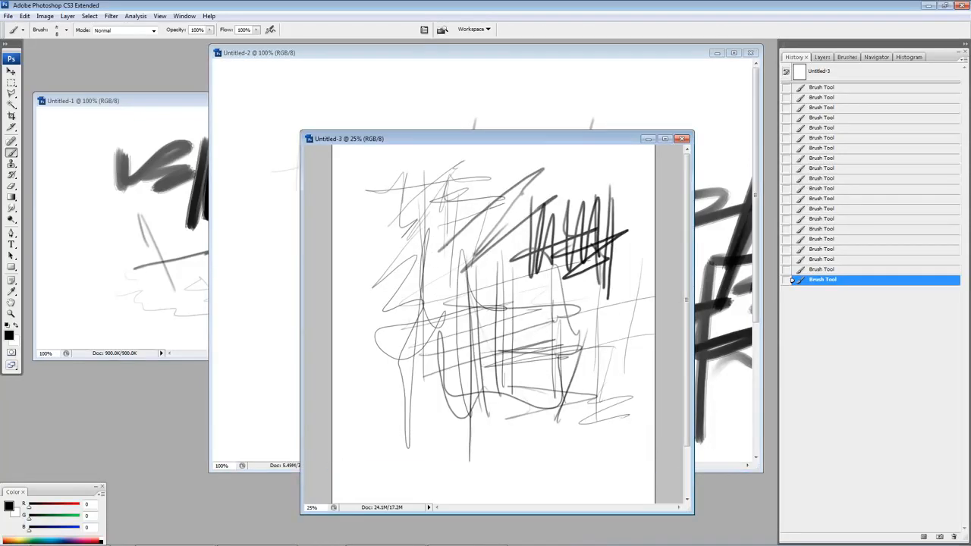
click(12, 313)
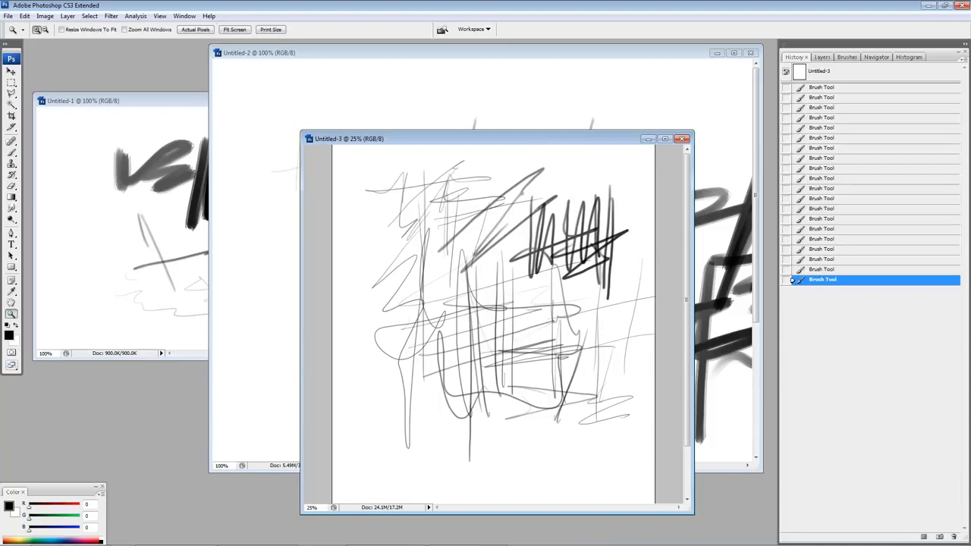
click(439, 250)
key(ctrl+plus)
key(ctrl+plus)
key(ctrl+plus)
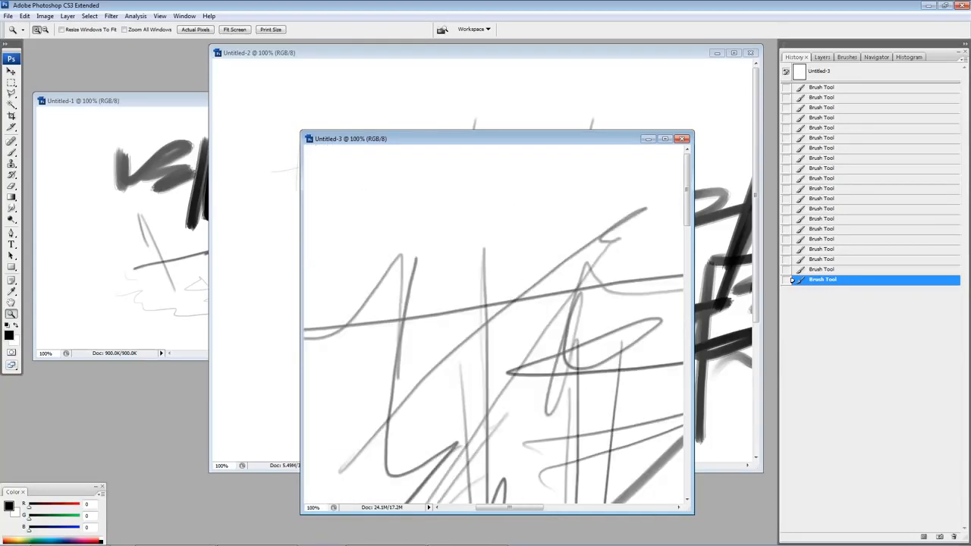
key(b)
mouse_move(392, 197)
mouse_down()
mouse_move(469, 171)
mouse_move(462, 185)
mouse_move(504, 196)
mouse_move(493, 202)
mouse_move(489, 239)
mouse_up()
drag(472, 223, 587, 198)
drag(569, 171, 552, 249)
mouse_move(557, 190)
mouse_down()
mouse_move(497, 238)
mouse_move(604, 217)
mouse_up()
drag(604, 232, 506, 246)
Step: Set the brush to 7 px and hatch darker vertical and horizontal strokes over the new thin lines
key(bracketright)
key(bracketright)
drag(542, 193, 523, 302)
drag(554, 205, 529, 307)
mouse_move(505, 268)
mouse_down()
mouse_move(498, 289)
mouse_move(597, 295)
mouse_up()
drag(564, 257, 565, 344)
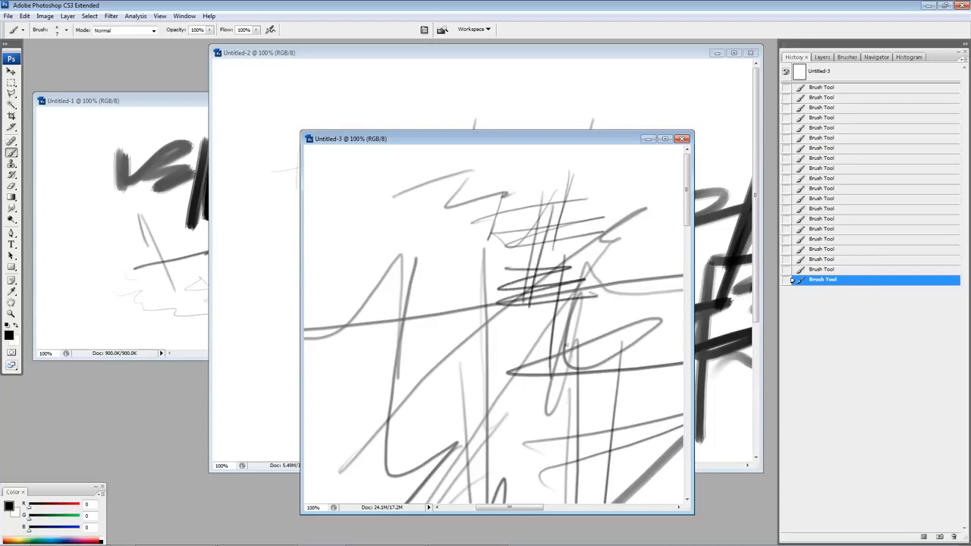
Step: Set the brush diameter to 96 px and paint thick zigzags, vertical bars and diagonals across the whole Letter page
key(z)
right_click(535, 288)
click(553, 306)
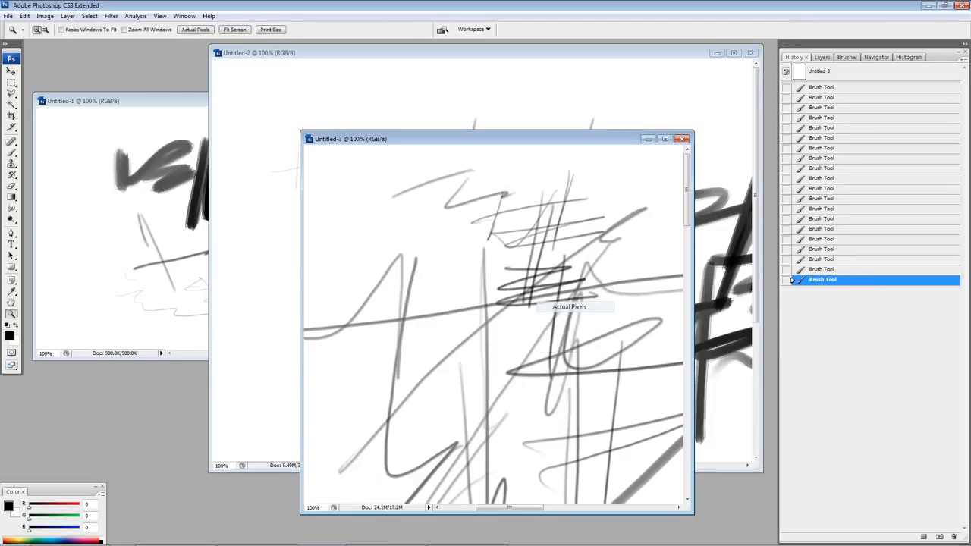
right_click(514, 289)
click(545, 295)
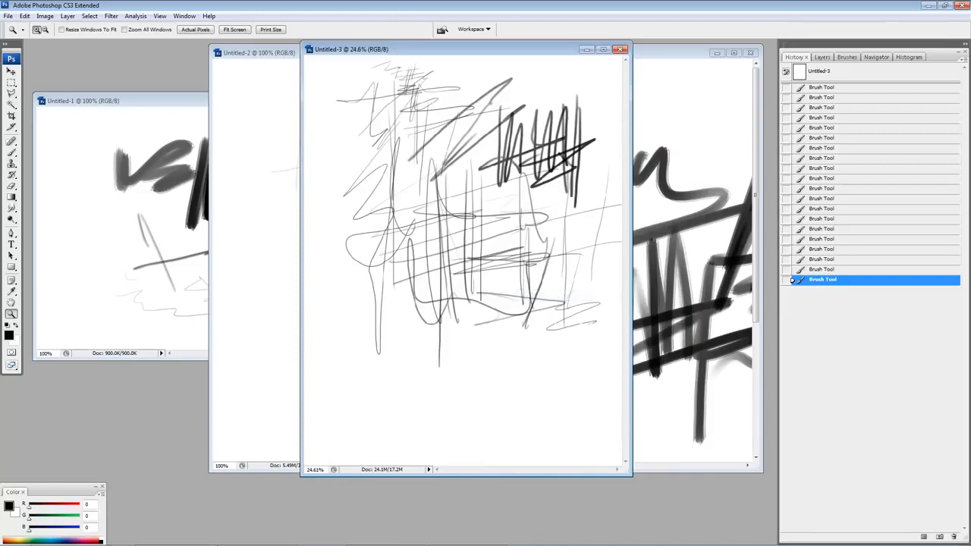
key(ctrl+plus)
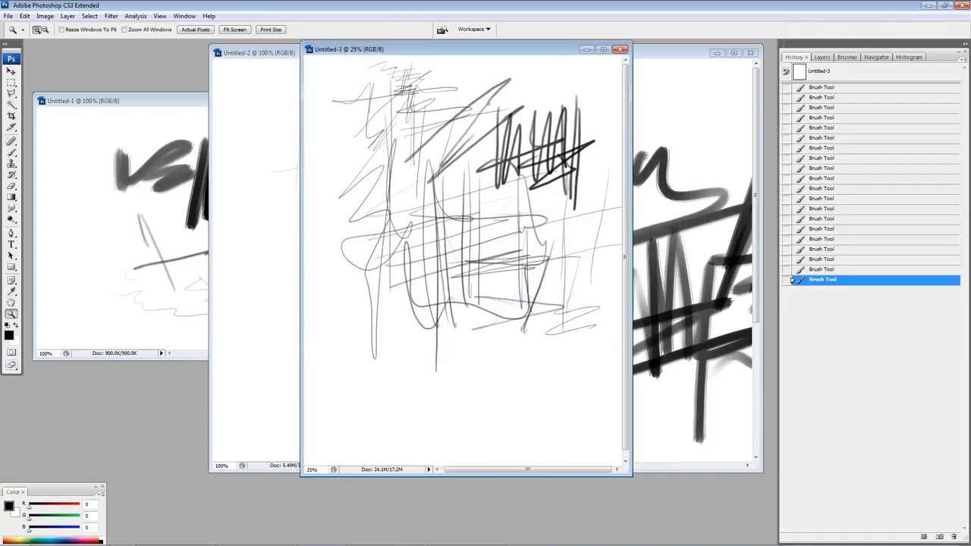
key(b)
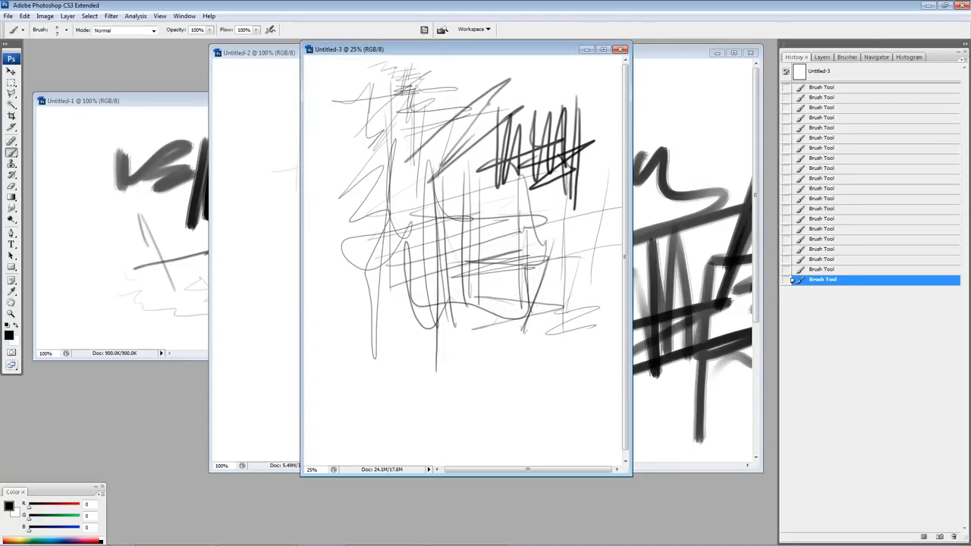
right_click(331, 264)
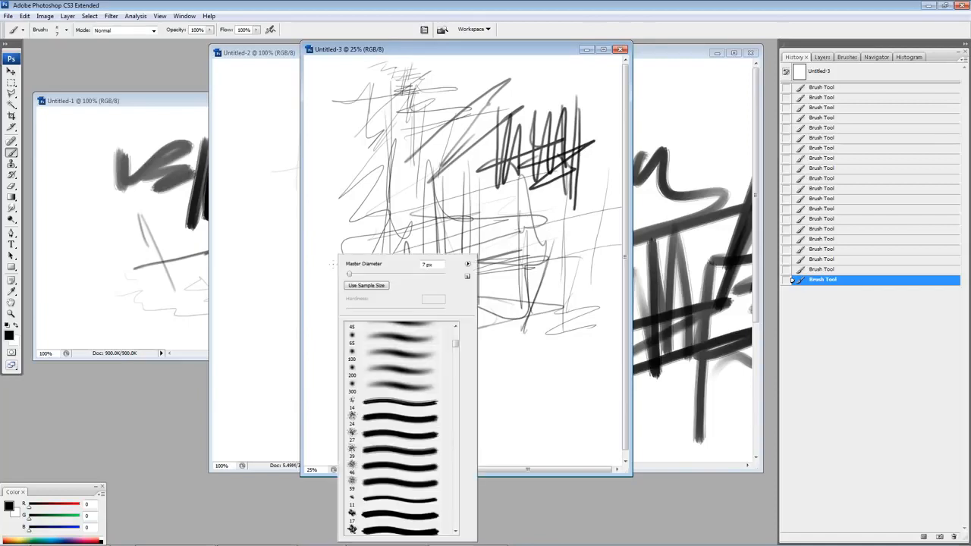
drag(349, 274, 393, 274)
key(Return)
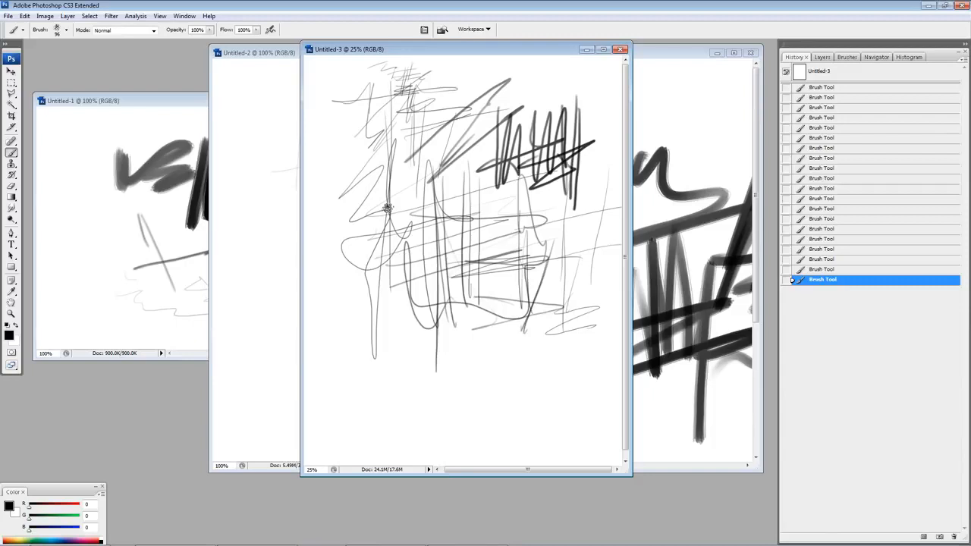
mouse_move(414, 320)
mouse_down()
mouse_move(467, 306)
mouse_move(447, 346)
mouse_move(523, 327)
mouse_up()
drag(457, 182, 464, 416)
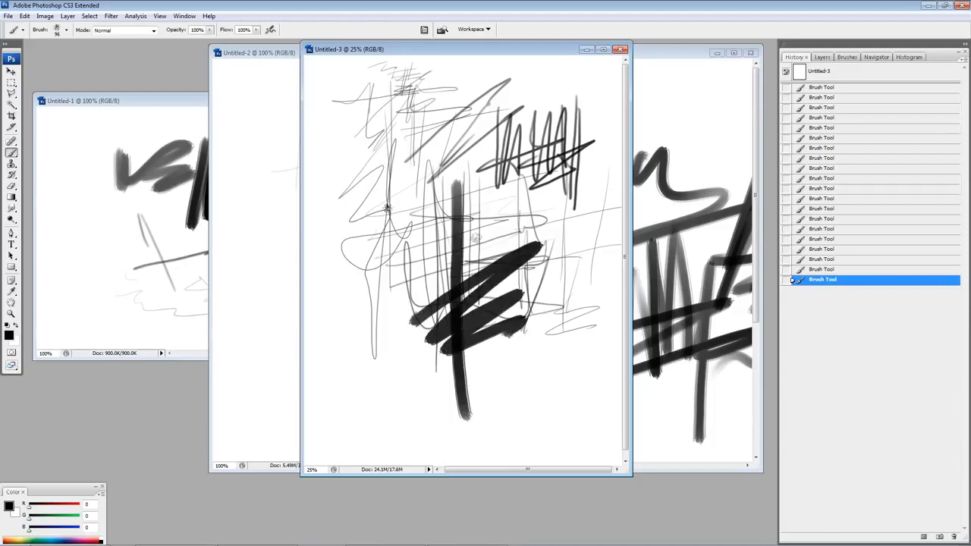
mouse_move(485, 220)
mouse_down()
mouse_move(489, 309)
mouse_move(511, 304)
mouse_move(547, 239)
mouse_move(540, 330)
mouse_up()
drag(366, 253, 471, 212)
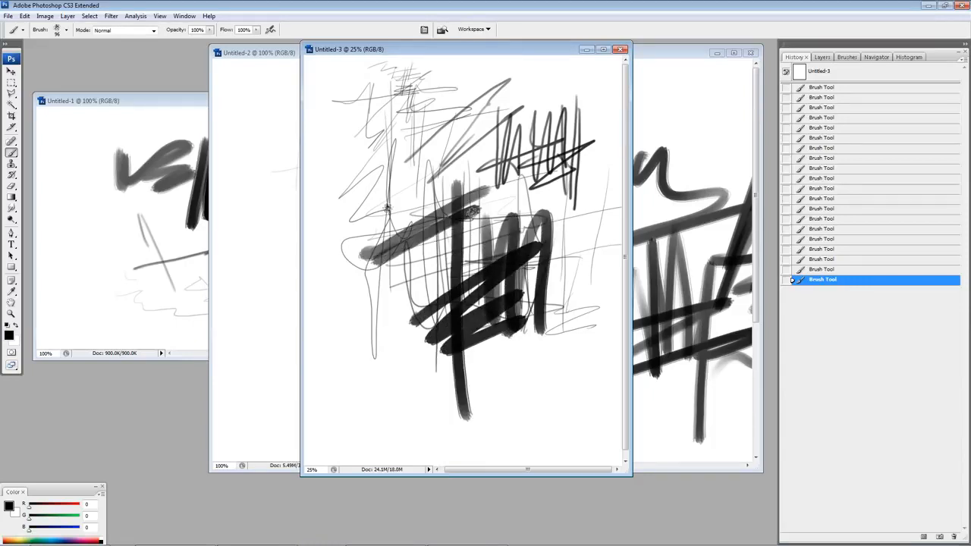
mouse_move(416, 265)
mouse_down()
mouse_move(383, 361)
mouse_move(370, 136)
mouse_move(447, 125)
mouse_move(547, 87)
mouse_move(560, 121)
mouse_move(494, 186)
mouse_up()
Step: Paint broad 96 px strokes over the drawings in the 640 x 480 document and in the 1600 x 1200 document
click(167, 101)
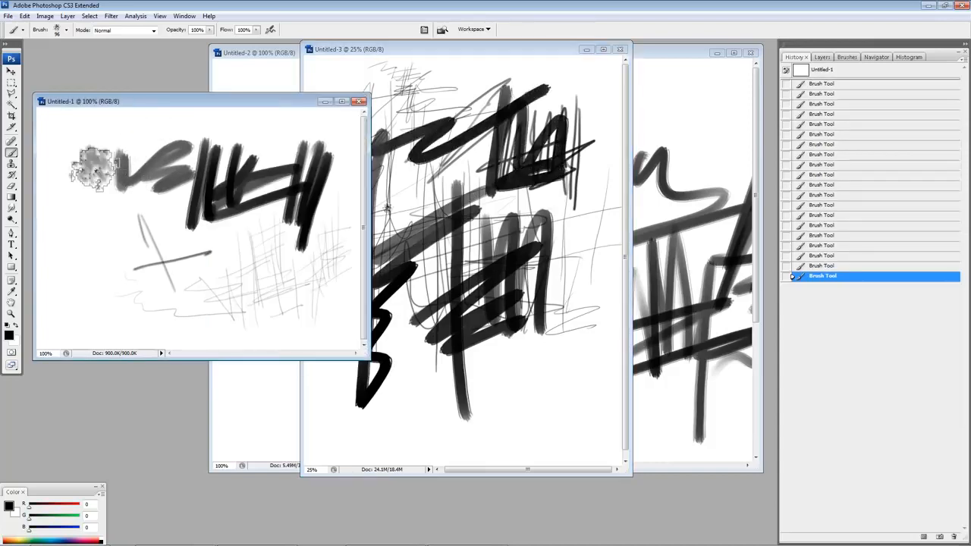
mouse_move(92, 167)
mouse_down()
mouse_move(216, 227)
mouse_move(182, 288)
mouse_move(165, 228)
mouse_move(256, 224)
mouse_move(185, 279)
mouse_move(194, 286)
mouse_move(113, 286)
mouse_move(84, 300)
mouse_move(175, 302)
mouse_up()
click(667, 53)
mouse_move(497, 118)
mouse_down()
mouse_move(489, 226)
mouse_move(529, 177)
mouse_move(650, 130)
mouse_move(655, 267)
mouse_move(526, 302)
mouse_move(496, 360)
mouse_move(385, 288)
mouse_move(443, 308)
mouse_move(339, 290)
mouse_move(350, 370)
mouse_move(402, 406)
mouse_up()
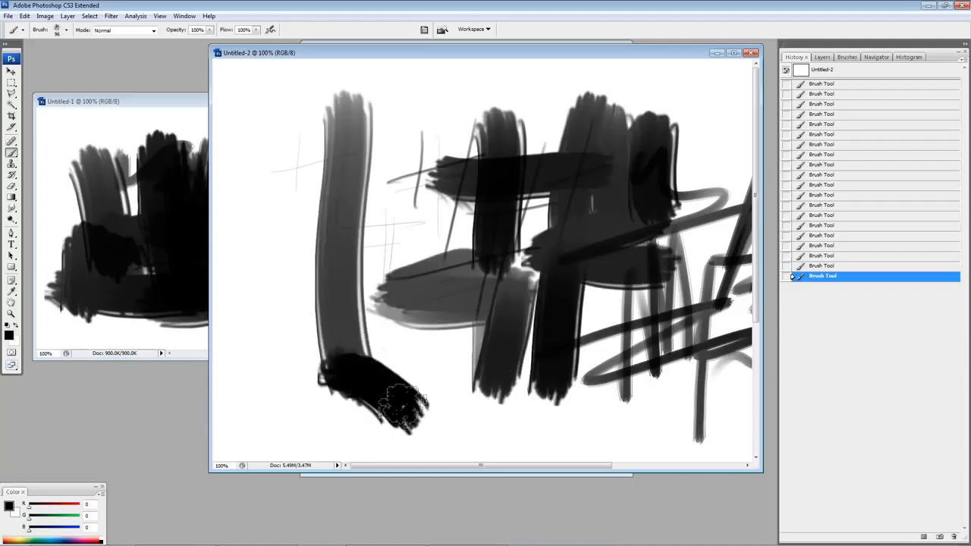
mouse_move(270, 98)
mouse_down()
mouse_move(295, 324)
mouse_move(325, 375)
mouse_move(439, 144)
mouse_move(427, 112)
mouse_move(611, 101)
mouse_up()
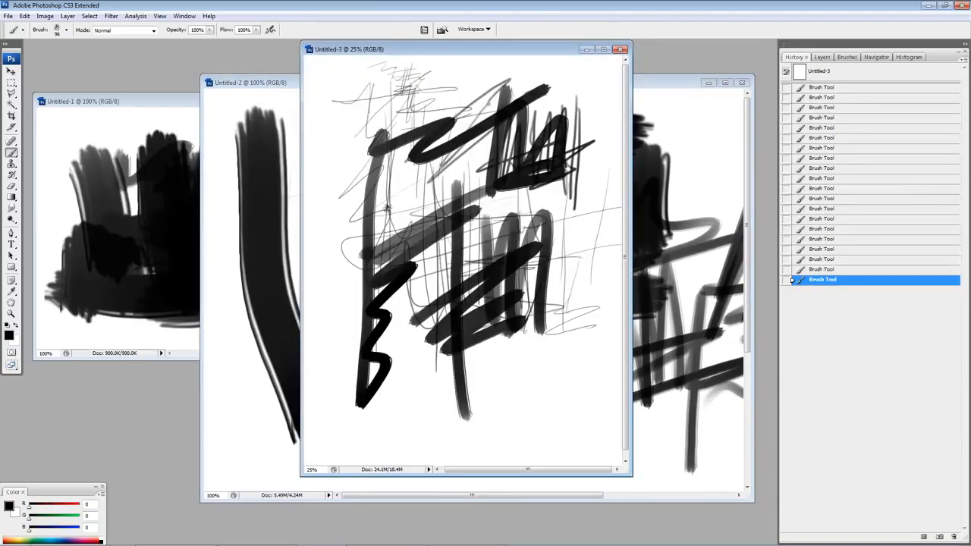
Step: Return to the Letter document, set the brush to 197 px and paint long vertical strokes plus a short horizontal bar near the bottom
drag(505, 48, 353, 90)
right_click(390, 238)
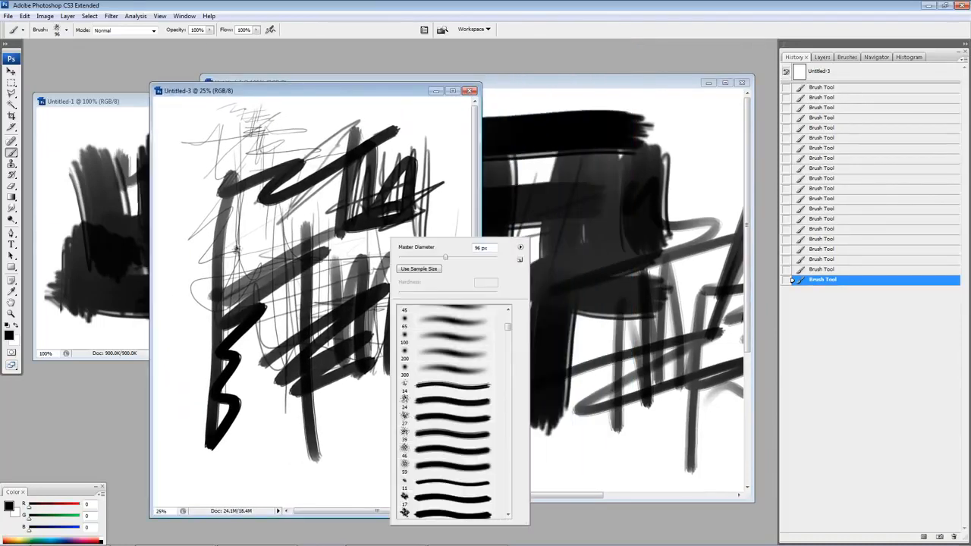
drag(445, 257, 468, 257)
mouse_move(390, 212)
mouse_down()
mouse_move(407, 401)
mouse_move(330, 423)
mouse_up()
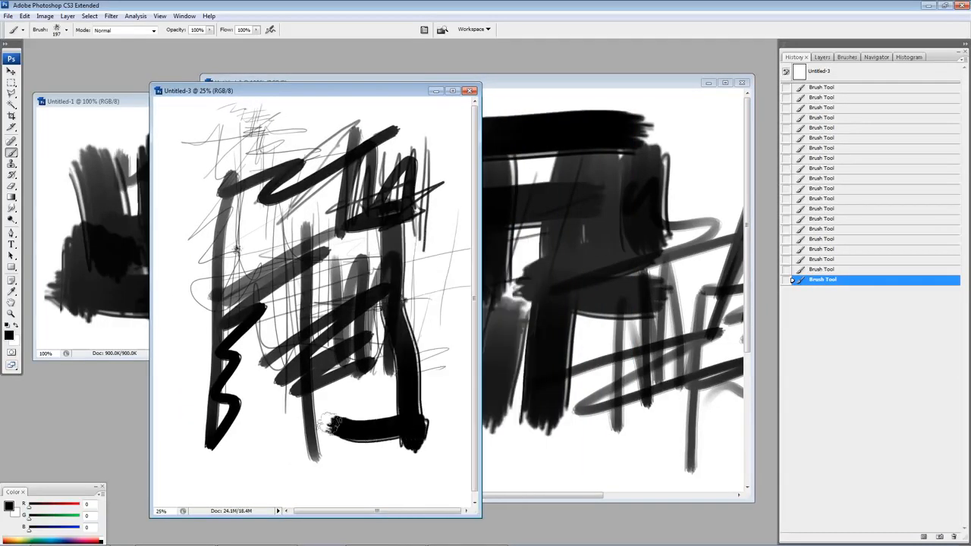
drag(200, 143, 225, 334)
drag(229, 134, 282, 414)
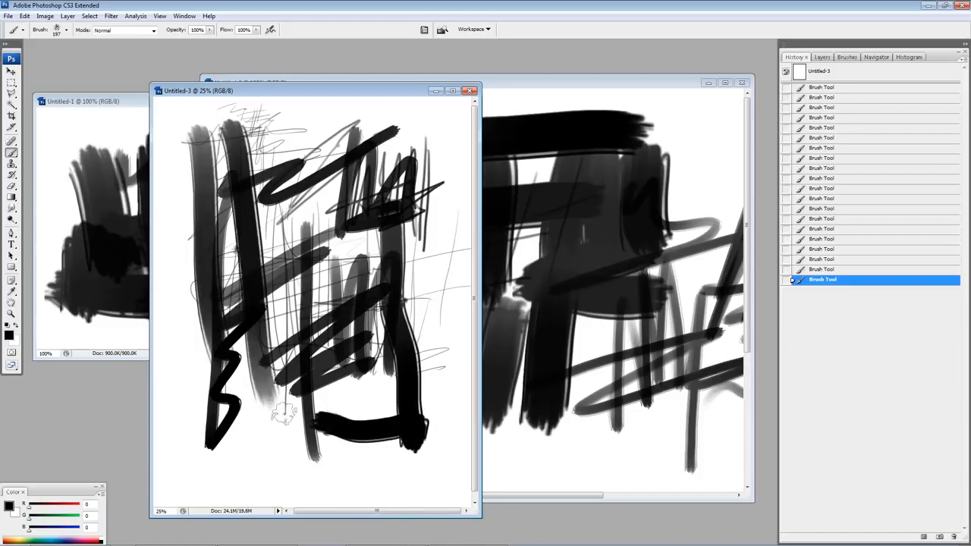
Step: Layer more 197 px vertical and horizontal strokes over the Letter page's upper half, right edge and bottom
drag(278, 163, 294, 383)
drag(298, 186, 424, 174)
drag(322, 197, 376, 197)
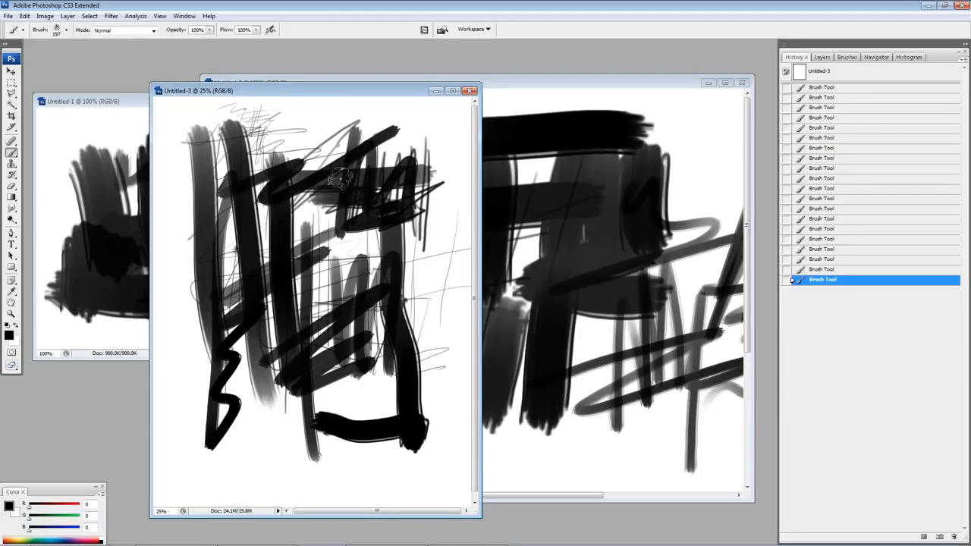
drag(338, 144, 329, 273)
drag(312, 133, 311, 279)
drag(279, 147, 397, 149)
drag(259, 141, 417, 130)
drag(283, 138, 383, 150)
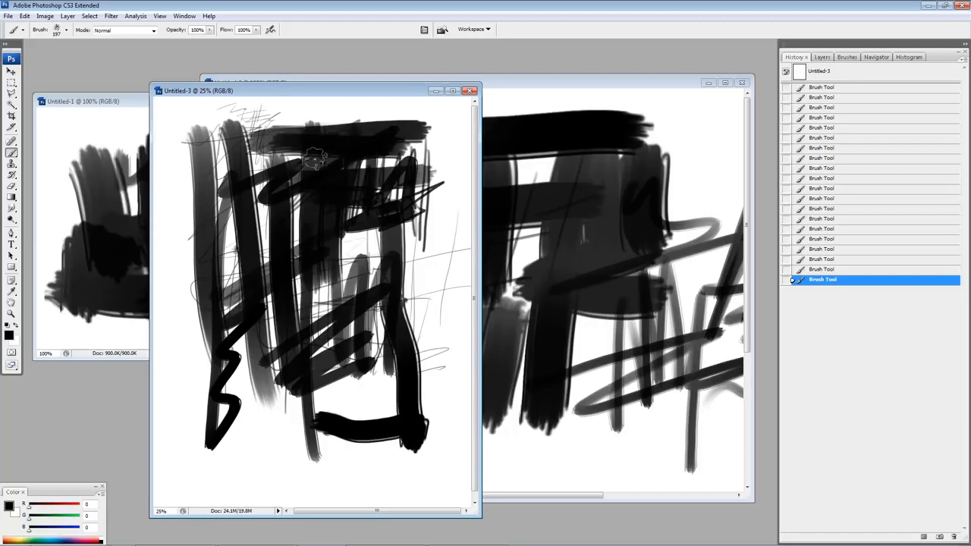
mouse_move(282, 162)
mouse_down()
mouse_move(414, 154)
mouse_move(415, 227)
mouse_up()
mouse_move(440, 148)
mouse_down()
mouse_move(437, 369)
mouse_move(270, 439)
mouse_move(250, 464)
mouse_move(420, 430)
mouse_up()
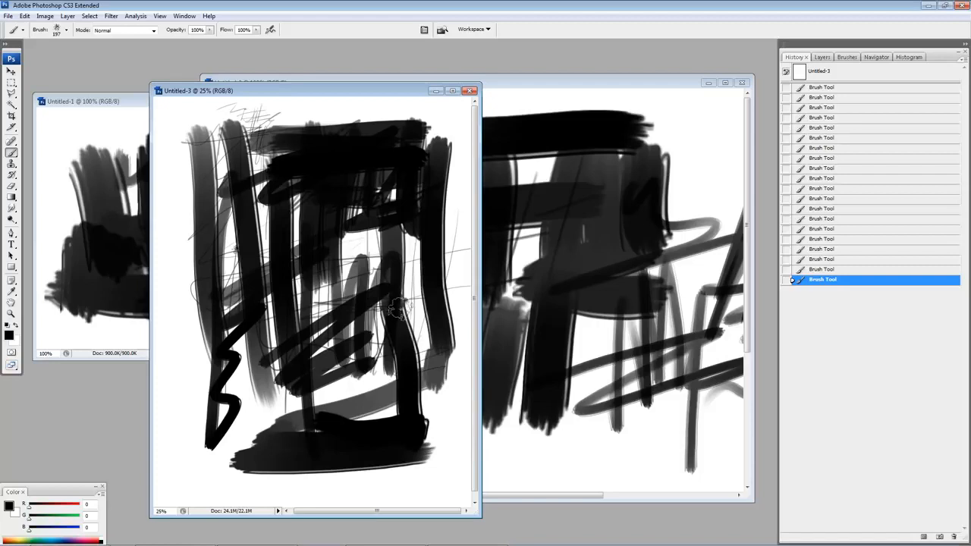
Step: Create a new document from the Sycra Grayscale preset, 16 x 9 inches at 300 pixels/inch
click(8, 15)
click(17, 27)
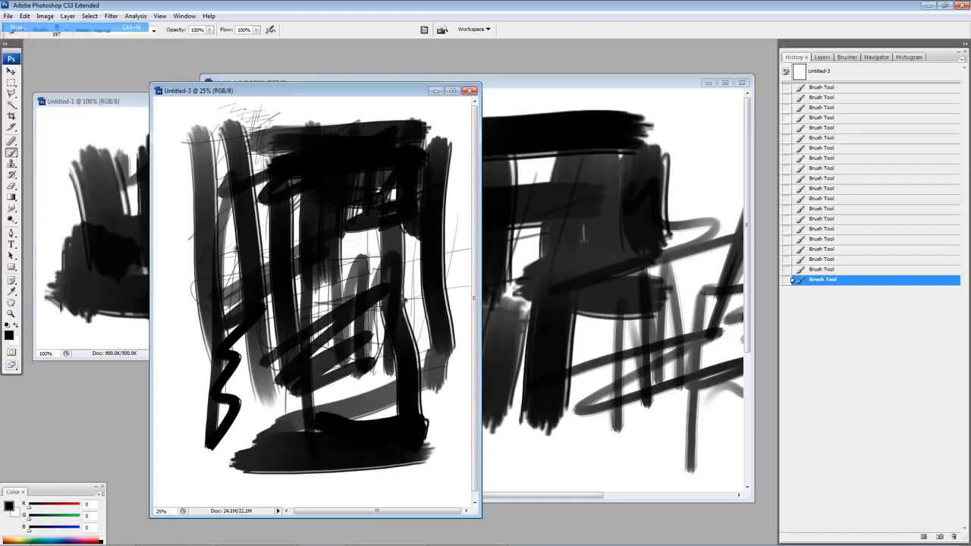
click(512, 155)
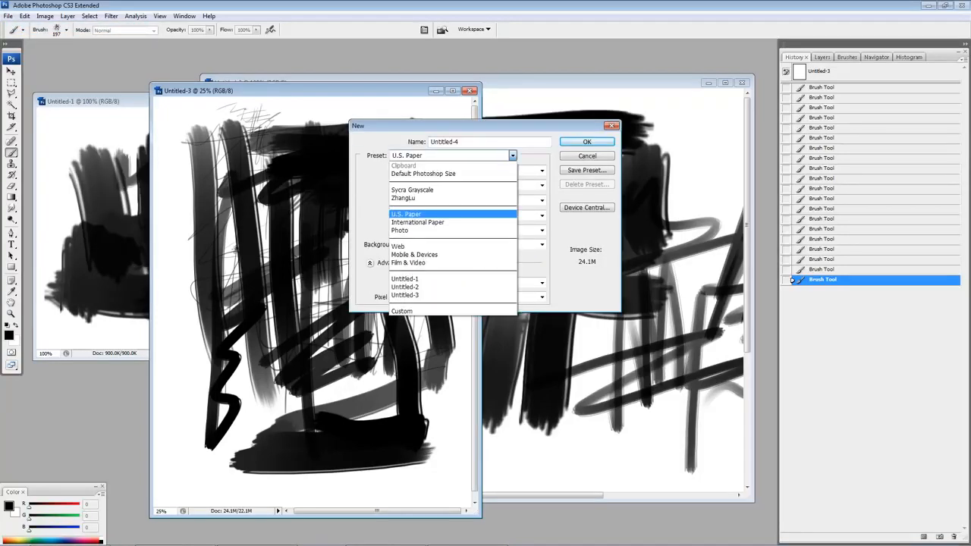
key(Return)
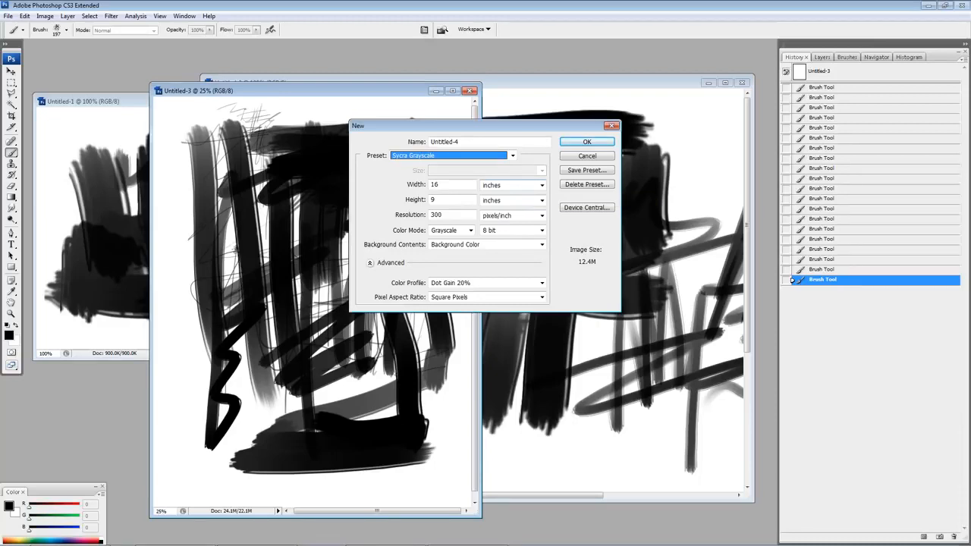
click(582, 141)
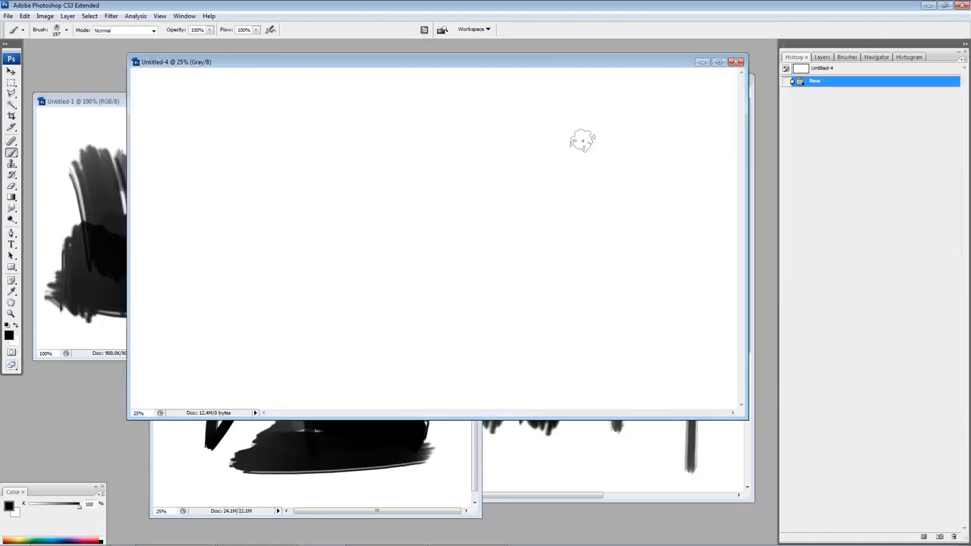
Step: Paint several overlapping 197 px strokes on the grayscale canvas and close the document without saving it
mouse_move(380, 204)
mouse_down()
mouse_move(389, 232)
mouse_move(324, 216)
mouse_move(477, 198)
mouse_move(477, 241)
mouse_move(435, 265)
mouse_move(637, 239)
mouse_up()
mouse_move(614, 148)
mouse_down()
mouse_move(581, 228)
mouse_move(493, 341)
mouse_move(614, 357)
mouse_move(660, 345)
mouse_up()
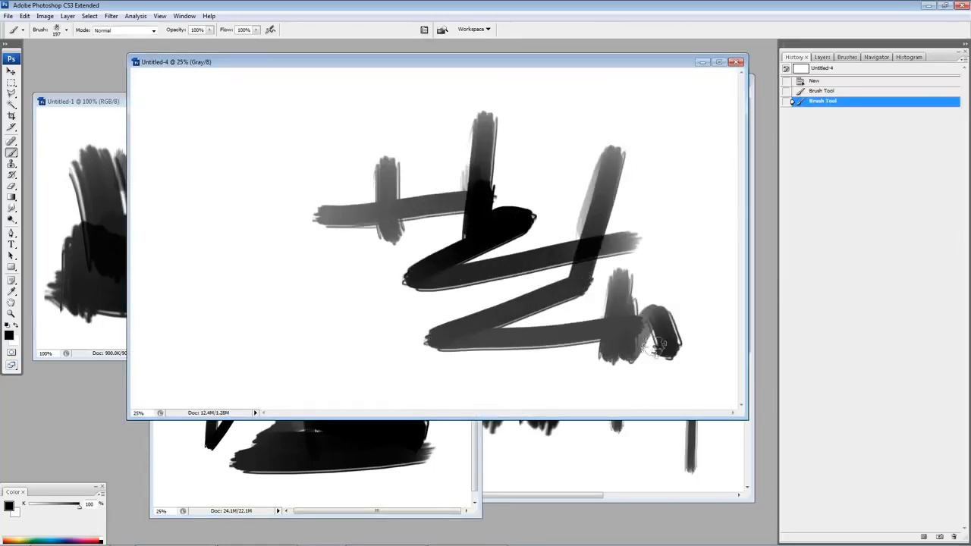
drag(596, 363, 691, 364)
drag(667, 295, 668, 379)
drag(686, 295, 683, 364)
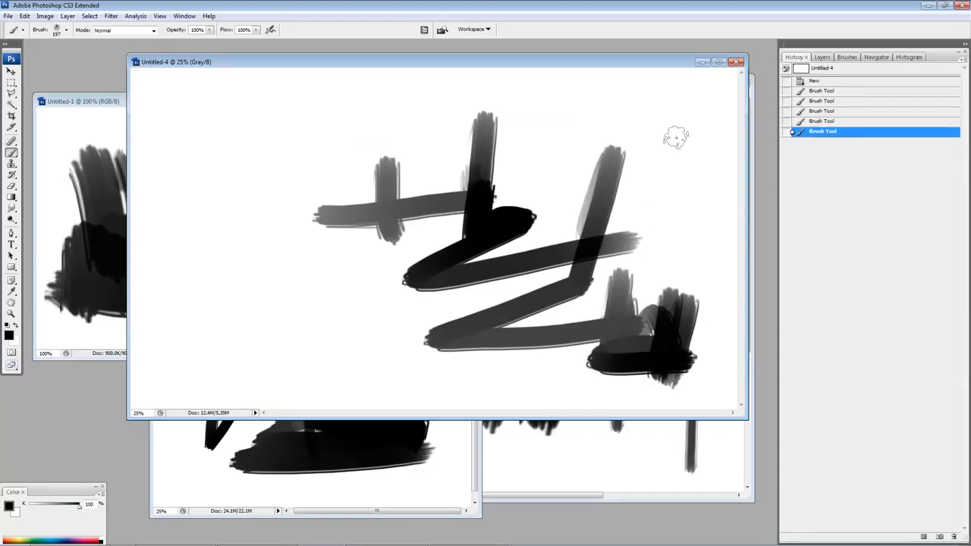
click(735, 62)
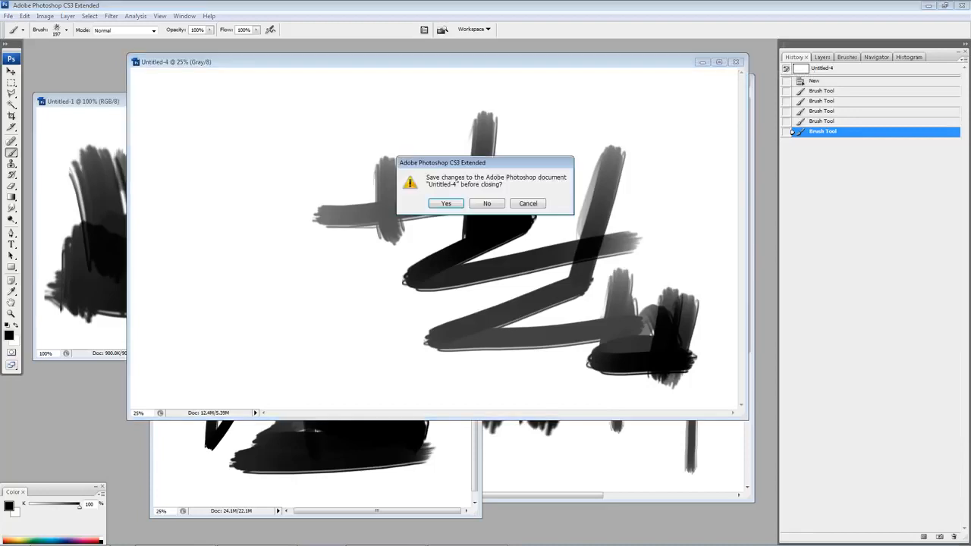
key(n)
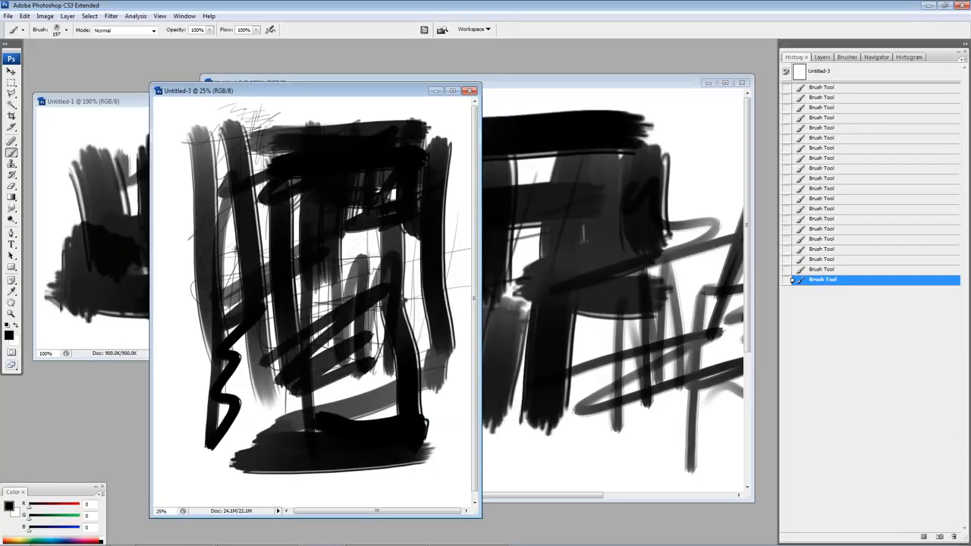
Step: Fill the Letter page with white, switch to full-screen view and paint a short, pressure-varied 197 px stroke
key(ctrl+BackSpace)
key(f)
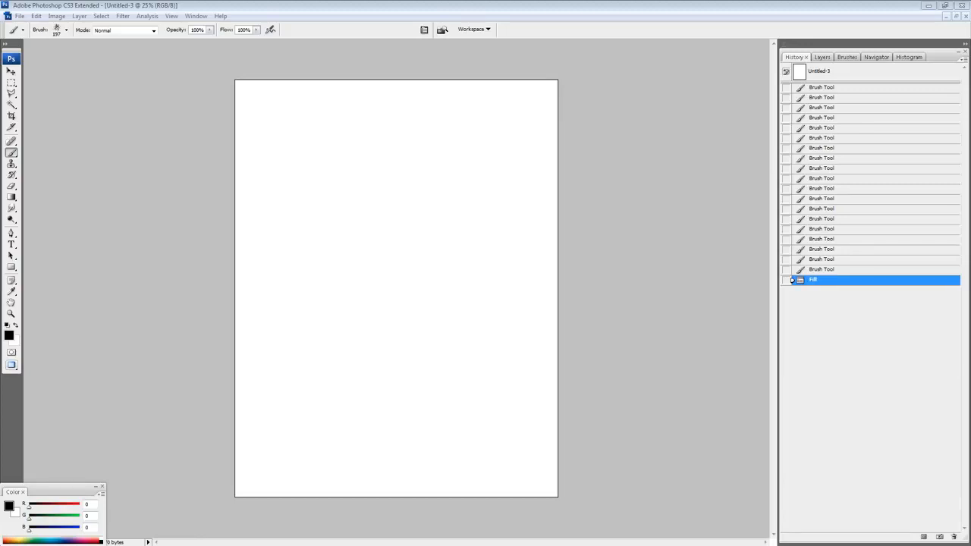
mouse_move(360, 218)
mouse_down()
mouse_move(419, 182)
mouse_move(470, 229)
mouse_up()
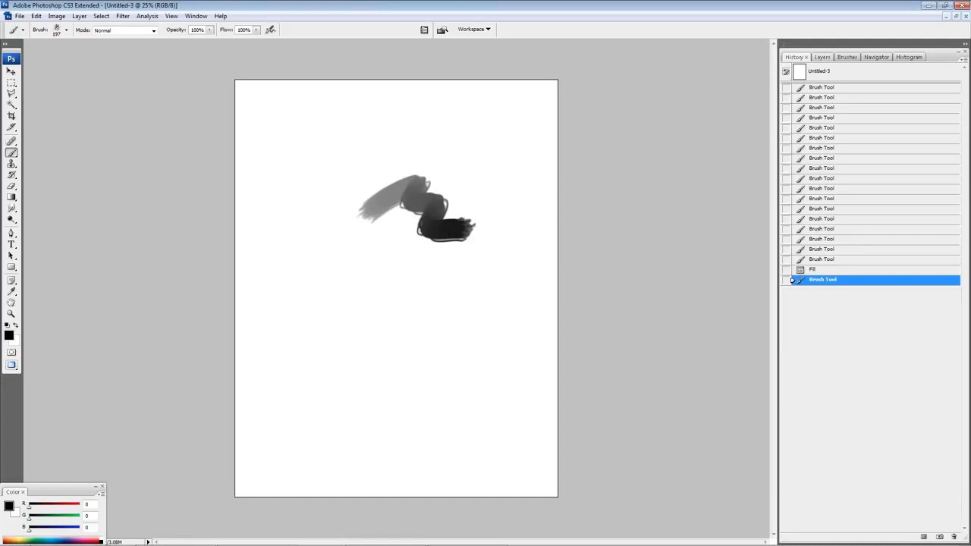
Step: Turn off Other Dynamics for the brush and paint broad solid 197 px strokes across the page's centre
click(845, 57)
click(789, 142)
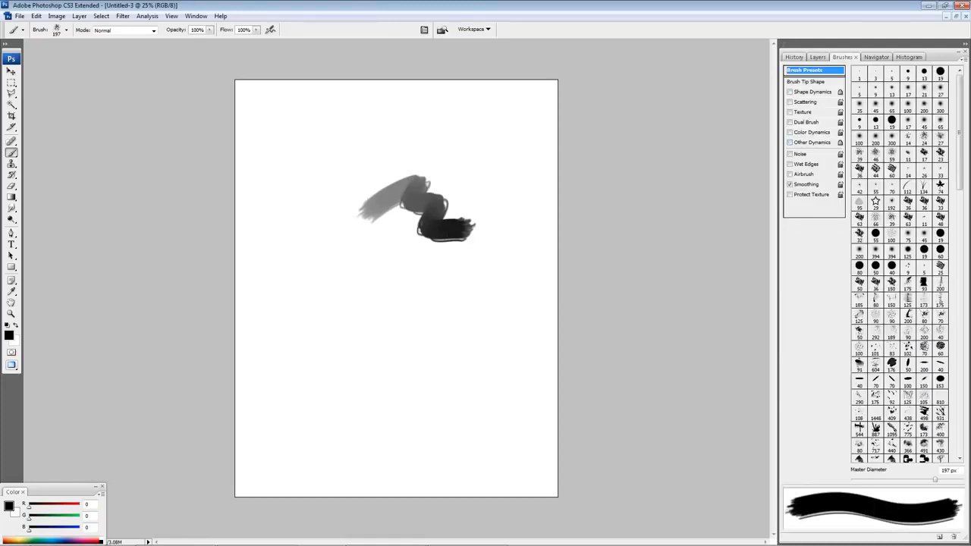
click(793, 57)
click(817, 57)
click(384, 223)
mouse_move(383, 222)
mouse_down()
mouse_move(332, 336)
mouse_move(462, 321)
mouse_move(495, 99)
mouse_move(485, 179)
mouse_move(413, 276)
mouse_move(440, 426)
mouse_move(347, 415)
mouse_move(489, 404)
mouse_up()
drag(495, 315, 501, 239)
drag(494, 339, 491, 368)
Step: Reduce the brush diameter to 29 px and draw thin solid lines beside the thick strokes
right_click(478, 253)
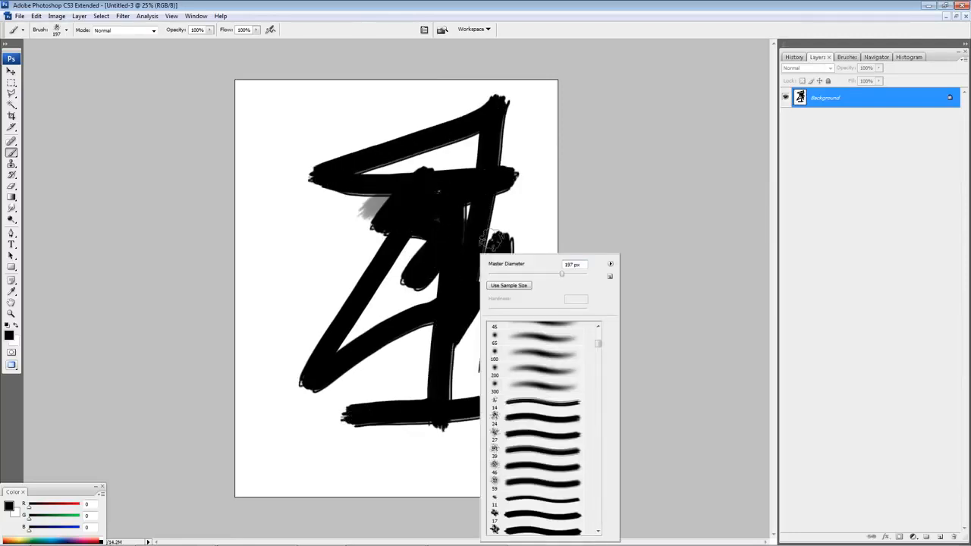
click(505, 274)
drag(318, 211, 335, 289)
mouse_move(342, 218)
mouse_down()
mouse_move(339, 310)
mouse_move(403, 314)
mouse_up()
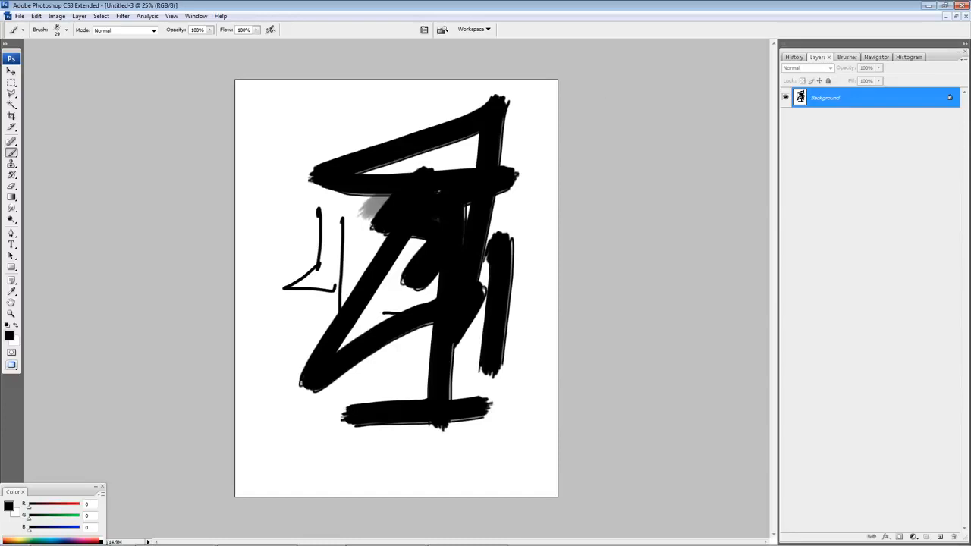
Step: Show the Brushes panel, hide it and show it again
key(F5)
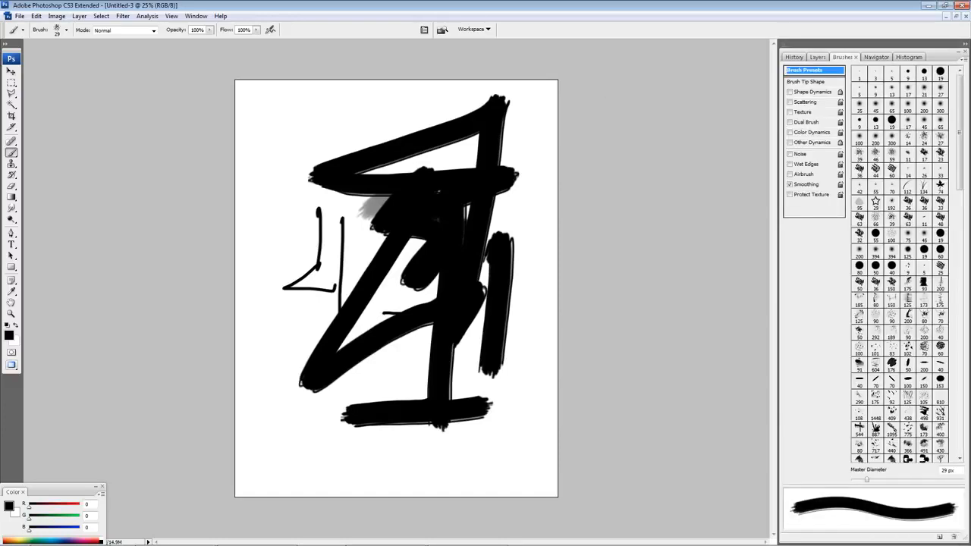
click(195, 16)
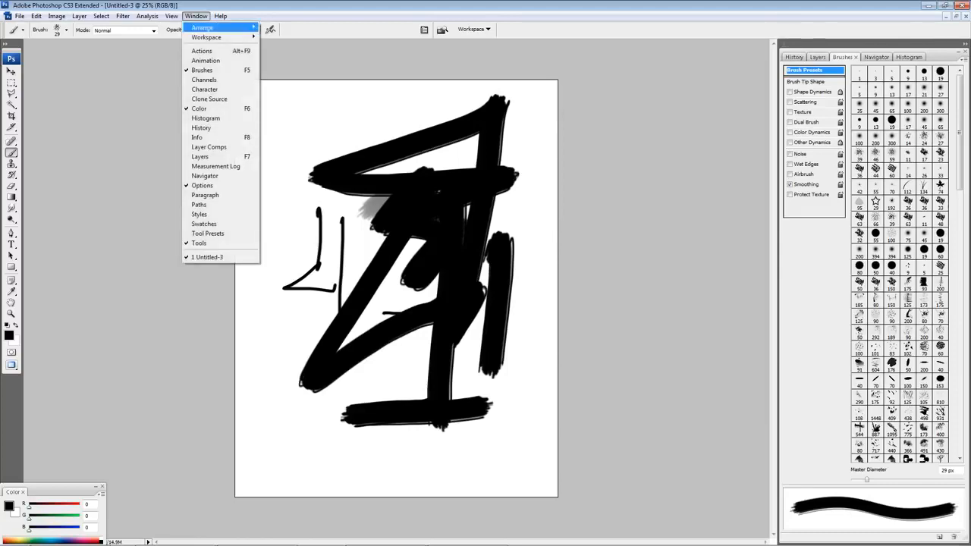
click(215, 70)
click(196, 16)
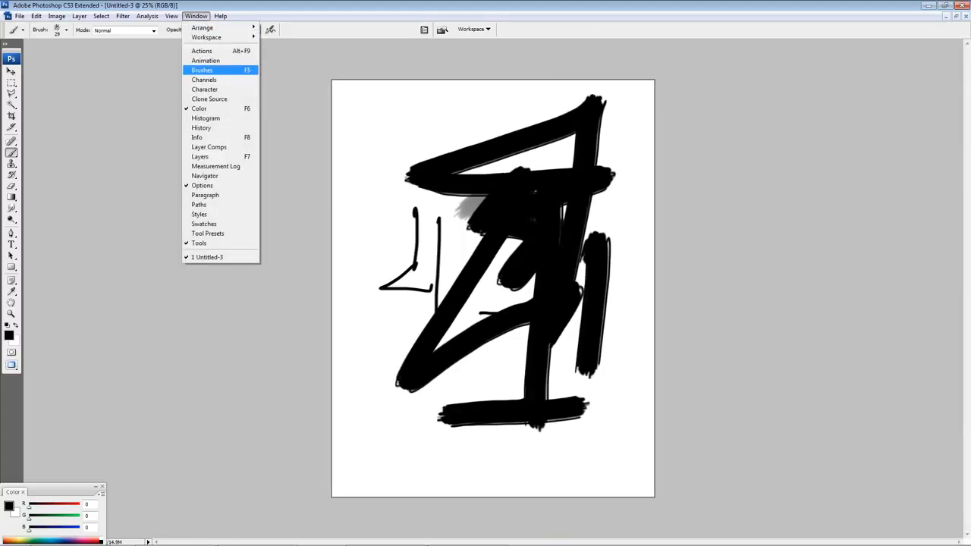
click(215, 71)
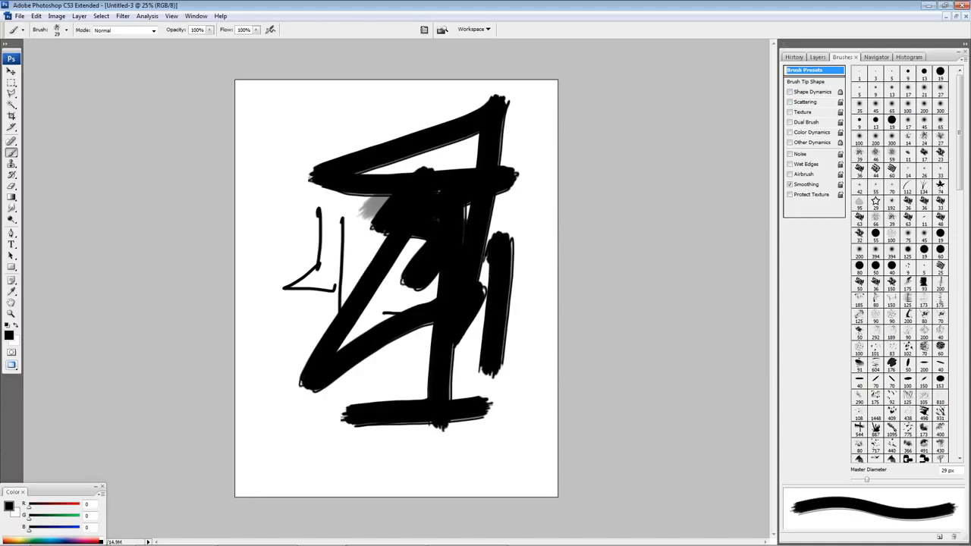
Step: Enable Other Dynamics for the brush, comparing opacity control Off with Pen Pressure, and leave opacity on Pen Pressure and flow control Off
click(813, 143)
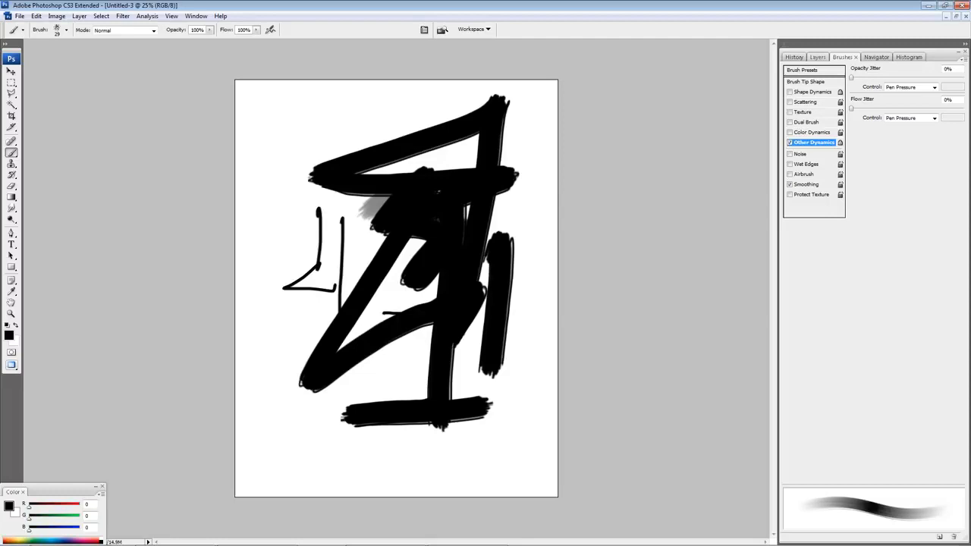
click(789, 142)
click(790, 142)
click(910, 86)
click(902, 94)
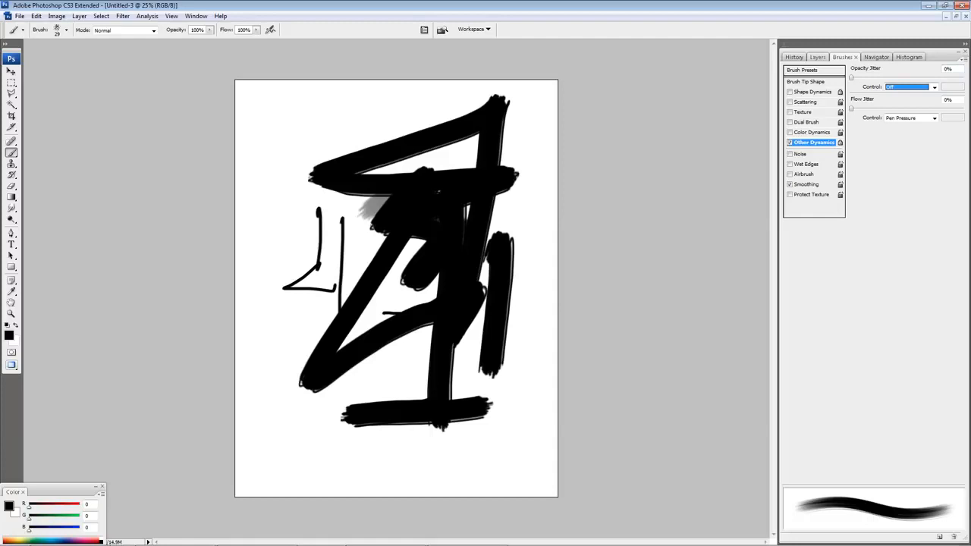
click(910, 87)
click(903, 112)
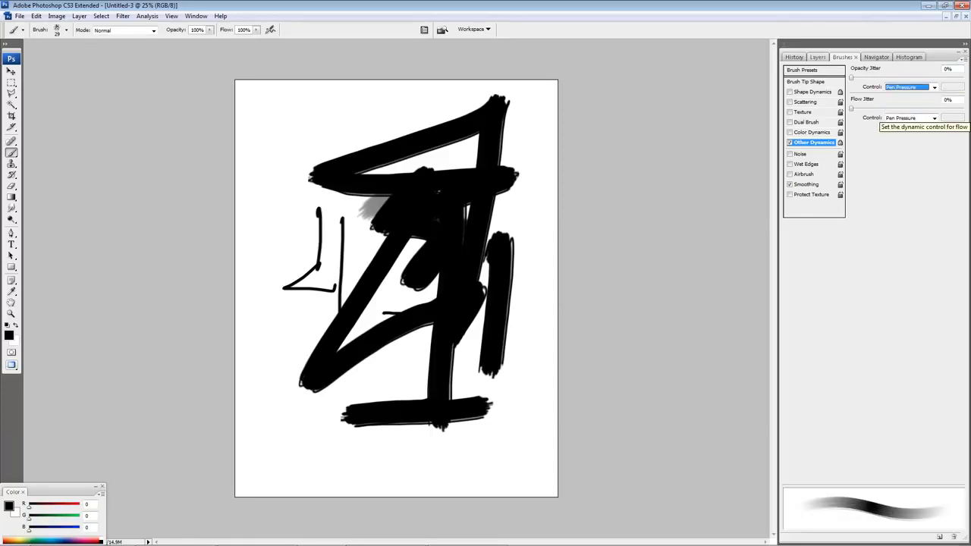
click(934, 117)
click(902, 127)
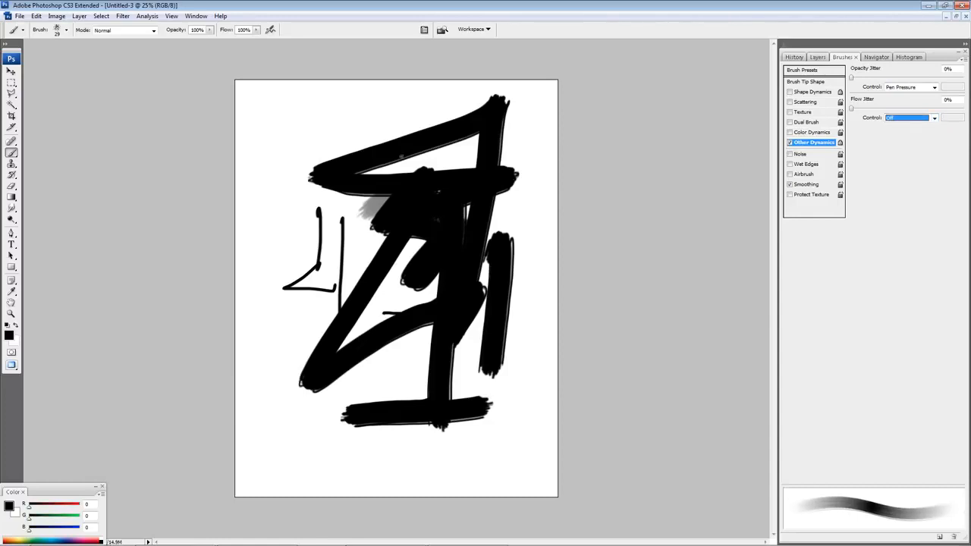
Step: Draw pressure-sensitive 29 px lines around the page's edges and zigzags across its middle and bottom
drag(336, 117, 431, 128)
drag(478, 154, 462, 168)
mouse_move(506, 123)
mouse_down()
mouse_move(523, 117)
mouse_move(535, 151)
mouse_move(519, 483)
mouse_move(238, 458)
mouse_move(244, 318)
mouse_move(235, 227)
mouse_up()
drag(235, 180, 271, 174)
drag(276, 129, 275, 326)
mouse_move(283, 389)
mouse_down()
mouse_move(344, 423)
mouse_move(344, 448)
mouse_move(327, 457)
mouse_move(358, 479)
mouse_move(359, 449)
mouse_move(402, 462)
mouse_move(522, 429)
mouse_move(522, 294)
mouse_move(533, 300)
mouse_move(533, 328)
mouse_move(523, 169)
mouse_up()
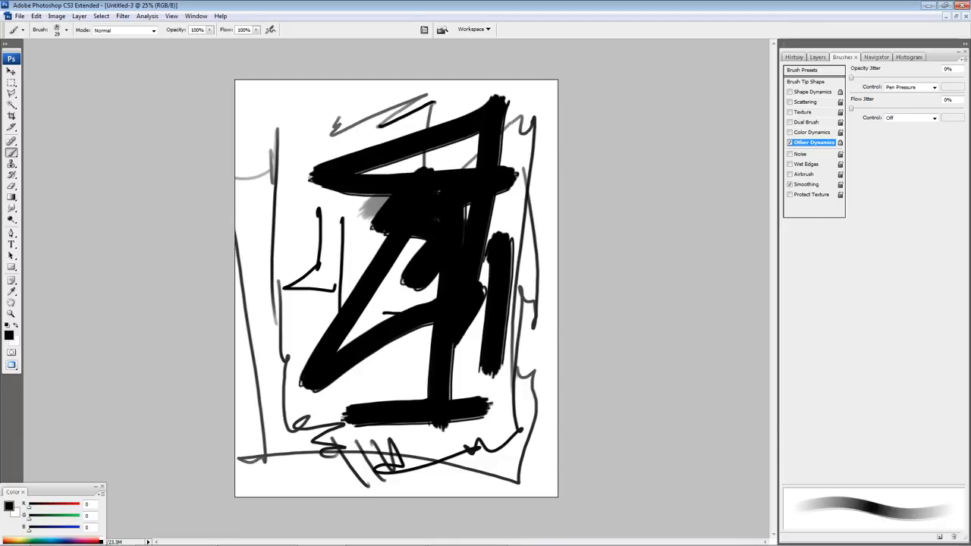
key(F7)
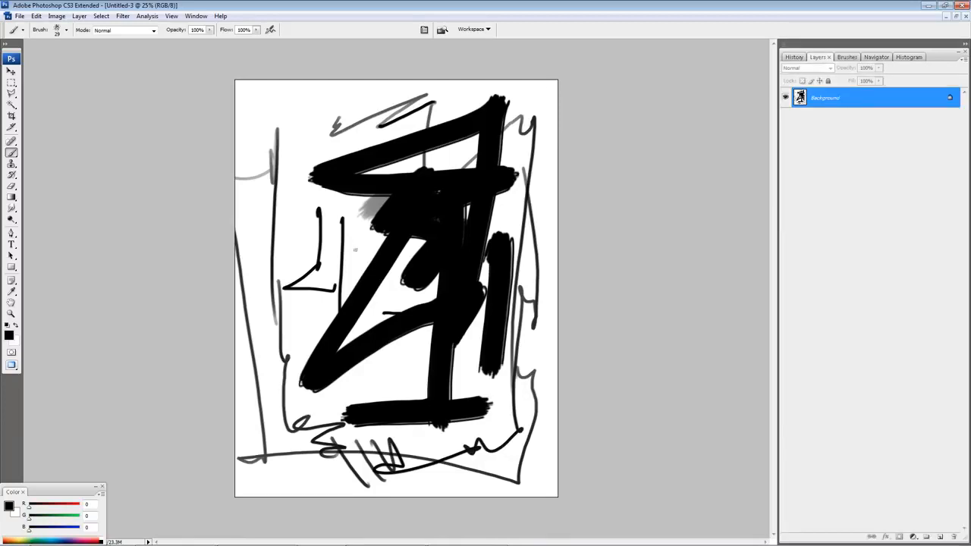
mouse_move(294, 241)
mouse_down()
mouse_move(352, 350)
mouse_move(331, 433)
mouse_move(316, 452)
mouse_move(480, 455)
mouse_up()
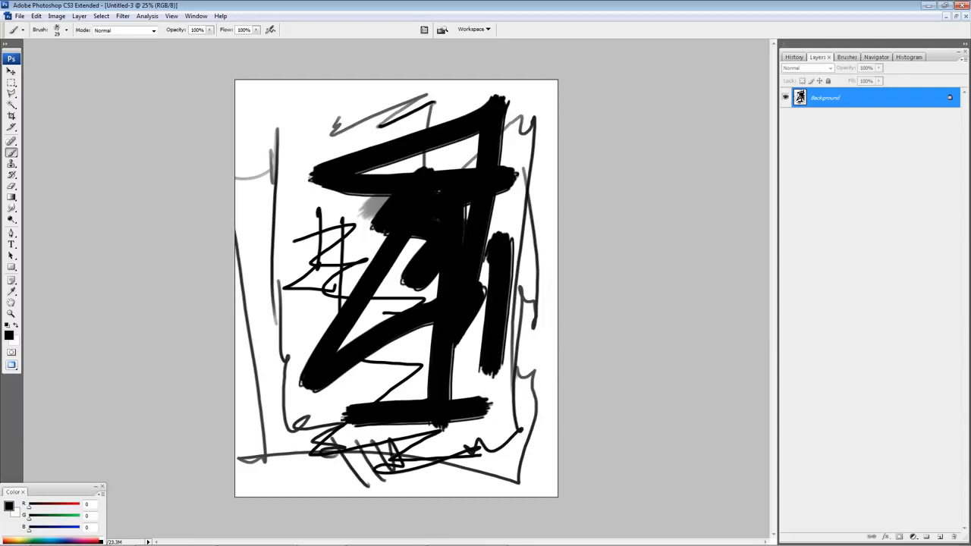
Step: Search the installed programs for wacom, open the Wacom Tablet Preference File Utility and close it without changing anything
click(14, 538)
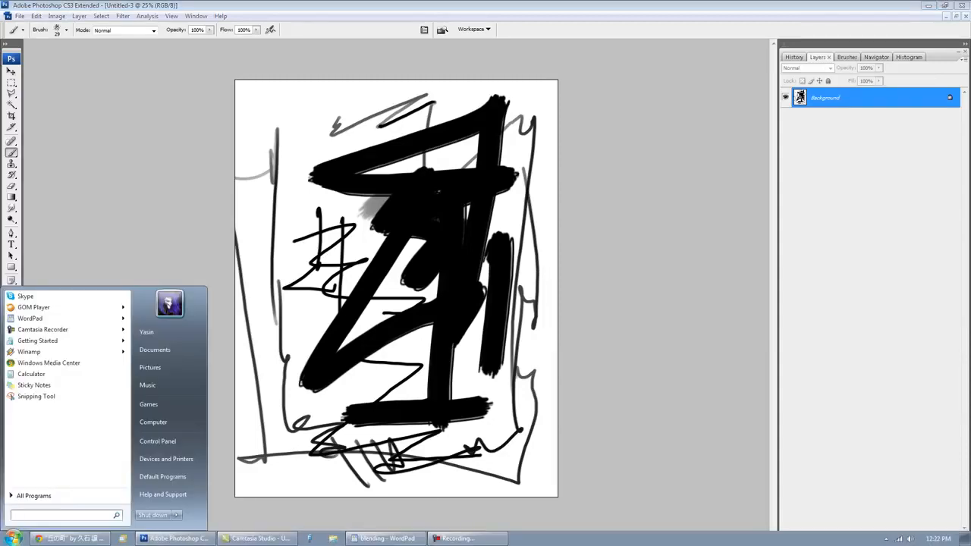
text(wac)
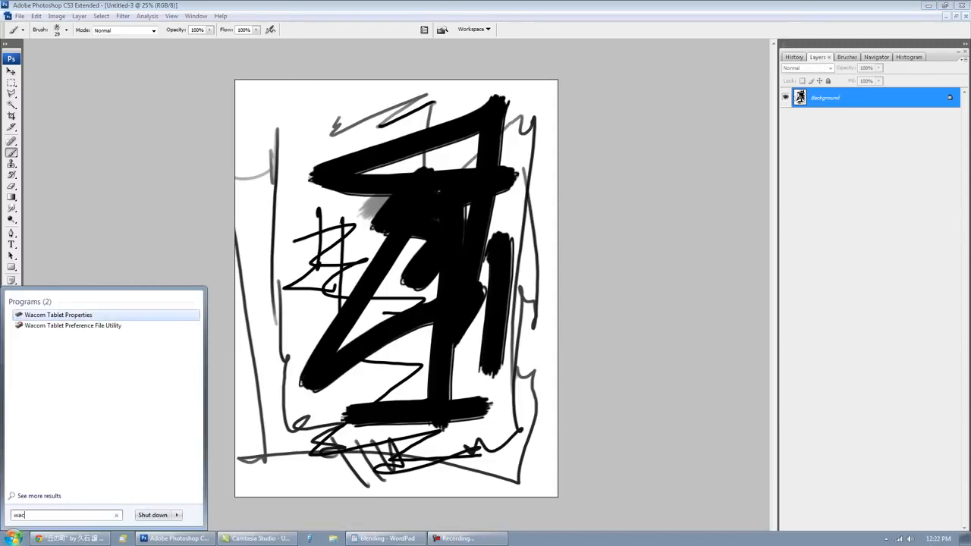
text(om)
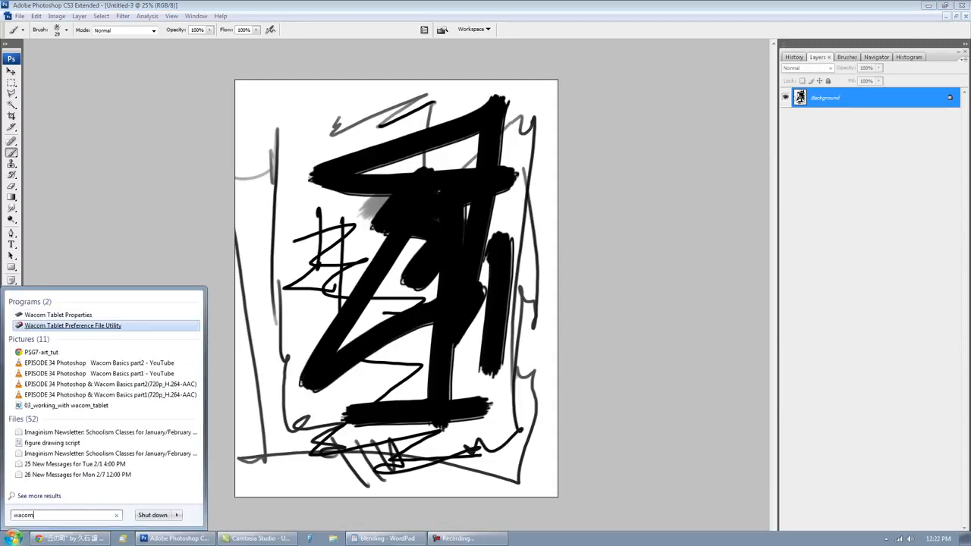
key(Down)
key(Return)
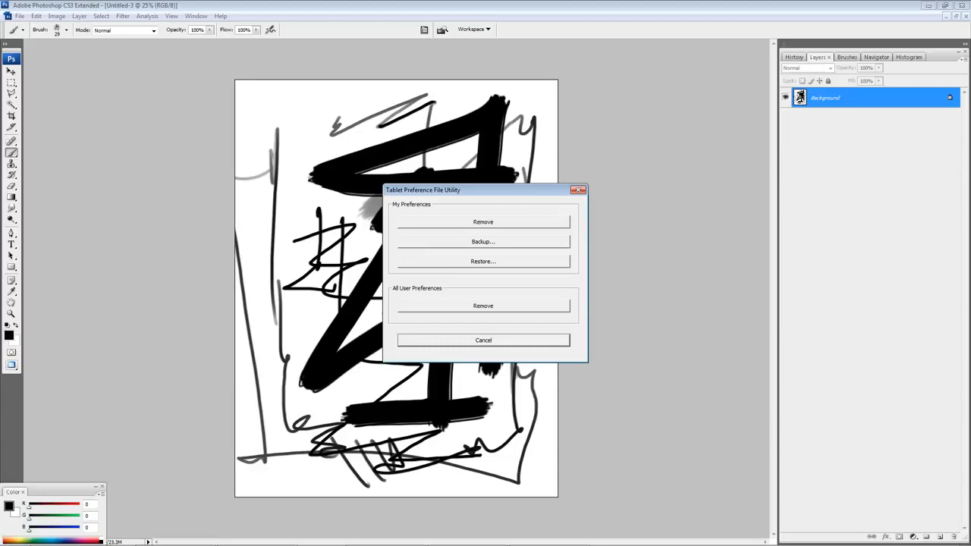
click(578, 189)
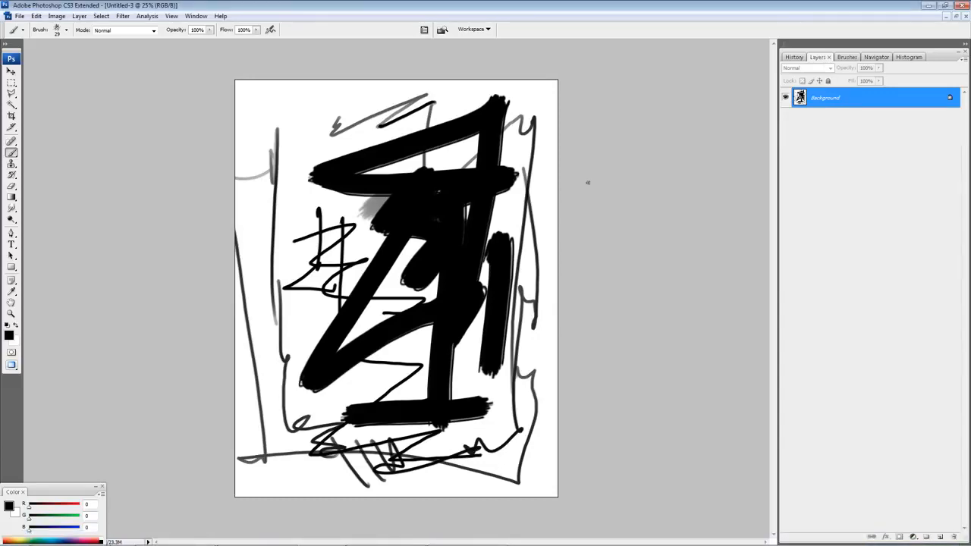
Step: Flip the canvas horizontally and back several times
key(F2)
key(F2)
key(F2)
key(F2)
key(F2)
key(ctrl+z)
key(ctrl+z)
key(ctrl+z)
key(ctrl+z)
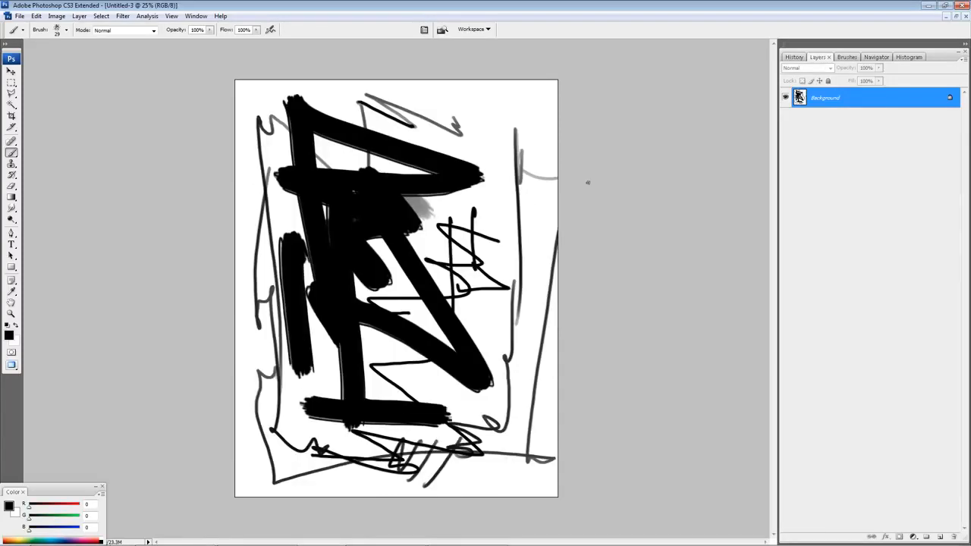
key(ctrl+z)
key(ctrl+z)
key(ctrl+z)
key(ctrl+z)
key(ctrl+z)
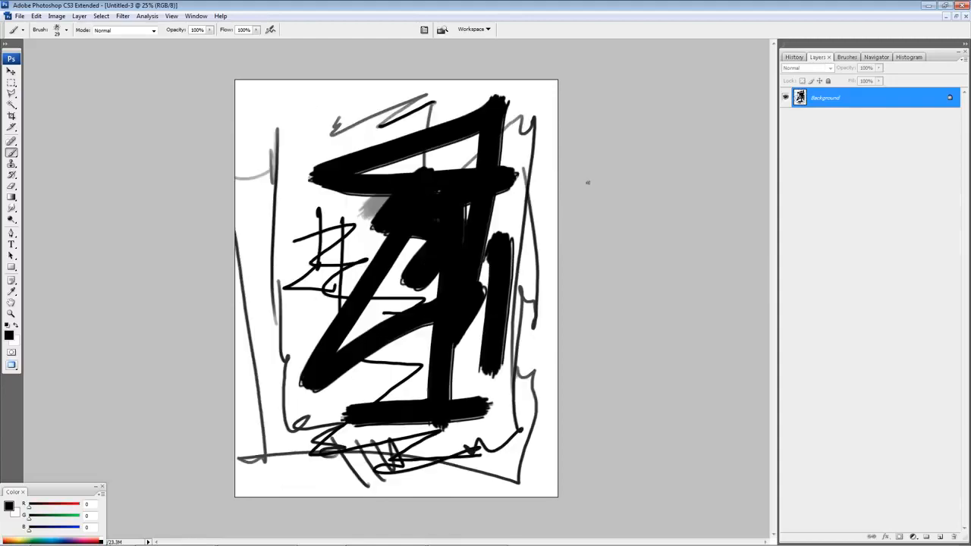
Step: Undo the most recent thin strokes in the page's middle, along its right edge and at its bottom
key(ctrl+z)
key(ctrl+z)
key(ctrl+z)
key(ctrl+z)
key(ctrl+z)
key(ctrl+z)
key(ctrl+z)
key(ctrl+z)
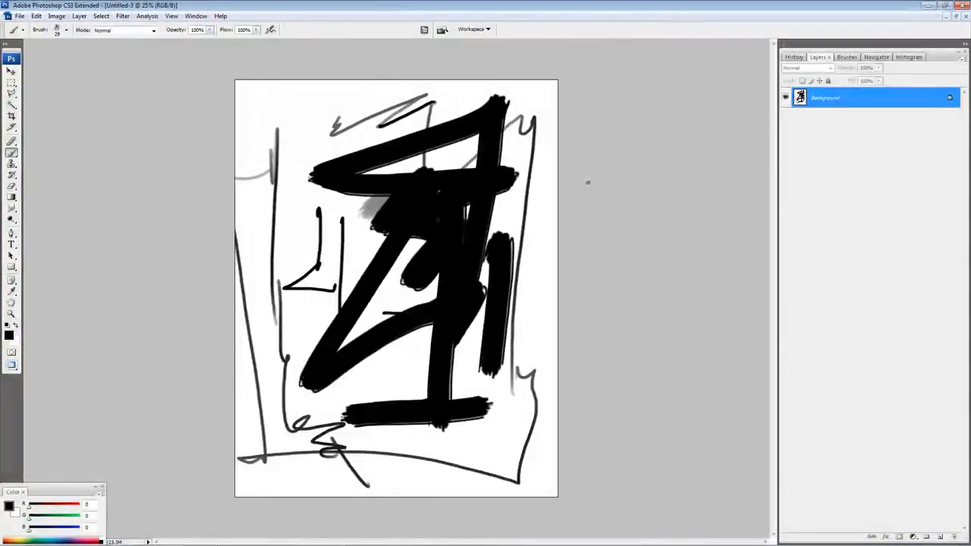
Step: Draw more 29 px lines of varying pressure over the page's left half, right edge and bottom
drag(302, 179, 350, 300)
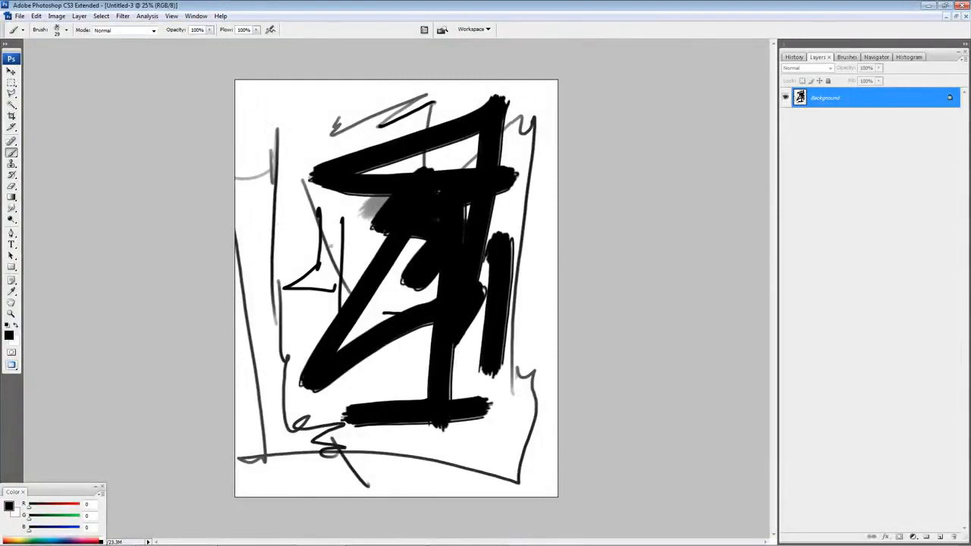
mouse_move(314, 260)
mouse_down()
mouse_move(355, 223)
mouse_move(377, 247)
mouse_move(395, 358)
mouse_move(370, 389)
mouse_move(480, 361)
mouse_up()
drag(531, 267, 527, 380)
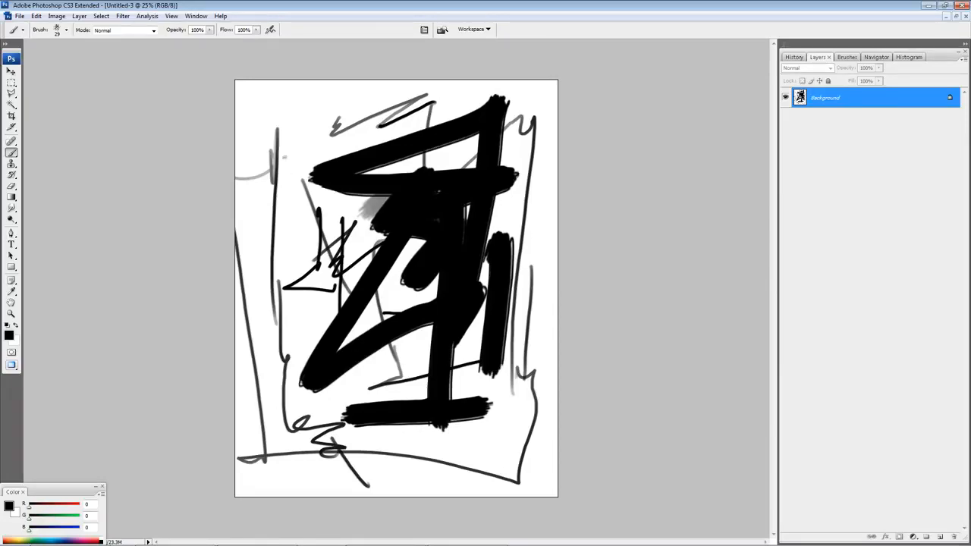
mouse_move(280, 162)
mouse_down()
mouse_move(402, 80)
mouse_move(408, 95)
mouse_up()
drag(290, 221, 395, 143)
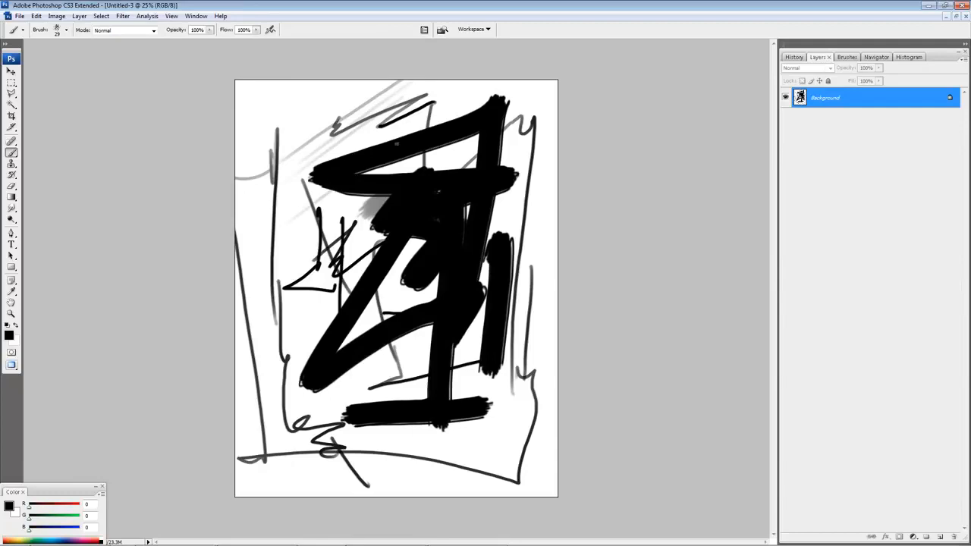
drag(273, 114, 289, 228)
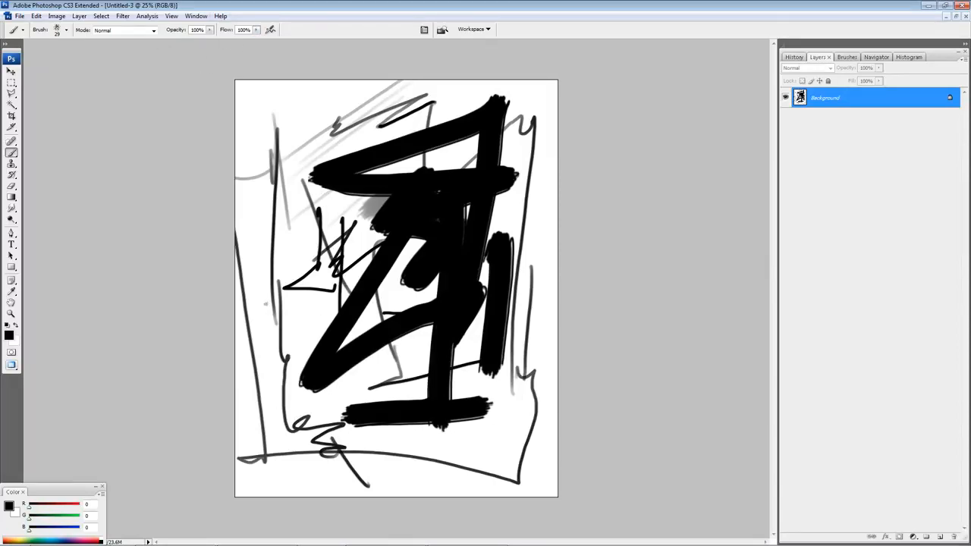
mouse_move(323, 278)
mouse_down()
mouse_move(290, 297)
mouse_move(305, 330)
mouse_move(285, 417)
mouse_move(364, 432)
mouse_move(375, 470)
mouse_move(466, 463)
mouse_move(492, 446)
mouse_move(530, 364)
mouse_move(539, 163)
mouse_move(559, 417)
mouse_up()
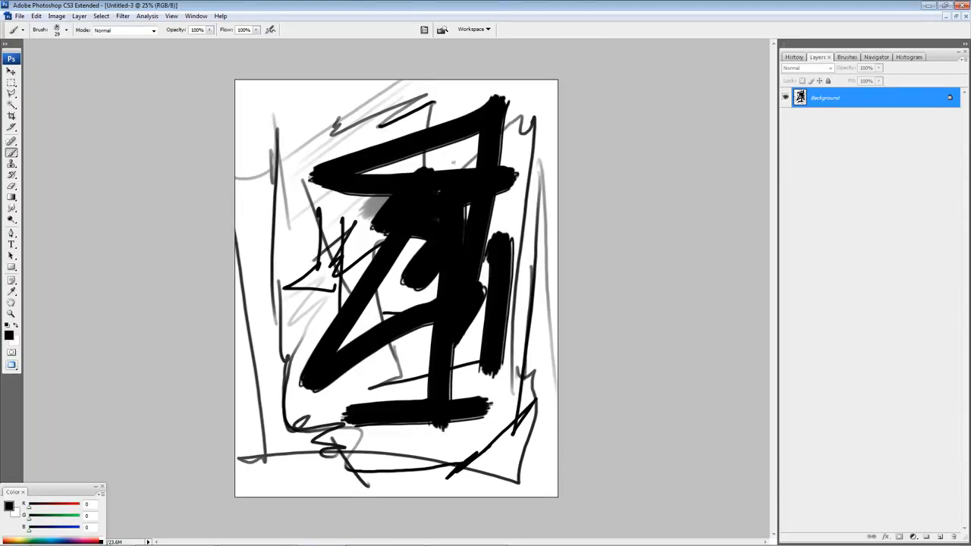
Step: Set the brush to 20% opacity and 106 px and layer translucent strokes over the page's upper-left area
key(2)
right_click(305, 123)
drag(331, 145, 352, 145)
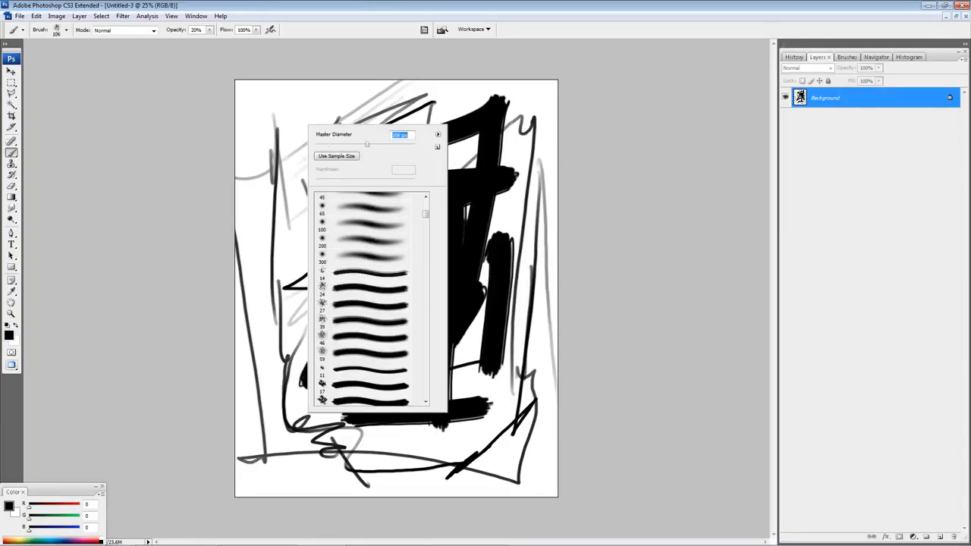
mouse_move(276, 92)
mouse_down()
mouse_move(277, 114)
mouse_move(312, 118)
mouse_move(265, 155)
mouse_move(388, 103)
mouse_move(277, 186)
mouse_move(258, 118)
mouse_move(265, 188)
mouse_move(334, 281)
mouse_move(270, 152)
mouse_move(285, 107)
mouse_move(309, 115)
mouse_move(334, 102)
mouse_move(314, 105)
mouse_move(304, 144)
mouse_move(315, 102)
mouse_move(302, 144)
mouse_move(319, 99)
mouse_move(302, 159)
mouse_move(319, 101)
mouse_move(299, 242)
mouse_up()
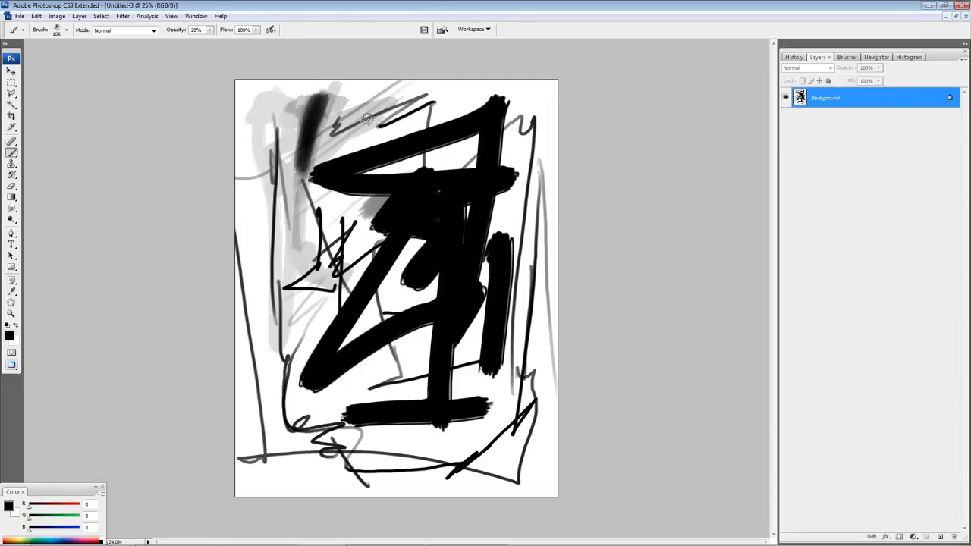
mouse_move(311, 95)
mouse_down()
mouse_move(337, 114)
mouse_move(338, 175)
mouse_up()
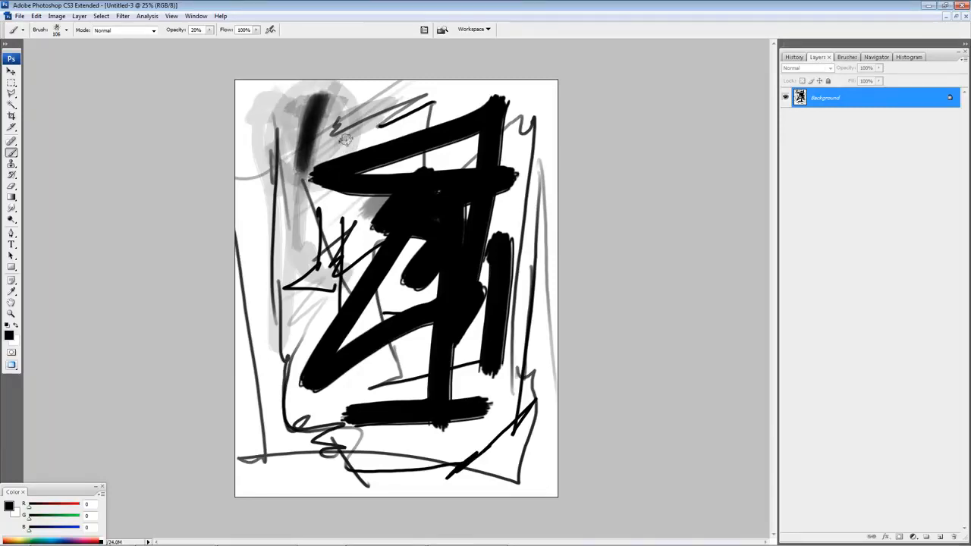
Step: Raise the brush opacity to 100% and paint 106 px strokes down the page's left side and along the bottom
right_click(369, 201)
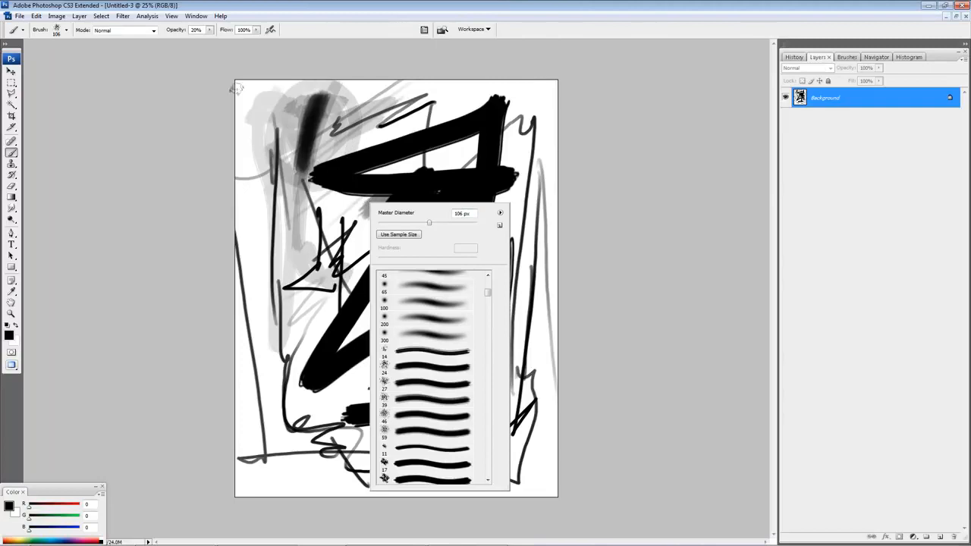
drag(209, 29, 251, 40)
mouse_move(275, 97)
mouse_down()
mouse_move(294, 300)
mouse_move(276, 333)
mouse_move(295, 431)
mouse_move(310, 417)
mouse_move(301, 369)
mouse_move(327, 293)
mouse_move(295, 227)
mouse_move(242, 182)
mouse_move(232, 157)
mouse_move(244, 131)
mouse_move(261, 161)
mouse_move(257, 253)
mouse_move(282, 284)
mouse_move(319, 216)
mouse_move(344, 221)
mouse_move(274, 326)
mouse_move(325, 221)
mouse_move(263, 205)
mouse_move(267, 276)
mouse_move(296, 295)
mouse_move(243, 190)
mouse_up()
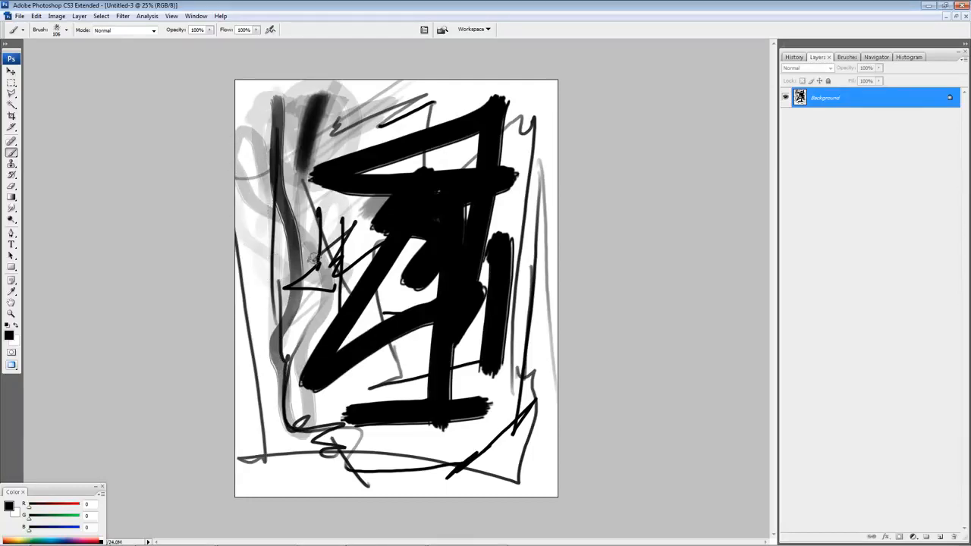
mouse_move(329, 384)
mouse_down()
mouse_move(288, 443)
mouse_move(331, 452)
mouse_move(516, 444)
mouse_move(431, 462)
mouse_move(292, 466)
mouse_move(500, 452)
mouse_up()
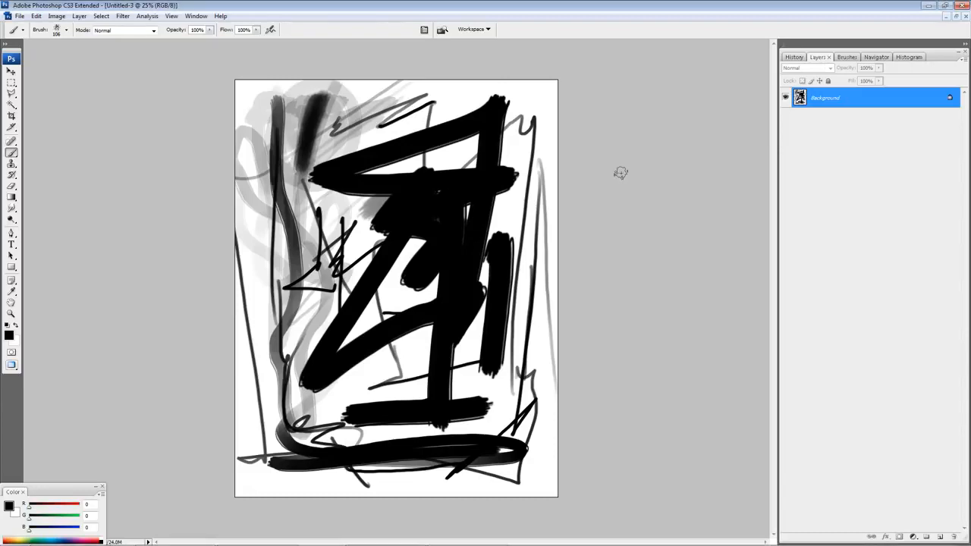
Step: Fill the canvas with dusty red (RGB 163, 117, 112) and fill a rectangle in its upper-left area with green (RGB 74, 176, 112)
mouse_move(29, 506)
mouse_down()
mouse_move(61, 506)
mouse_move(46, 519)
mouse_move(52, 530)
mouse_up()
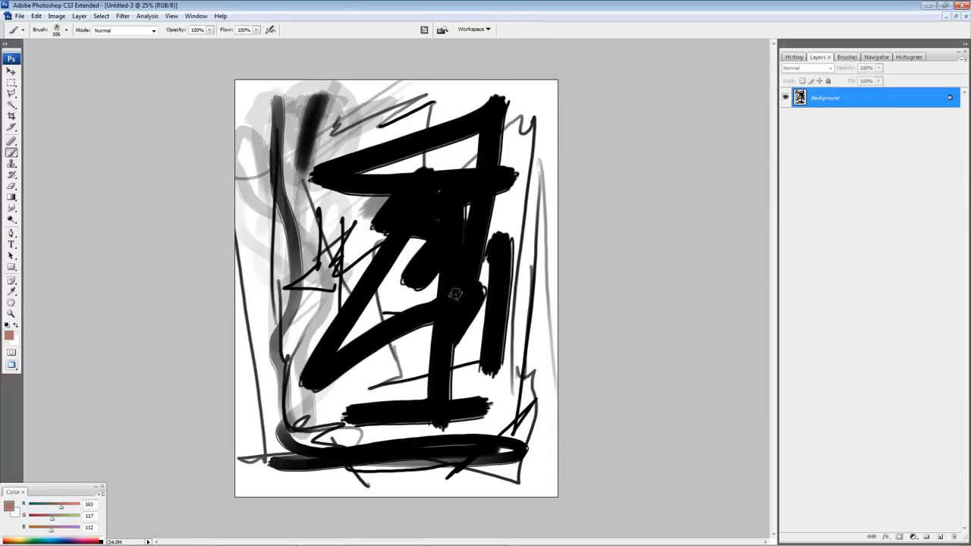
key(alt+BackSpace)
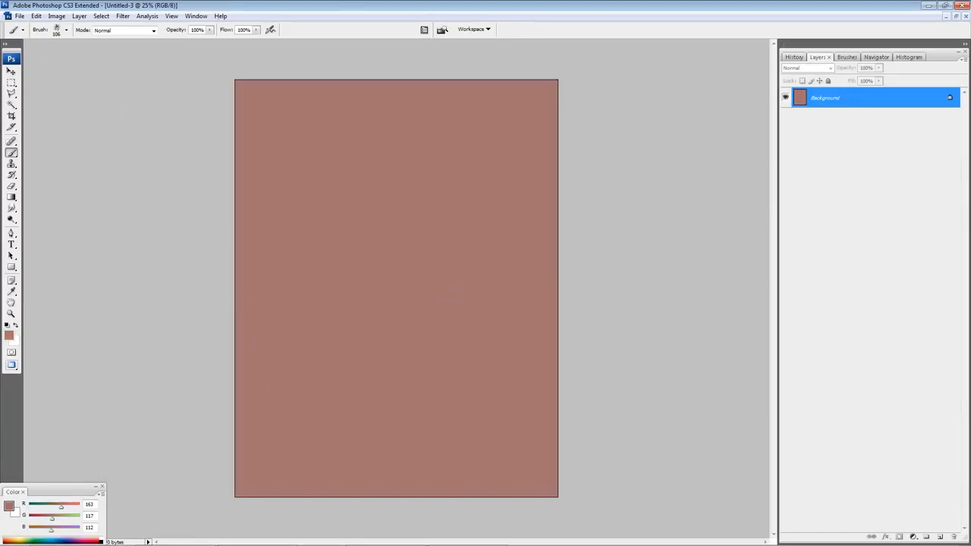
click(12, 82)
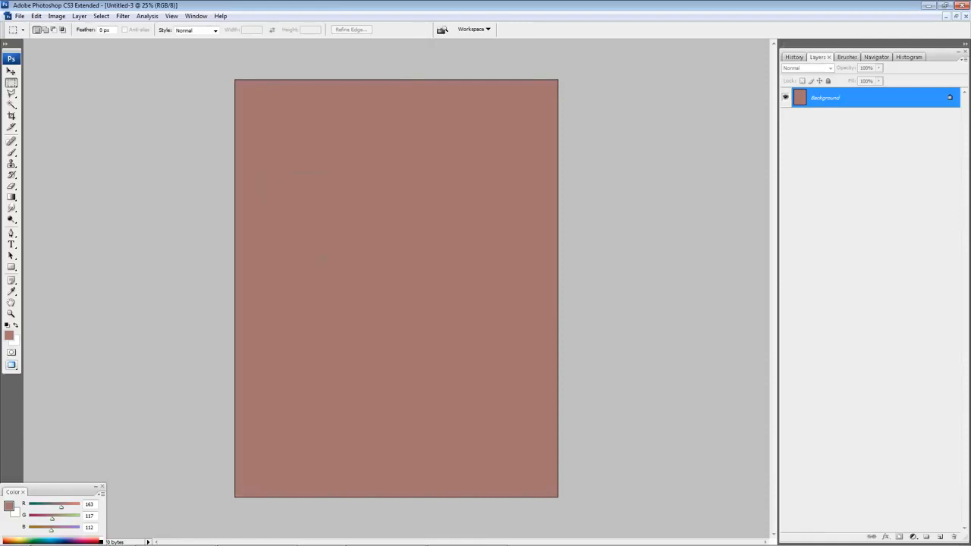
drag(261, 171, 331, 254)
mouse_move(57, 507)
mouse_down()
mouse_move(44, 507)
mouse_move(63, 518)
mouse_up()
key(alt+BackSpace)
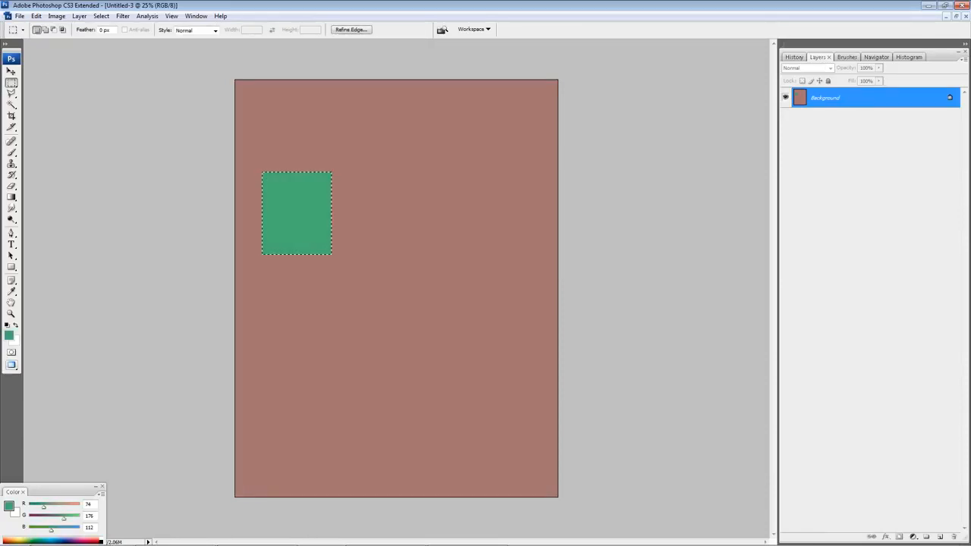
Step: Select a similar rectangle near the canvas's right edge, fill it with yellow (RGB 235, 207, 48) and clear the selection
click(445, 302)
drag(528, 244, 537, 248)
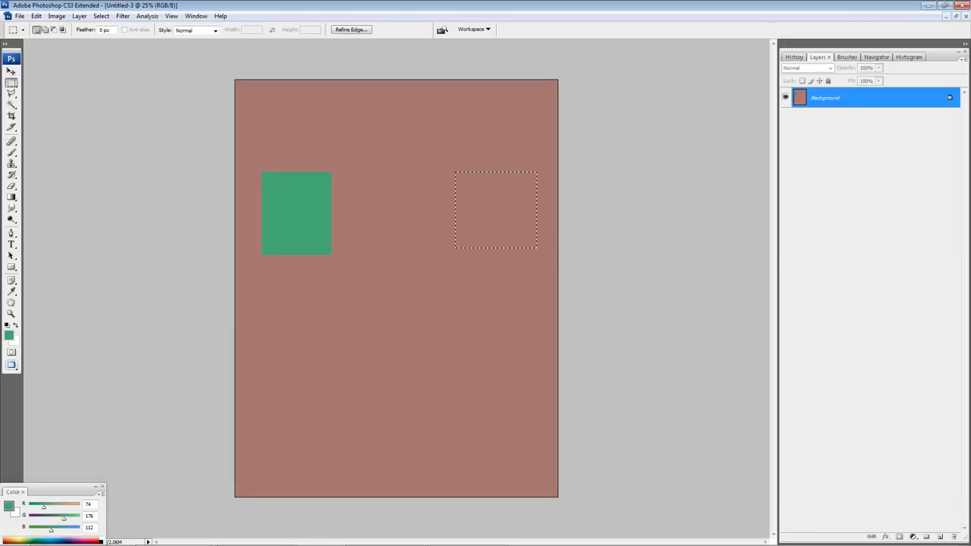
mouse_move(64, 518)
mouse_down()
mouse_move(45, 519)
mouse_move(75, 507)
mouse_move(38, 530)
mouse_move(70, 519)
mouse_up()
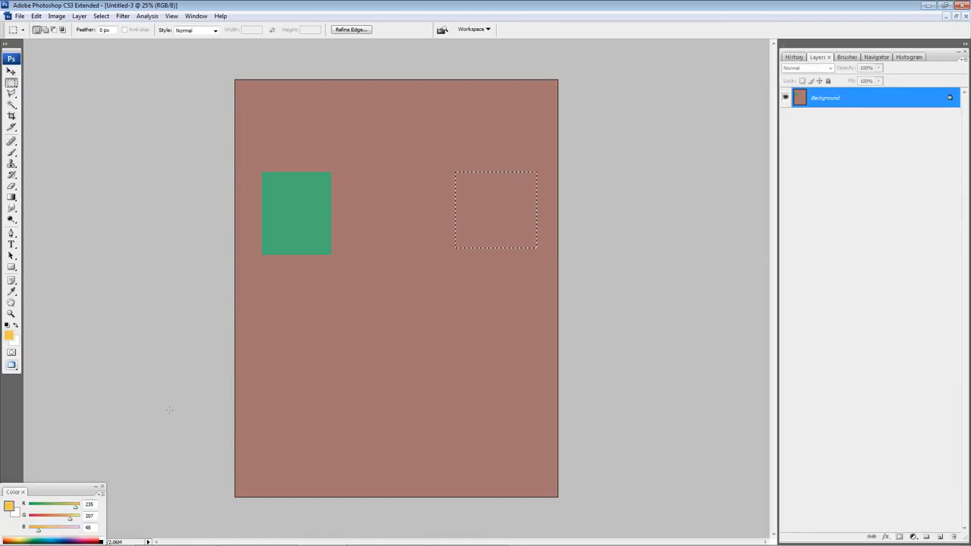
key(alt+BackSpace)
key(ctrl+d)
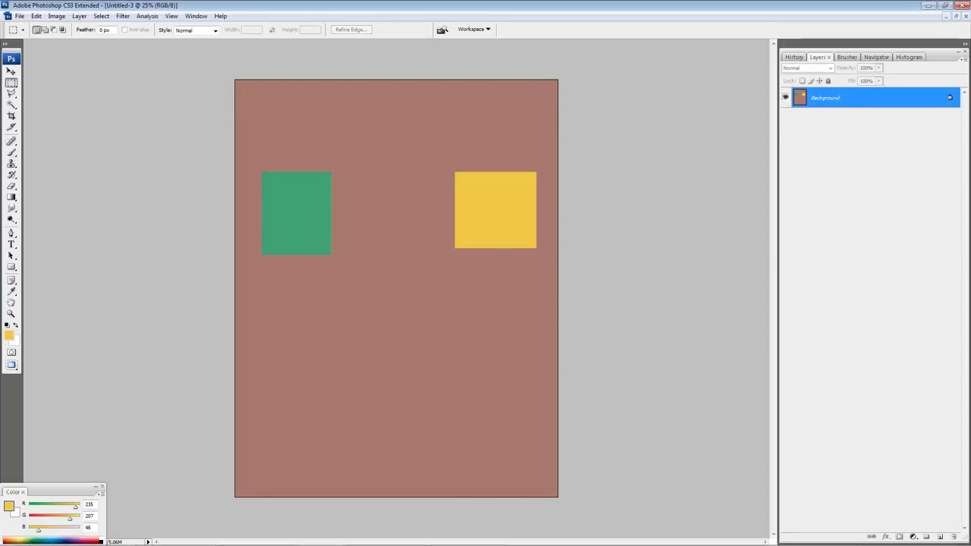
Step: Sample the green and yellow blocks and brush each colour into the gap between them with the 106 px brush until they overlap
key(b)
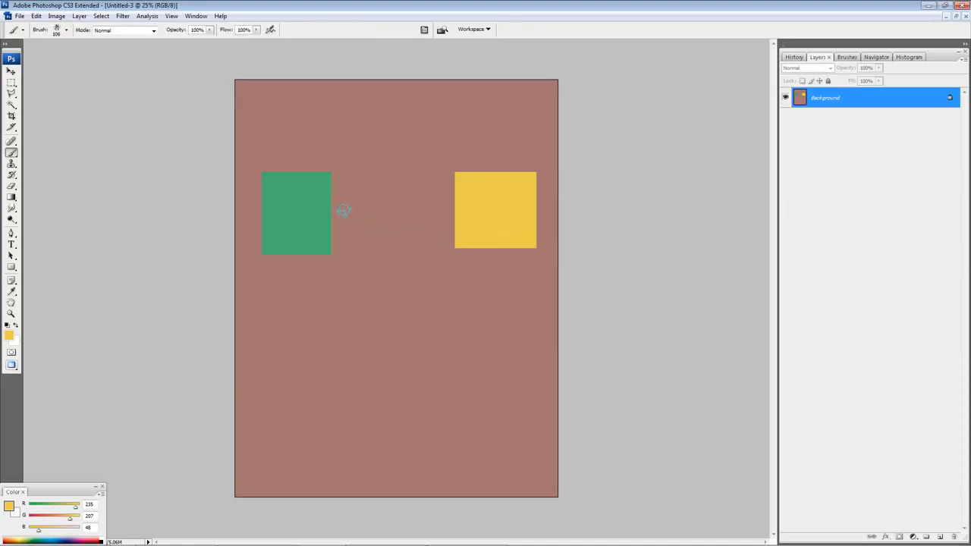
alt+click(334, 204)
drag(383, 226, 384, 185)
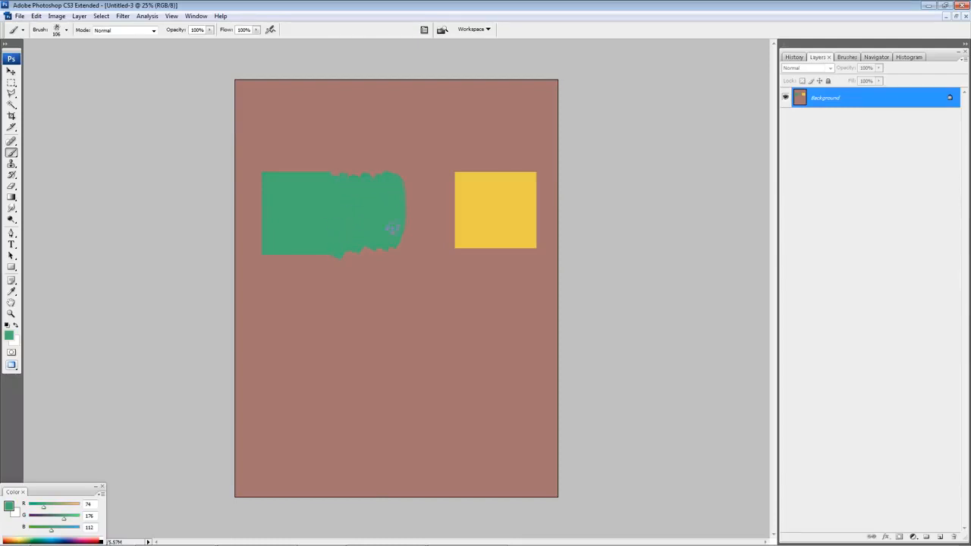
alt+click(464, 199)
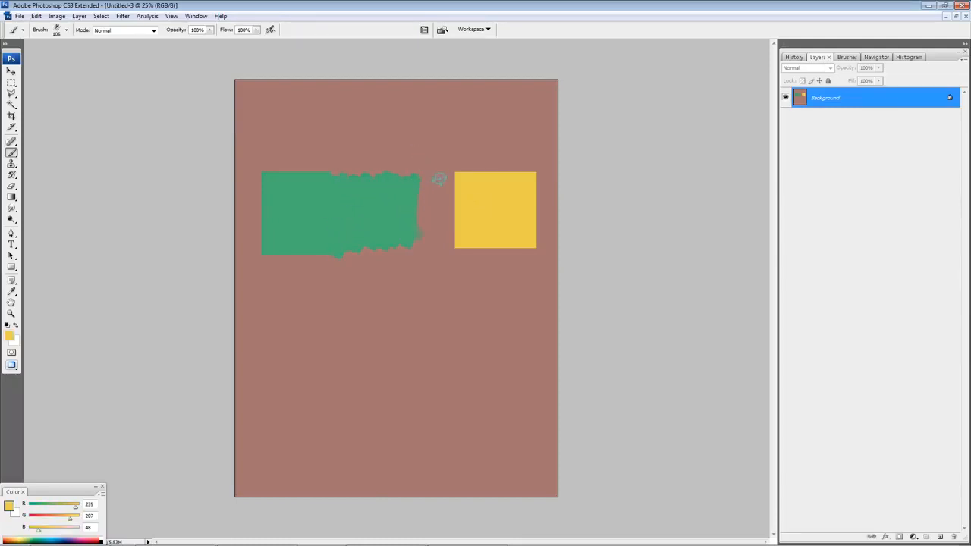
mouse_move(443, 197)
mouse_down()
mouse_move(439, 244)
mouse_move(453, 193)
mouse_move(429, 220)
mouse_move(415, 197)
mouse_move(389, 241)
mouse_move(417, 243)
mouse_up()
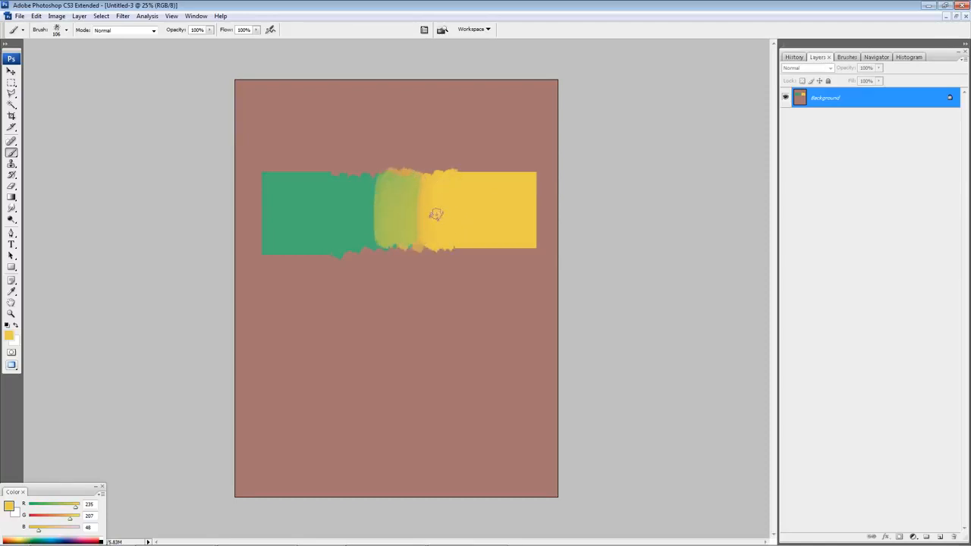
Step: Sample the mixed yellow-greens in the overlap and paint them outward over the adjoining yellow and green areas
mouse_move(424, 190)
mouse_down()
mouse_move(421, 260)
mouse_move(405, 213)
mouse_up()
alt+click(406, 218)
alt+click(394, 204)
mouse_move(414, 182)
mouse_down()
mouse_move(420, 247)
mouse_move(445, 227)
mouse_move(462, 232)
mouse_up()
alt+click(390, 206)
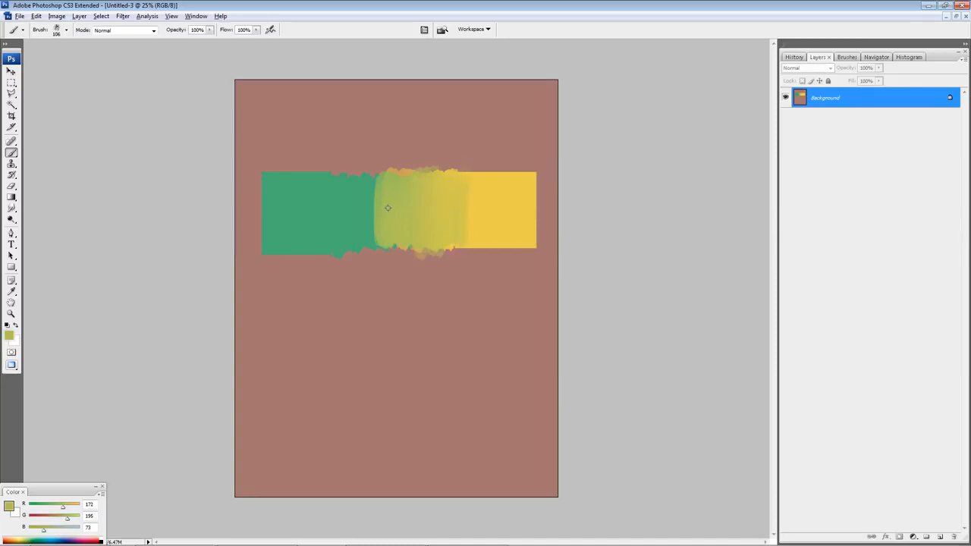
mouse_move(373, 192)
mouse_down()
mouse_move(363, 227)
mouse_move(349, 189)
mouse_move(336, 227)
mouse_up()
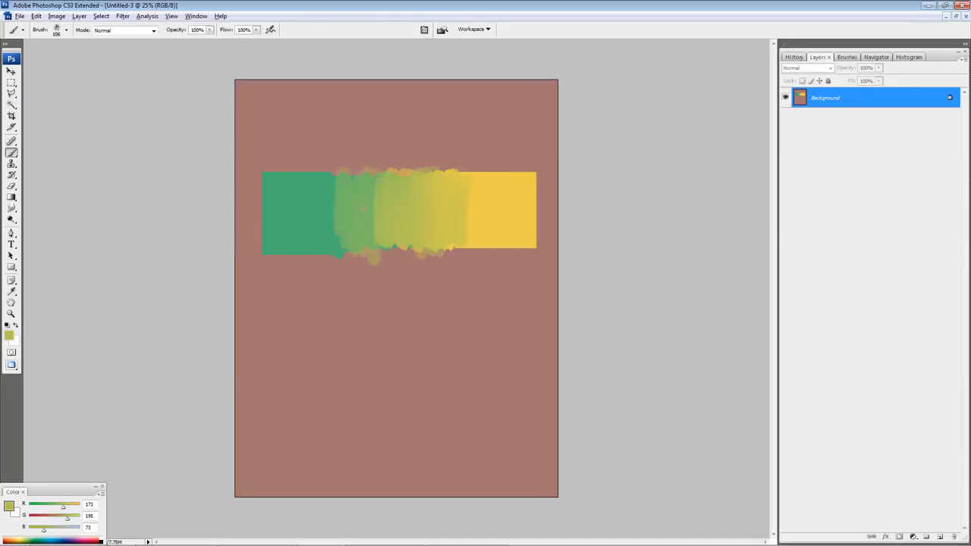
alt+click(357, 209)
mouse_move(380, 200)
mouse_down()
mouse_move(379, 247)
mouse_move(379, 231)
mouse_up()
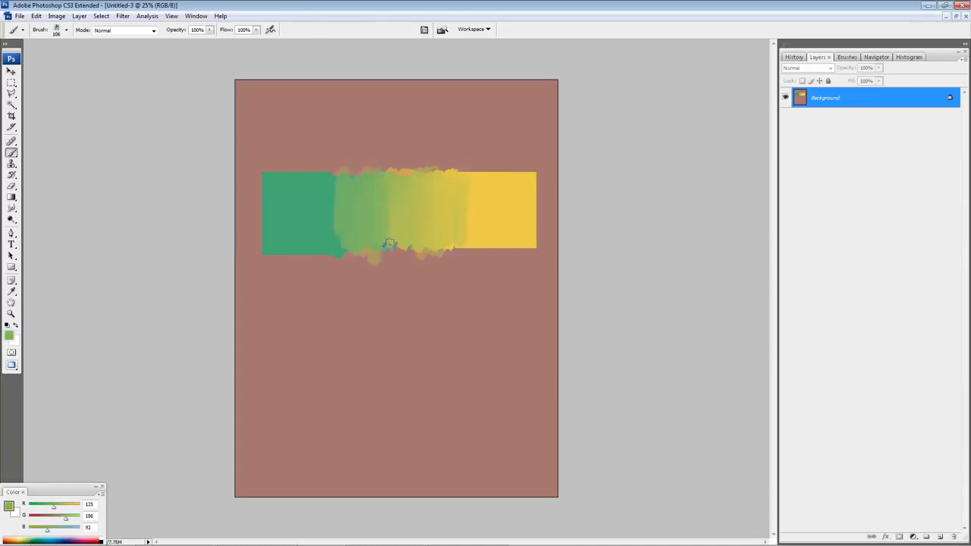
Step: Sample tones near the yellow block and paint over the strip's yellow side to smooth its transition
alt+click(445, 198)
mouse_move(459, 242)
mouse_down()
mouse_move(466, 232)
mouse_move(453, 242)
mouse_up()
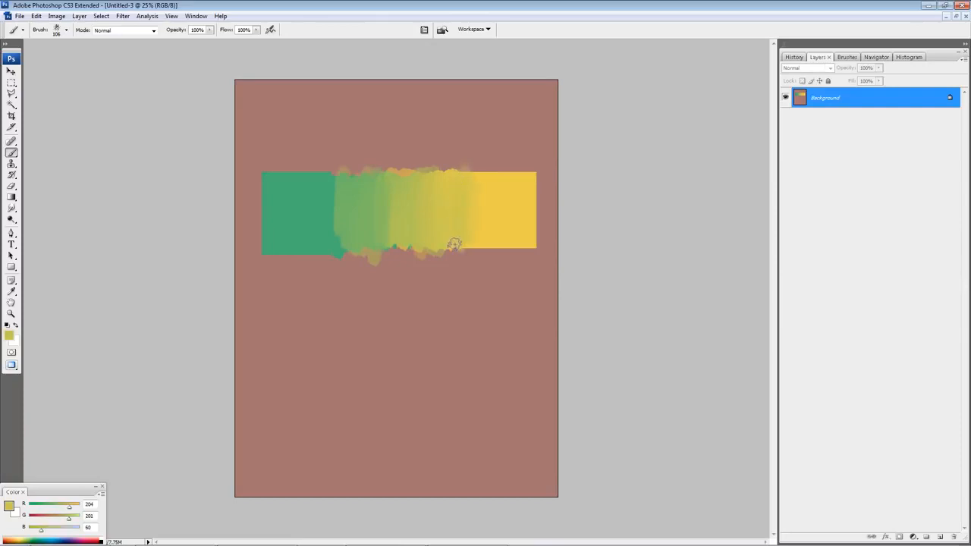
alt+click(489, 215)
mouse_move(475, 175)
mouse_down()
mouse_move(456, 225)
mouse_move(453, 198)
mouse_up()
alt+click(442, 211)
Step: Sample greens and yellow-greens along the strip and paint from its middle to the green block to smooth the gradient
alt+click(385, 212)
alt+click(398, 219)
mouse_move(404, 208)
mouse_down()
mouse_move(400, 243)
mouse_move(398, 173)
mouse_move(395, 258)
mouse_up()
alt+click(396, 212)
alt+click(373, 195)
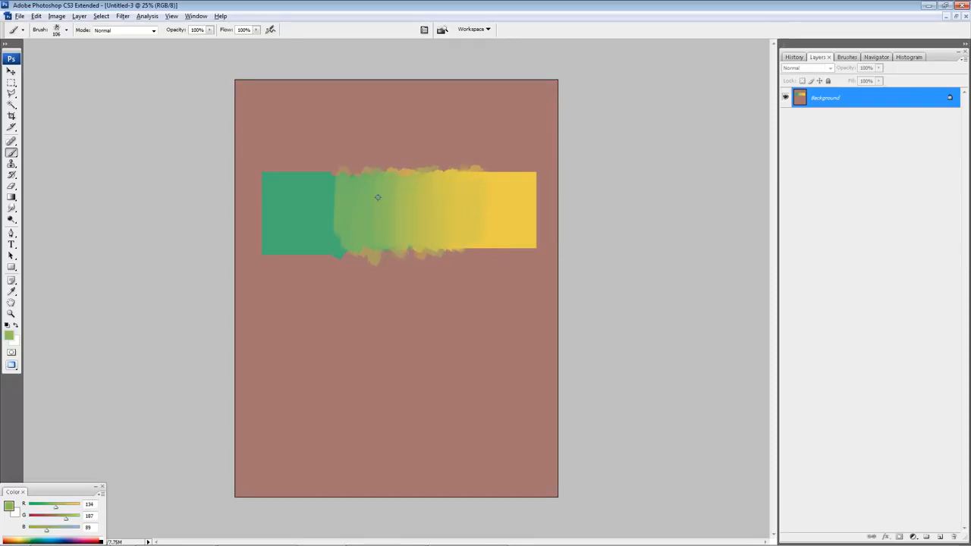
drag(335, 244, 331, 168)
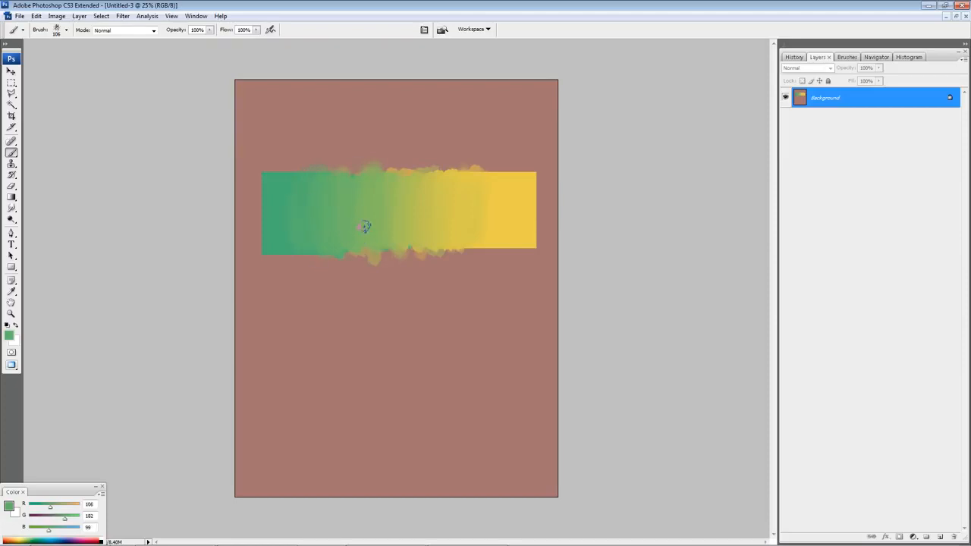
alt+click(361, 171)
alt+click(293, 190)
alt+click(335, 210)
alt+click(355, 171)
Step: Switch to the Smudge tool and choose a small hard round tip for it
click(11, 196)
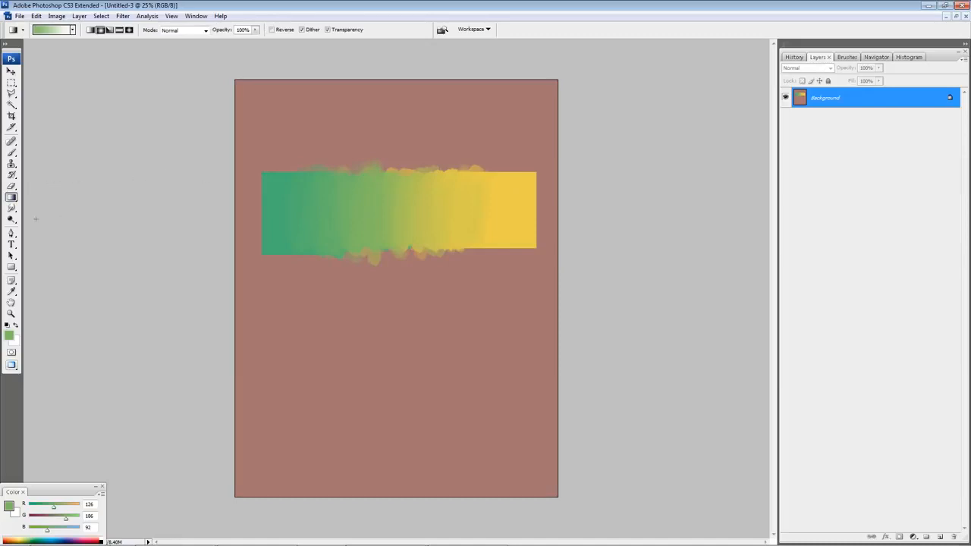
click(11, 207)
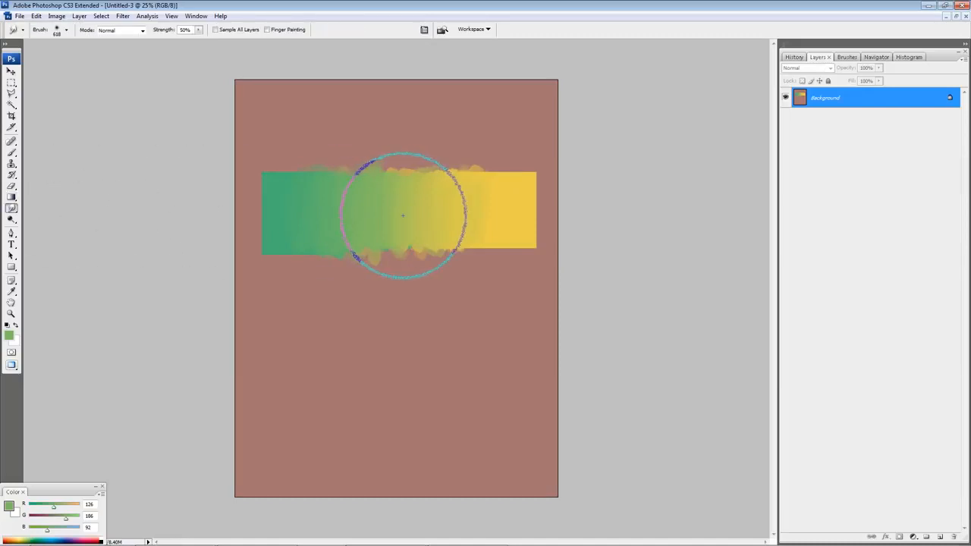
key(bracketright)
key(bracketright)
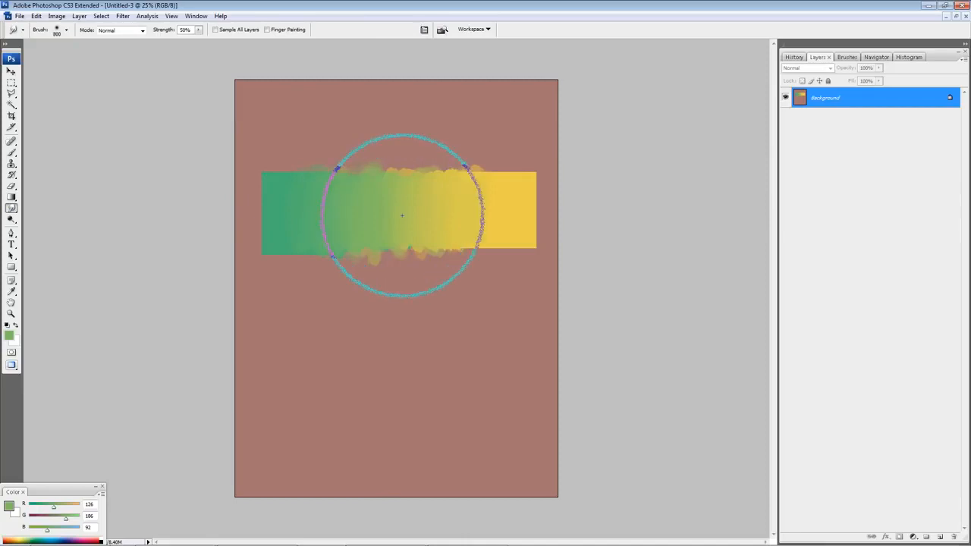
key(bracketleft)
key(bracketleft)
key(bracketleft)
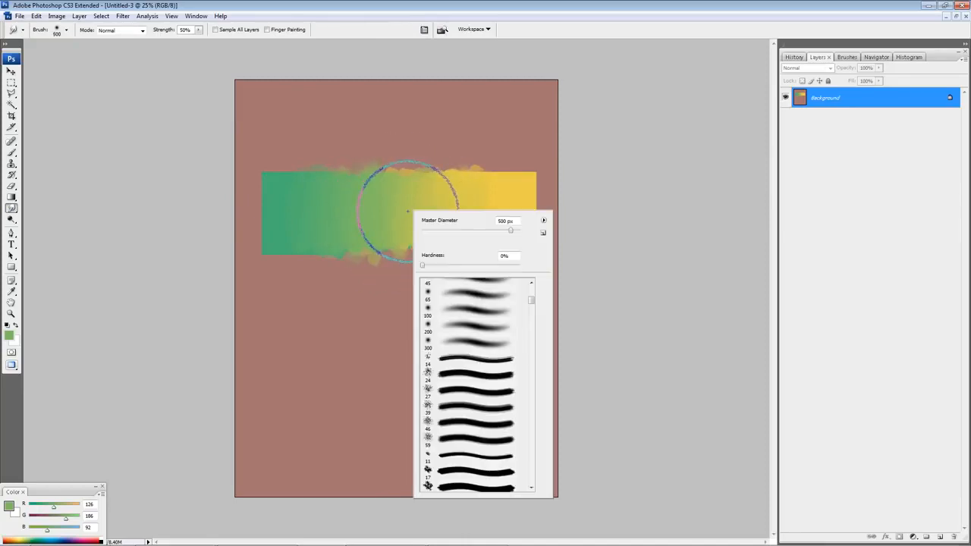
right_click(402, 215)
scroll(477, 385, up, 5)
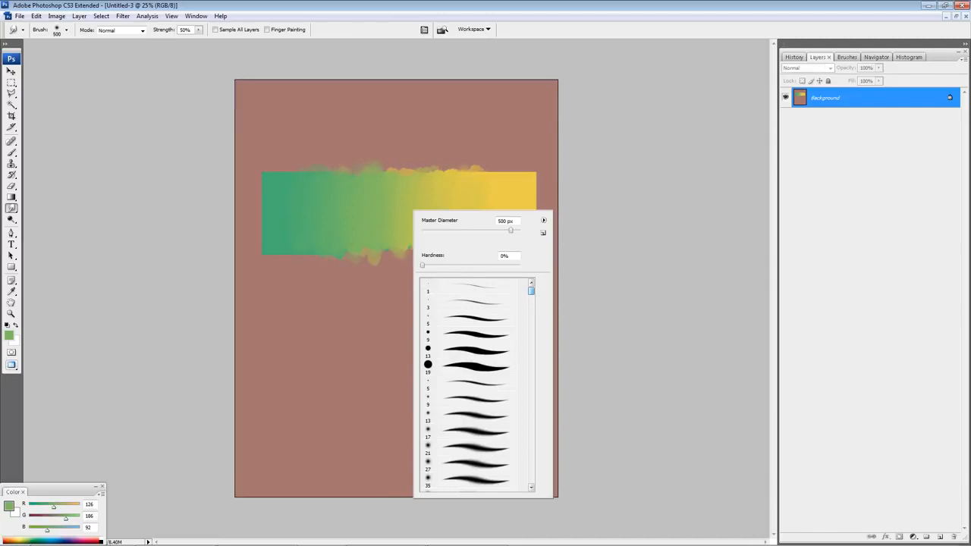
click(468, 286)
click(656, 129)
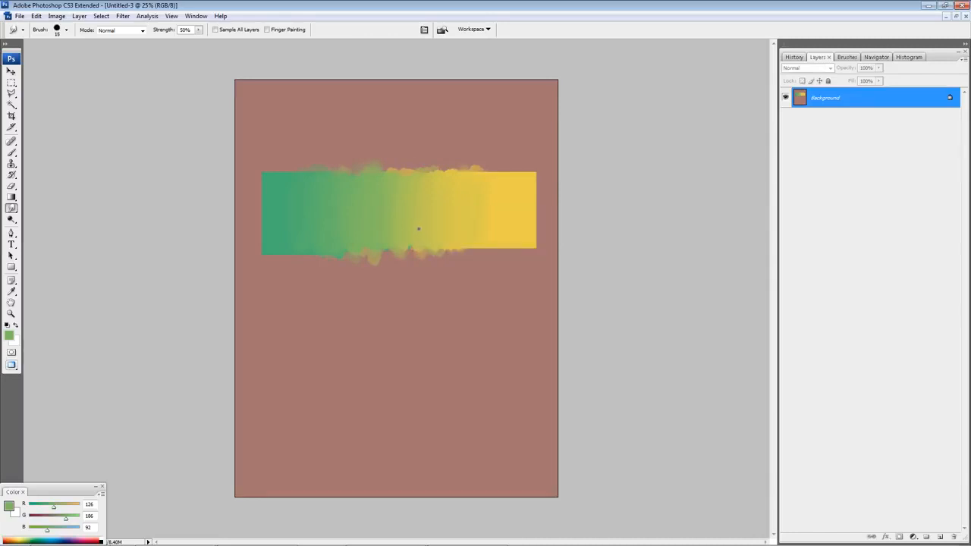
Step: Enlarge the Smudge tip to 1100 px and smudge the colours and ragged edges of the green-to-yellow strip
key(bracketright)
key(bracketright)
key(bracketright)
key(bracketright)
key(bracketright)
key(bracketright)
key(bracketright)
key(bracketright)
key(bracketright)
key(bracketright)
key(bracketright)
key(bracketright)
key(bracketright)
key(bracketright)
key(bracketright)
key(bracketright)
key(bracketright)
key(bracketright)
key(bracketright)
key(bracketright)
drag(398, 210, 426, 200)
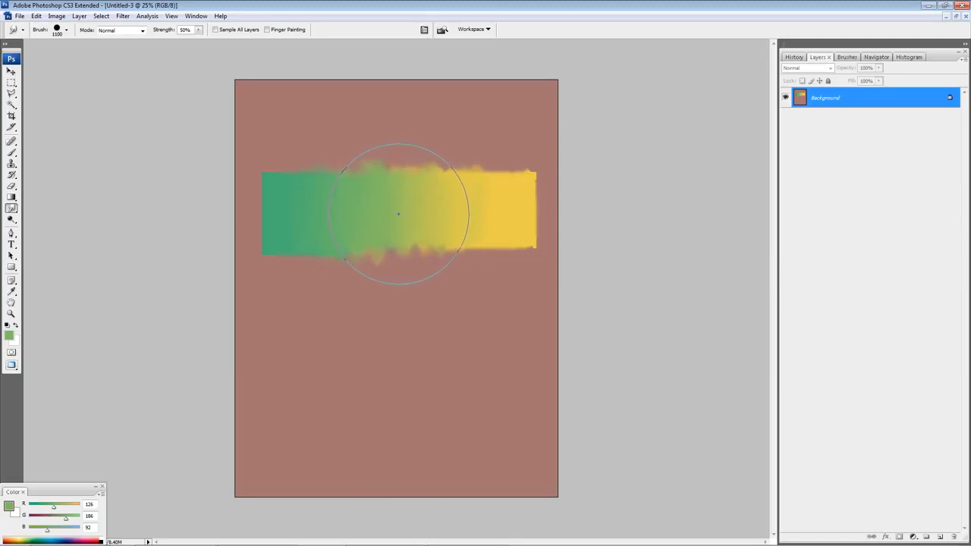
Step: Smudge the middle of the strip toward both the yellow and green ends, and reduce the Smudge tip size
drag(408, 205, 473, 206)
drag(366, 205, 330, 206)
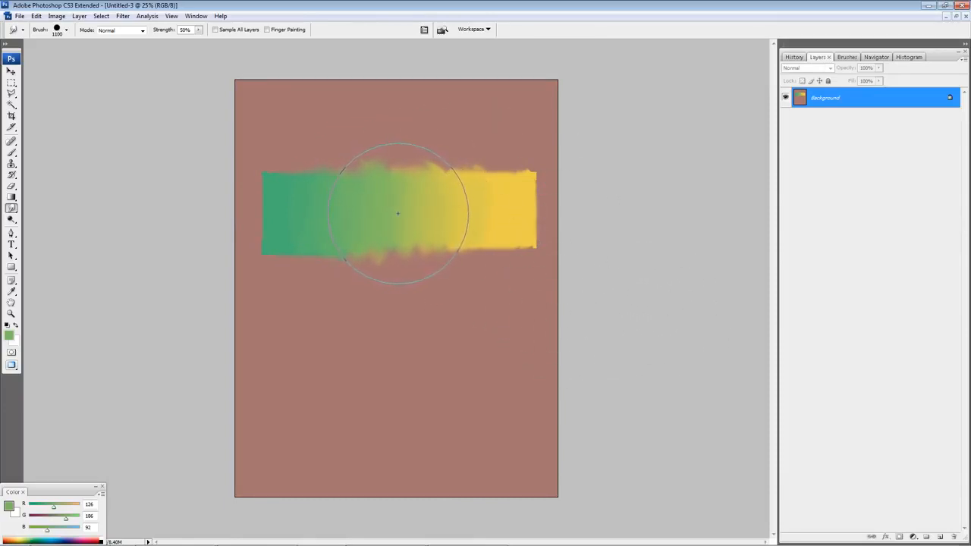
drag(398, 213, 417, 212)
key(bracketleft)
key(bracketleft)
key(bracketleft)
key(bracketleft)
key(bracketleft)
key(bracketleft)
key(bracketleft)
key(bracketleft)
Step: Select a rectangular area covering most of the blended strip and reaching the canvas's right edge
key(b)
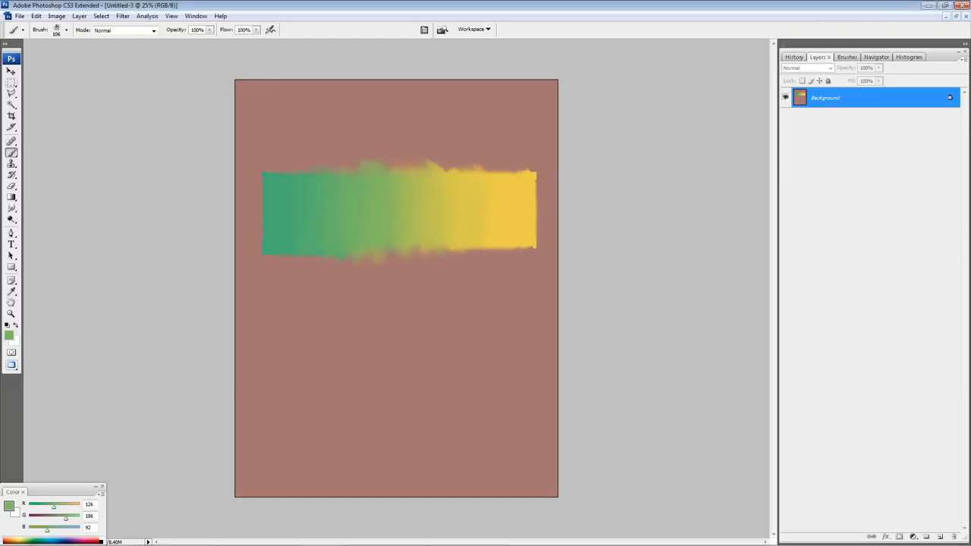
key(m)
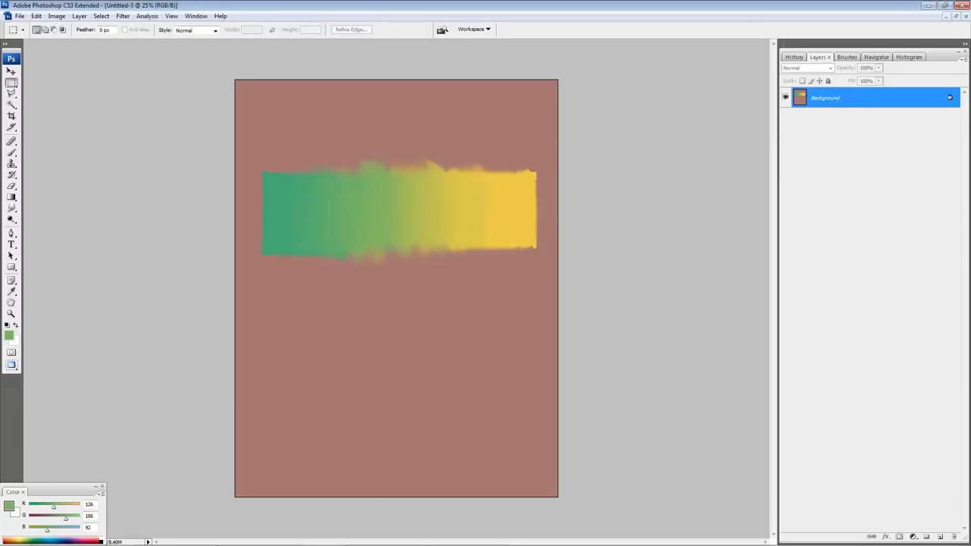
drag(560, 244, 558, 245)
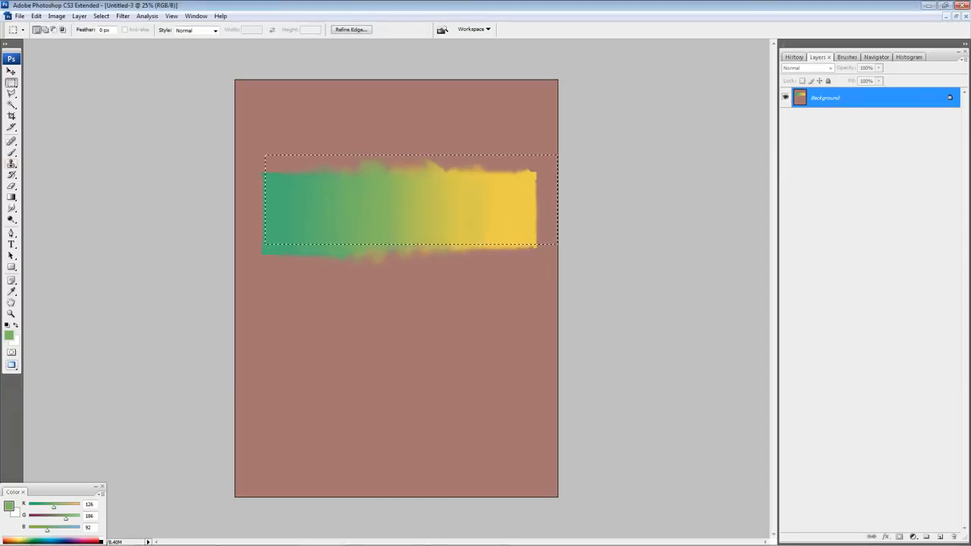
Step: Switch to the Brush tool with the soft round 17 px tip and enlarge it to 800 px
click(10, 152)
right_click(373, 201)
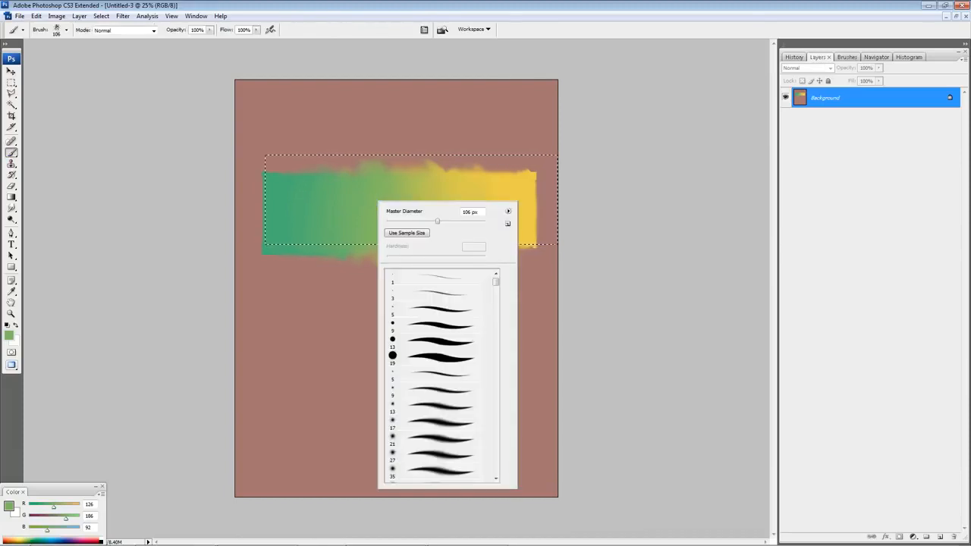
scroll(439, 379, down, 1)
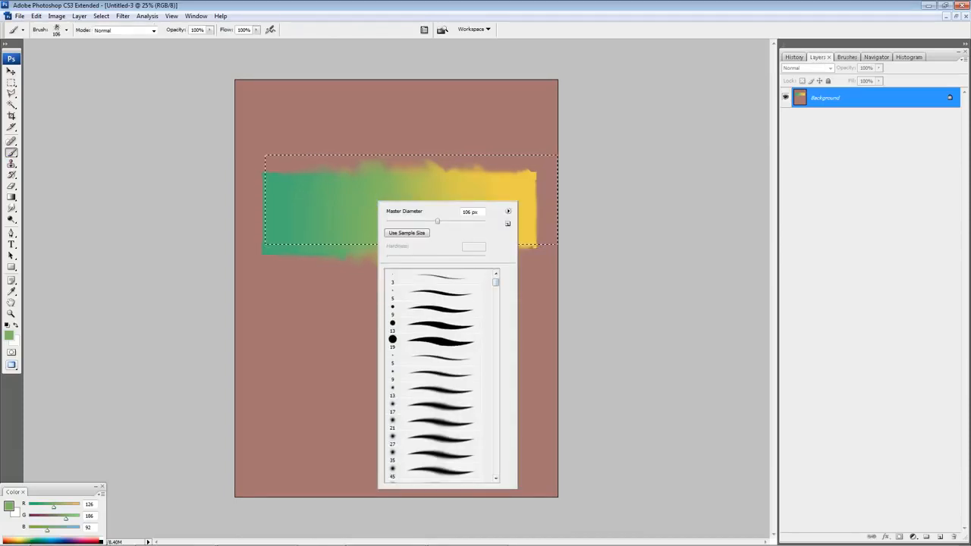
click(432, 407)
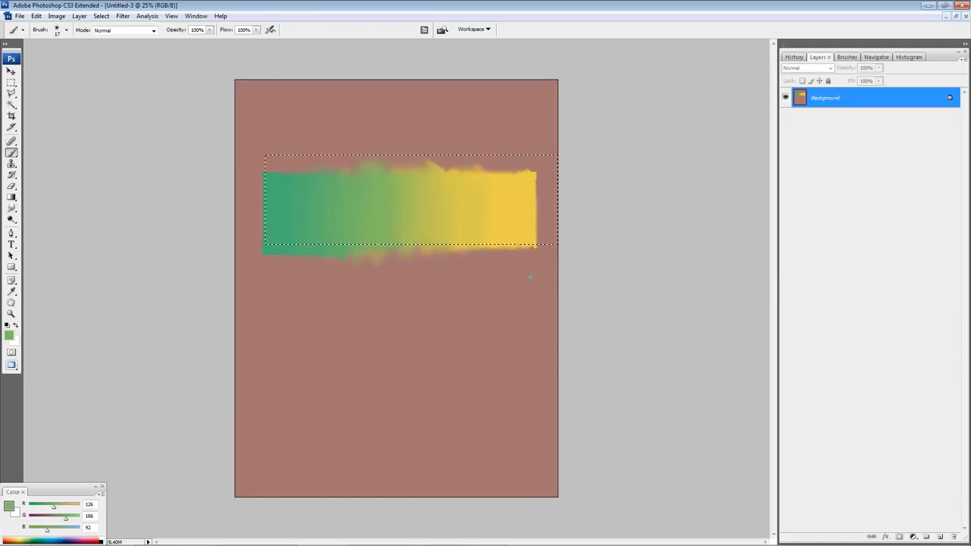
key(bracketright)
key(bracketright)
key(bracketright)
key(bracketright)
key(bracketright)
key(bracketright)
key(bracketright)
key(bracketright)
key(bracketright)
key(bracketright)
key(bracketright)
key(bracketright)
key(bracketright)
key(bracketright)
key(bracketright)
key(bracketright)
key(bracketright)
key(bracketright)
key(bracketright)
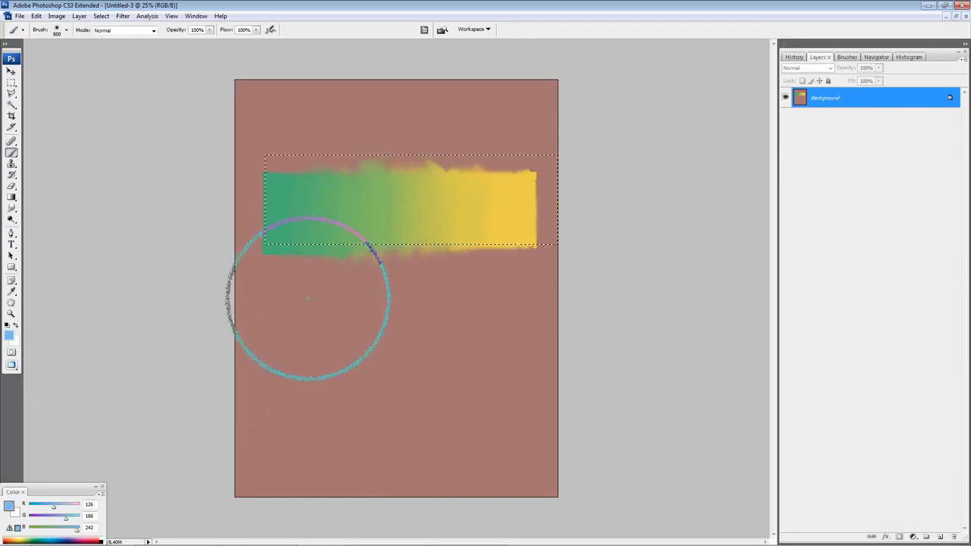
Step: Set the brush opacity to 20% and glaze light blue (RGB 126, 186, 242) over the strip's green end within the selection
drag(209, 30, 180, 39)
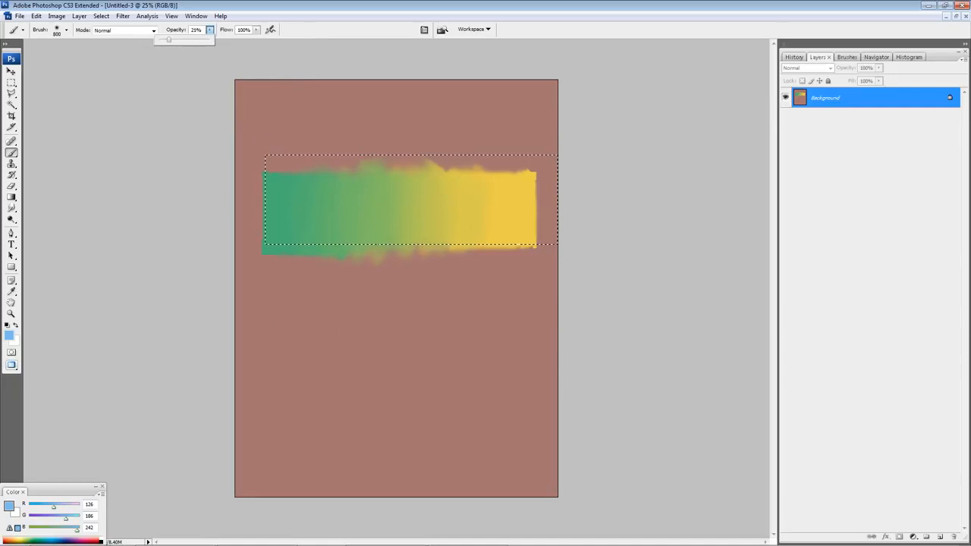
drag(168, 39, 163, 43)
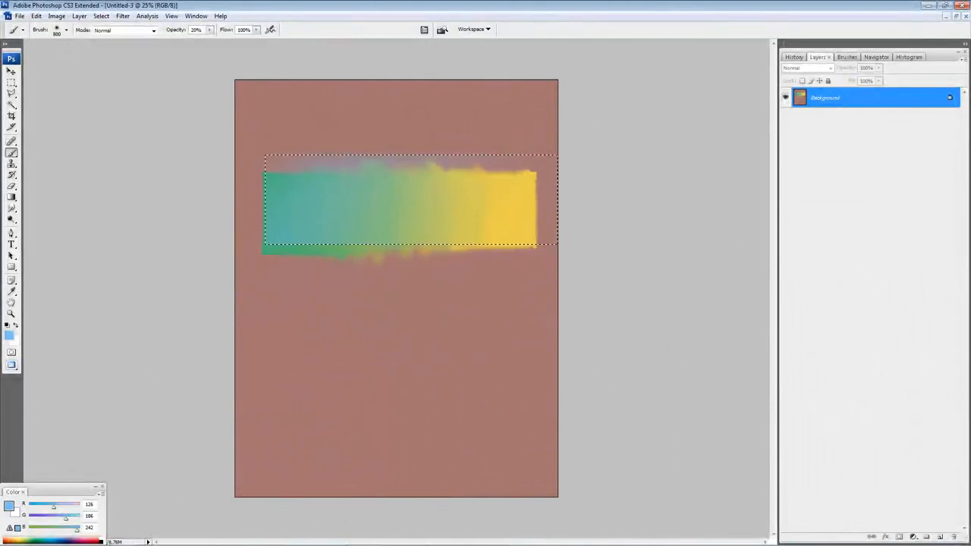
Step: Glaze purple (RGB 126, 46, 242) over the strip's blue-green end and red (RGB 222, 66, 54) over its yellow end
drag(66, 518, 38, 518)
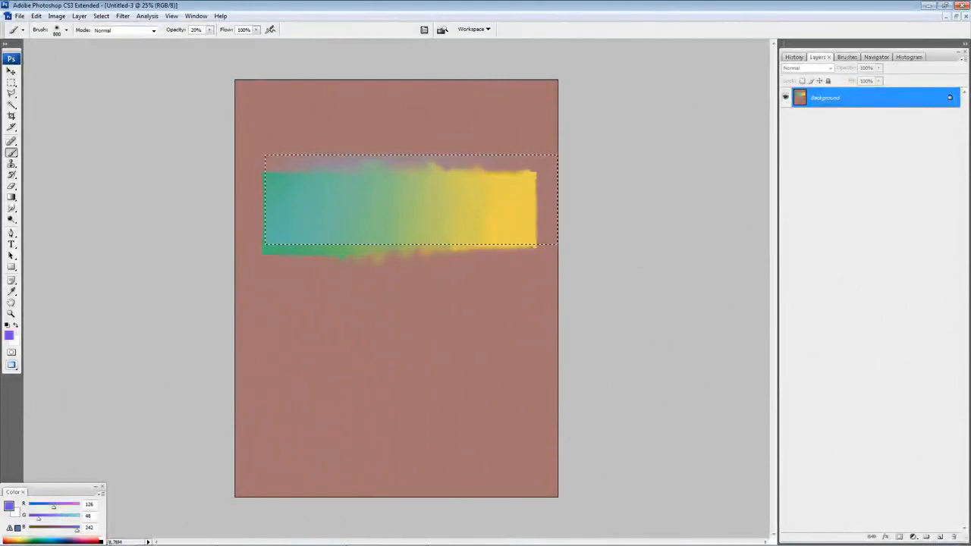
click(301, 206)
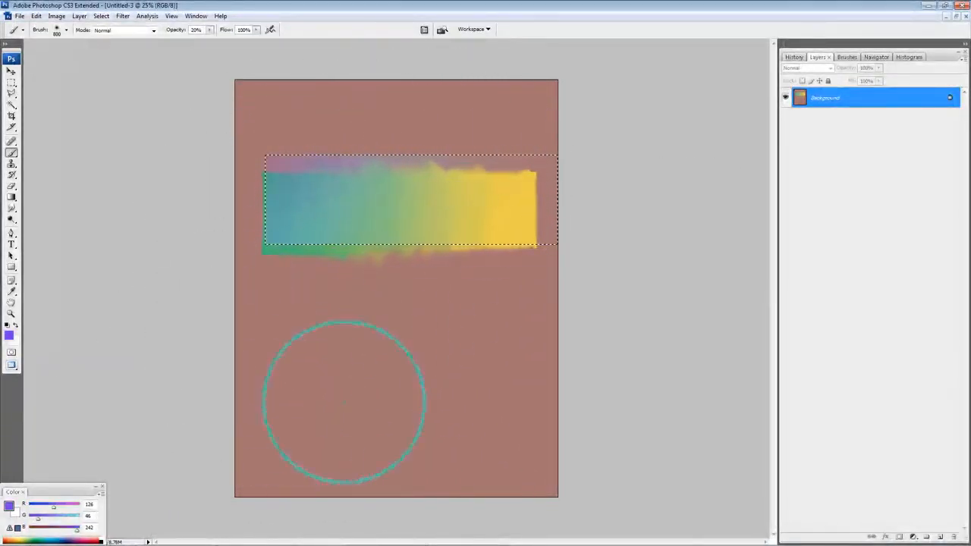
mouse_move(53, 506)
mouse_down()
mouse_move(65, 506)
mouse_move(40, 529)
mouse_up()
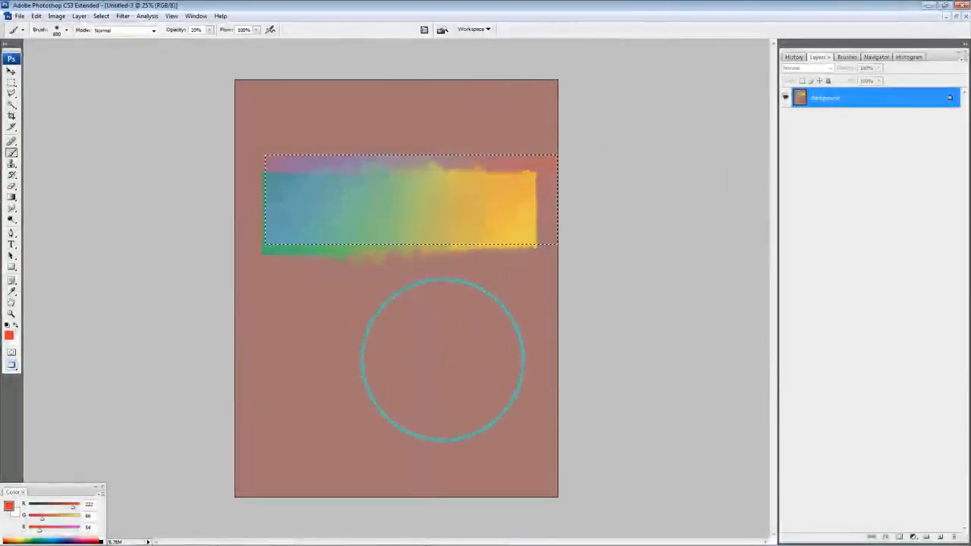
click(500, 199)
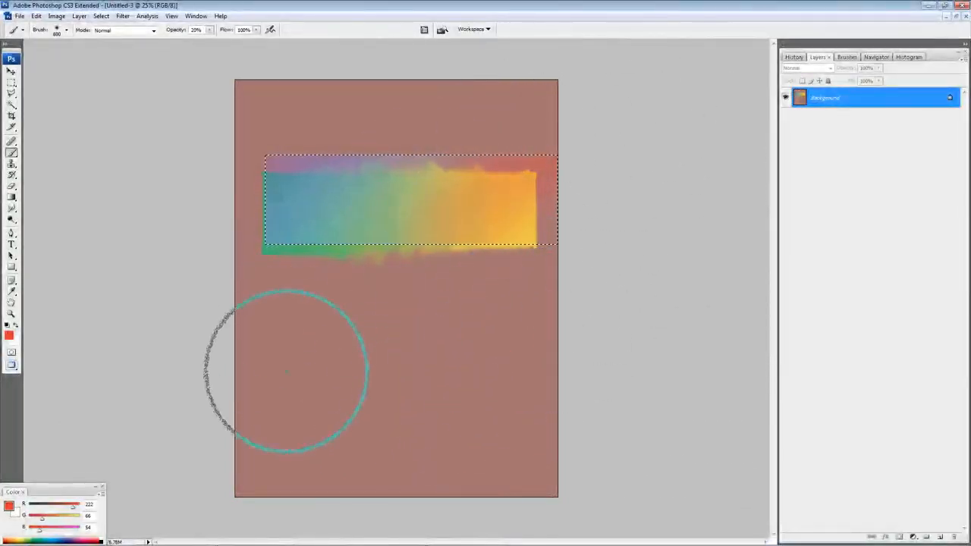
Step: Remove the selection around the strip and shrink the soft Brush tip to 200 px
click(11, 83)
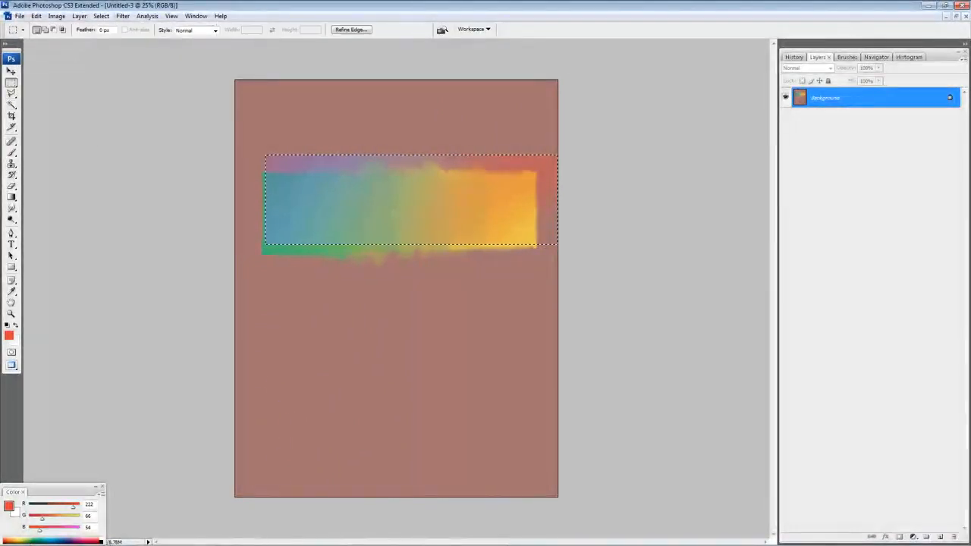
click(204, 151)
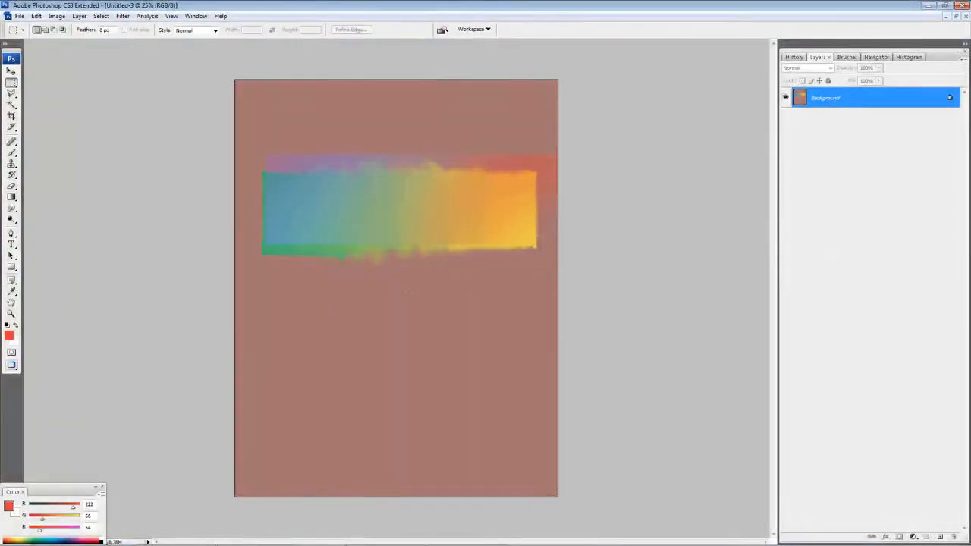
key(b)
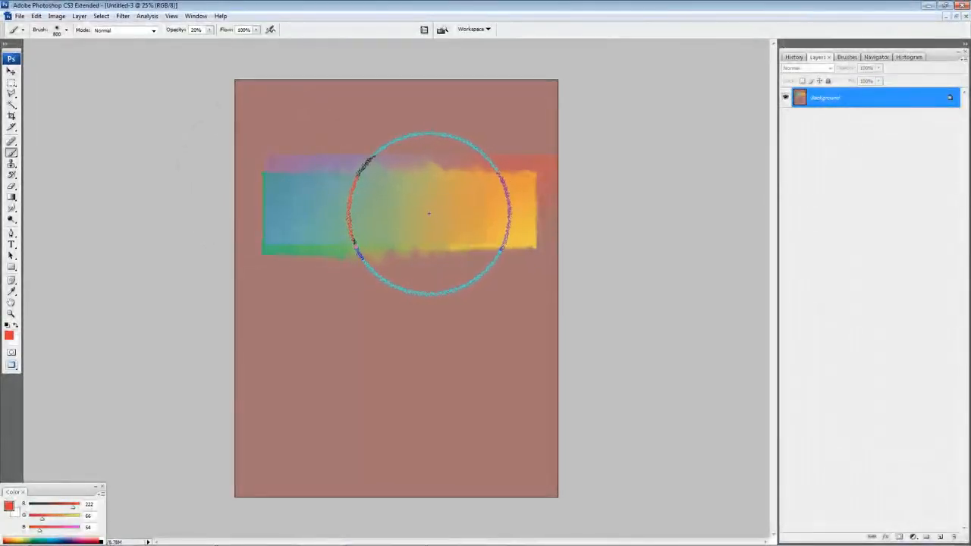
key(bracketleft)
key(bracketleft)
key(bracketleft)
key(bracketleft)
key(bracketleft)
key(bracketleft)
key(bracketleft)
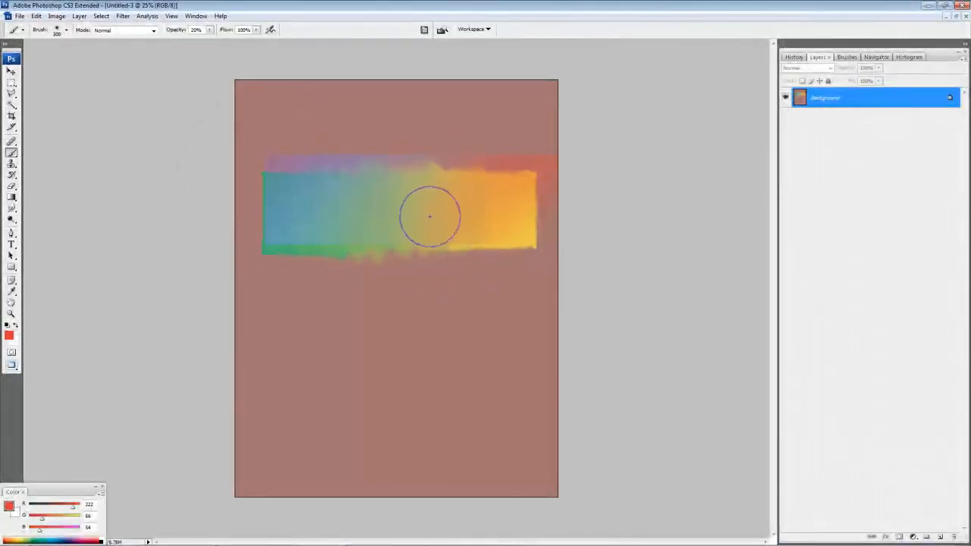
Step: Choose the hard round 19 px tip, enlarge it to 200 px and paint red strokes below the strip, raising the opacity to 100%
right_click(422, 300)
scroll(495, 429, up, 1)
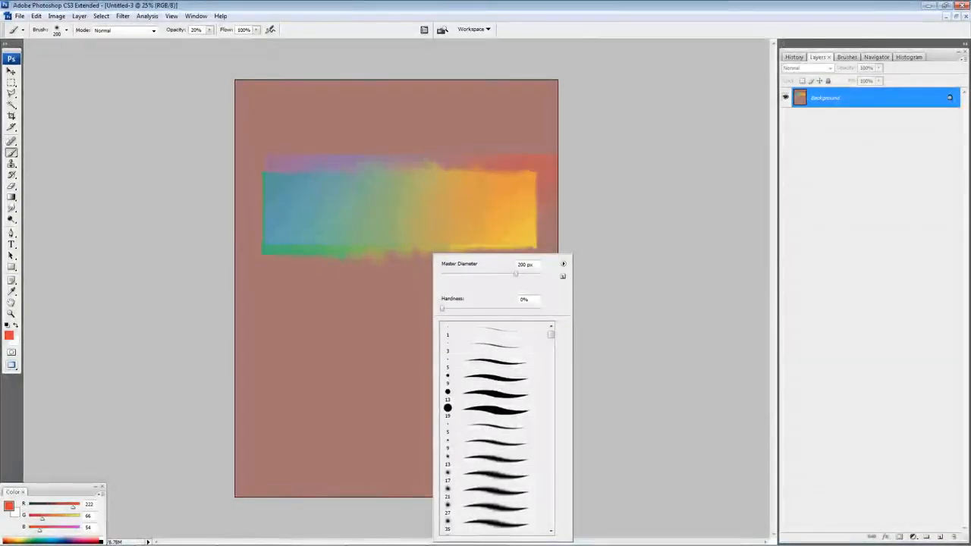
click(489, 410)
click(353, 317)
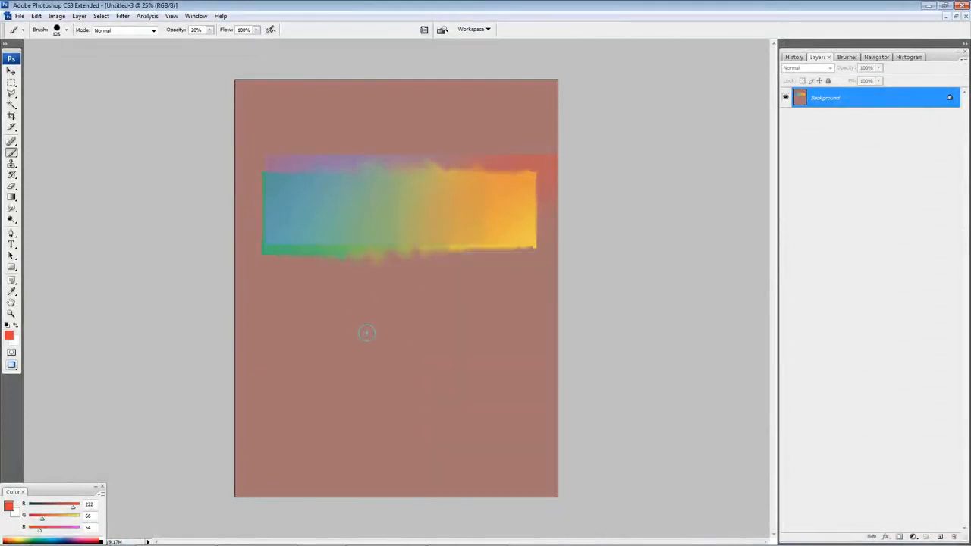
key(bracketright)
mouse_move(310, 324)
mouse_down()
mouse_move(319, 346)
mouse_move(334, 320)
mouse_move(336, 326)
mouse_move(445, 305)
mouse_move(486, 317)
mouse_up()
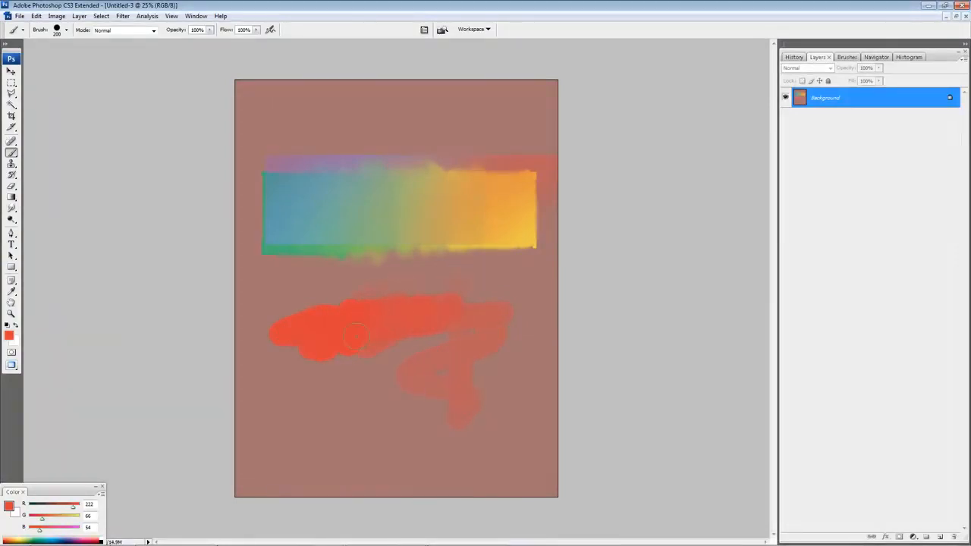
Step: Set the foreground to yellow-orange (RGB 222, 173, 54) and paint crossing and overlapping strokes of varied pressure over the red area
drag(42, 519, 63, 519)
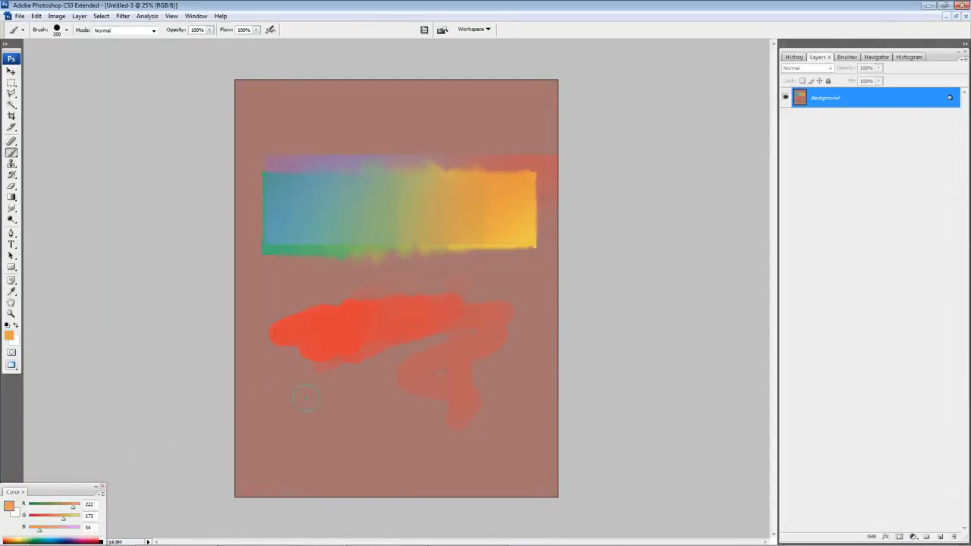
mouse_move(454, 411)
mouse_down()
mouse_move(484, 335)
mouse_move(384, 323)
mouse_move(428, 302)
mouse_move(437, 311)
mouse_move(381, 324)
mouse_up()
mouse_move(462, 309)
mouse_down()
mouse_move(480, 360)
mouse_move(459, 370)
mouse_move(461, 396)
mouse_move(451, 373)
mouse_move(483, 350)
mouse_move(465, 378)
mouse_move(493, 374)
mouse_move(497, 346)
mouse_move(477, 343)
mouse_move(495, 379)
mouse_move(461, 398)
mouse_move(488, 395)
mouse_up()
drag(363, 318, 354, 367)
drag(335, 314, 335, 355)
drag(301, 329, 483, 333)
drag(423, 299, 417, 378)
drag(478, 287, 473, 392)
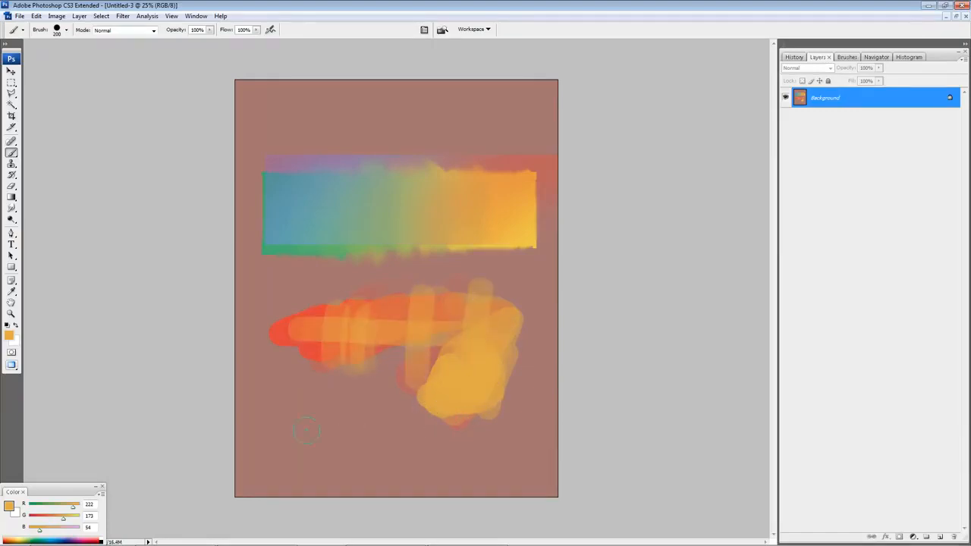
Step: Choose the 134 px grass-shaped tip, set the foreground to green (RGB 84, 173, 54) and paint rows of grass below the orange strokes
right_click(452, 267)
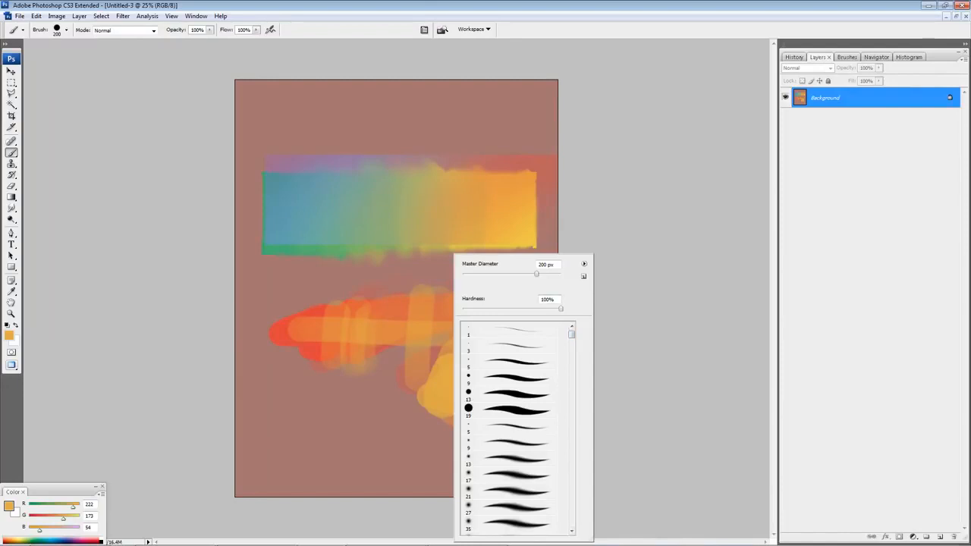
scroll(516, 429, down, 10)
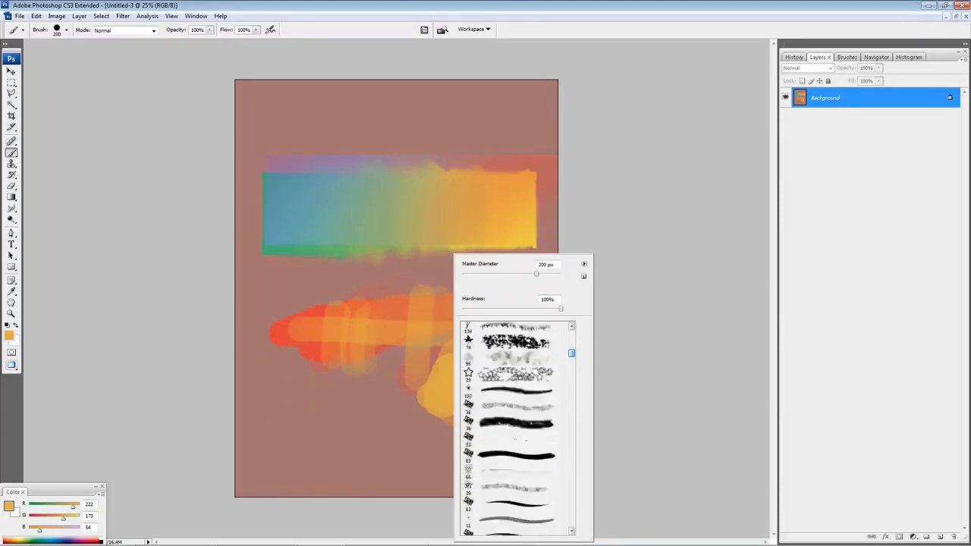
scroll(515, 428, up, 1)
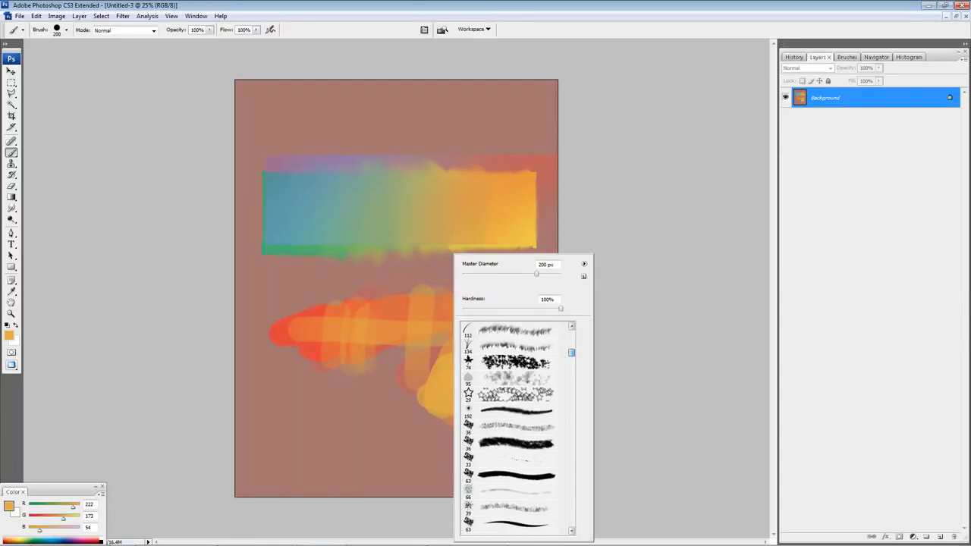
click(515, 345)
click(336, 375)
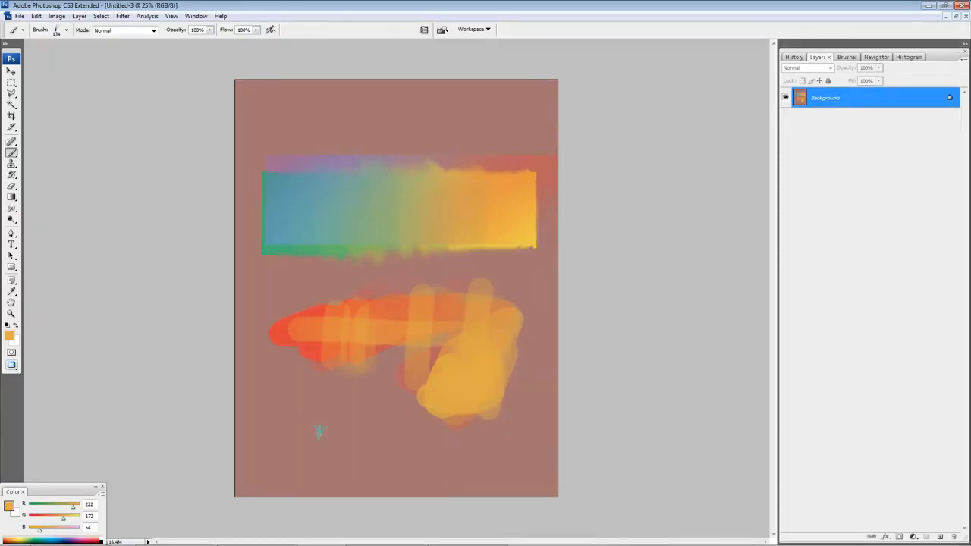
drag(73, 506, 47, 507)
drag(327, 432, 512, 451)
mouse_move(405, 446)
mouse_down()
mouse_move(307, 445)
mouse_move(376, 438)
mouse_up()
drag(296, 420, 427, 411)
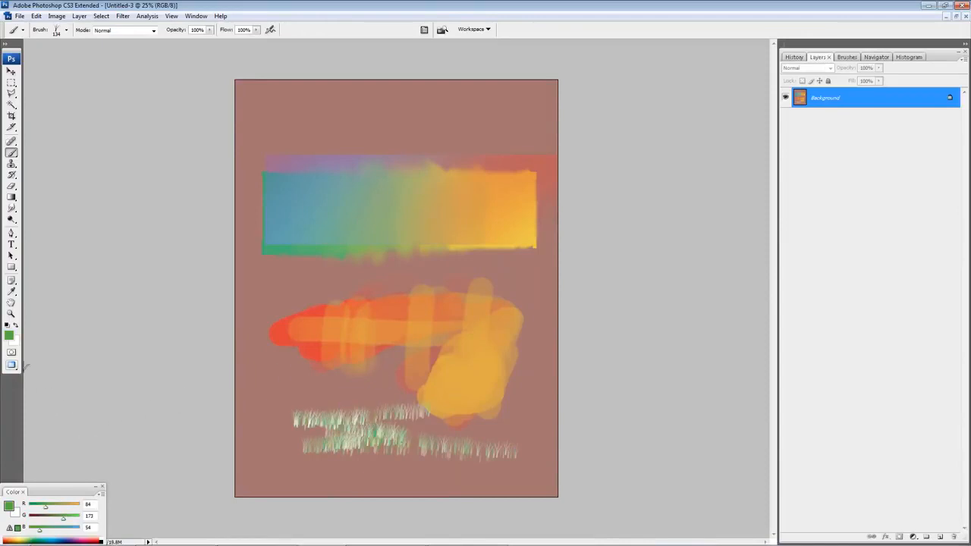
Step: Set the background colour to dark green #3d7853 and paint grass along the lower edge of the blended strip
click(14, 341)
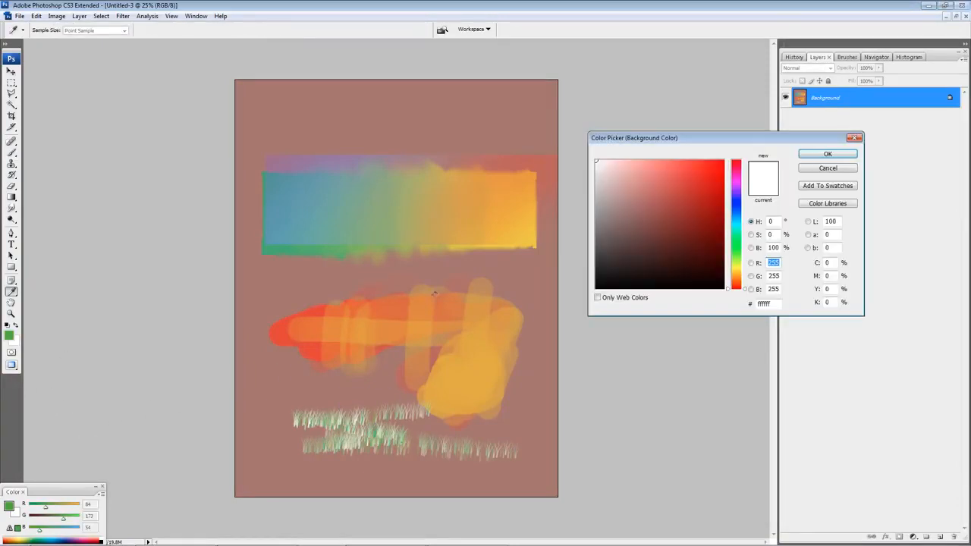
drag(735, 221, 736, 237)
click(658, 228)
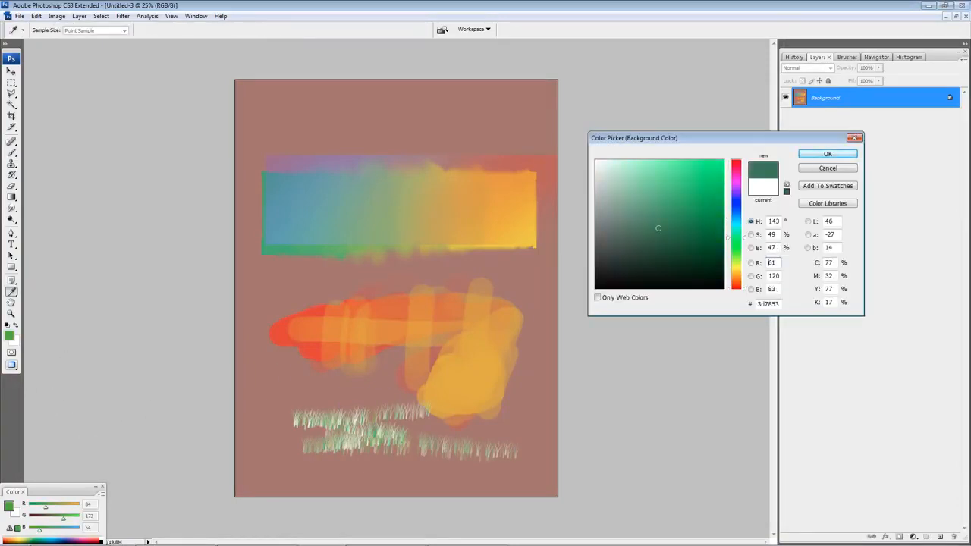
key(Return)
mouse_move(437, 258)
mouse_down()
mouse_move(371, 256)
mouse_move(299, 239)
mouse_move(496, 247)
mouse_move(393, 243)
mouse_move(524, 233)
mouse_move(379, 243)
mouse_up()
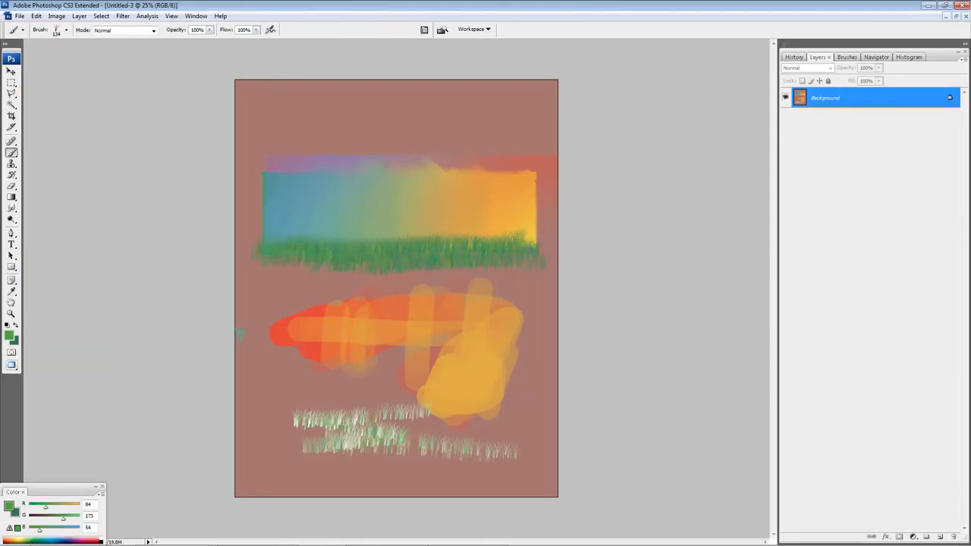
Step: Darken the foreground to deep green (RGB 31, 84, 31) and paint shadows along the base of the strip's grass
drag(58, 519, 54, 519)
mouse_move(46, 507)
mouse_down()
mouse_move(36, 506)
mouse_move(45, 516)
mouse_up()
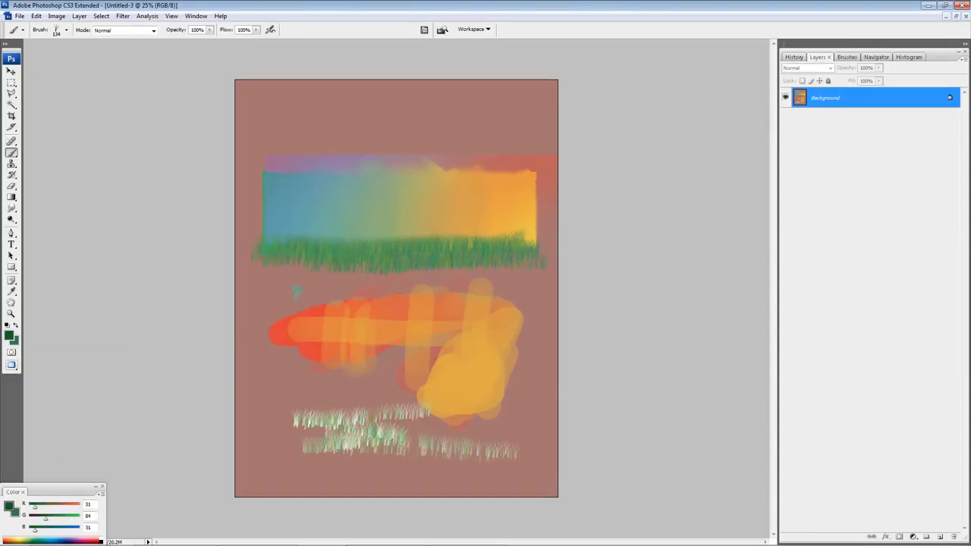
mouse_move(319, 258)
mouse_down()
mouse_move(418, 274)
mouse_move(311, 251)
mouse_move(461, 245)
mouse_up()
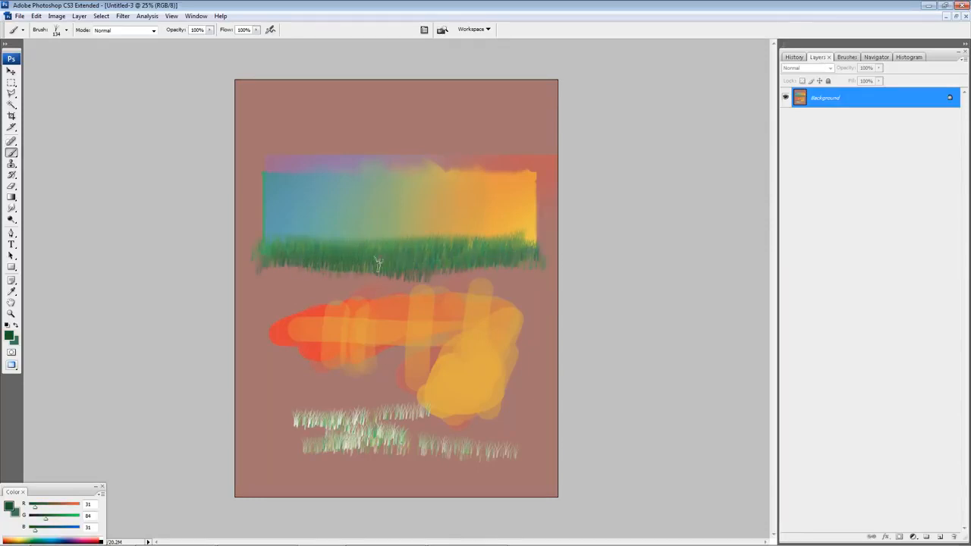
drag(377, 263, 511, 257)
Step: Choose the 24 px textured tip, enlarge it to 156 px and paint dark green strokes above the blended strip
right_click(458, 235)
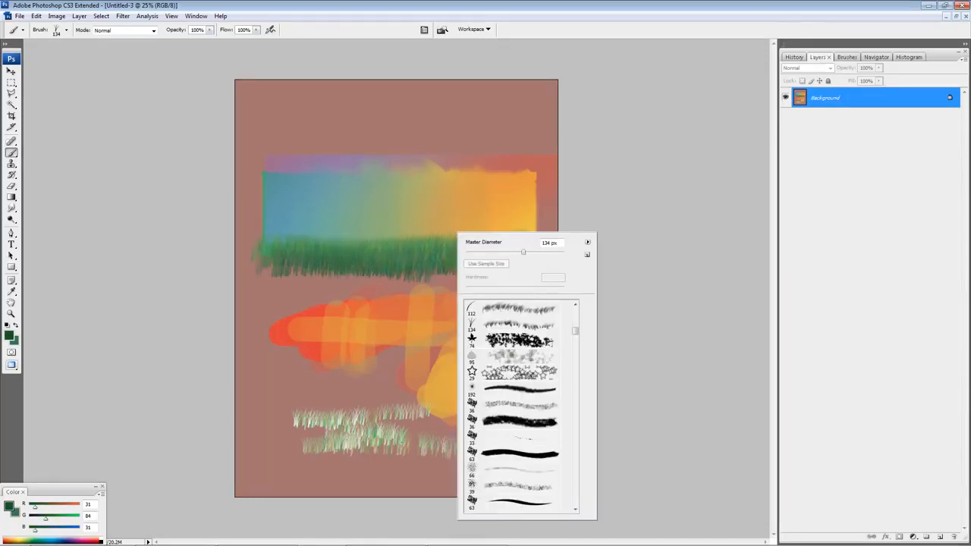
scroll(520, 405, up, 6)
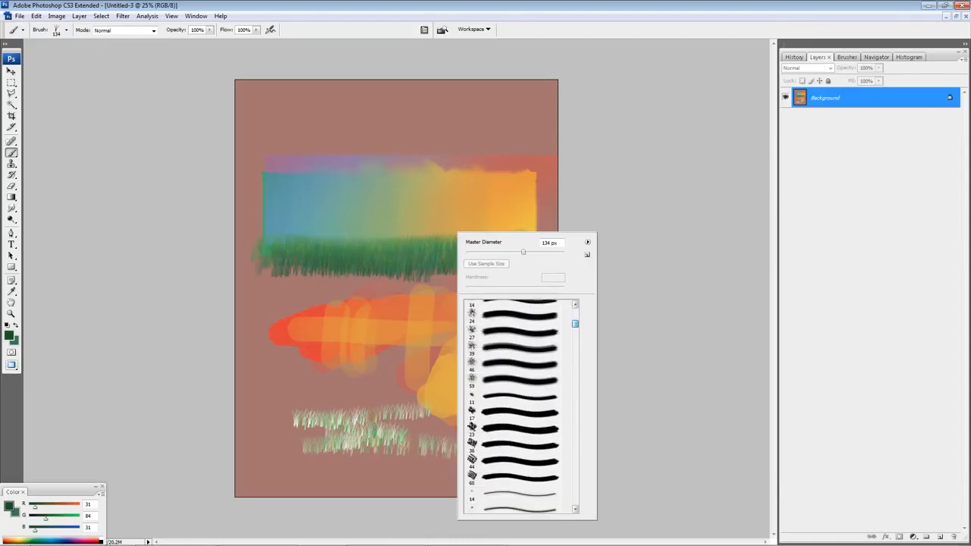
click(519, 336)
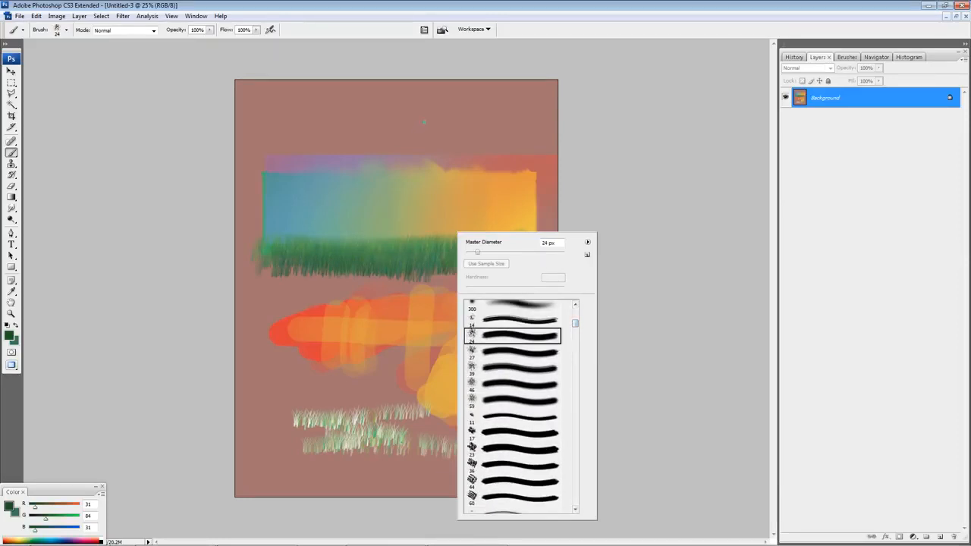
right_click(430, 122)
click(503, 143)
click(388, 125)
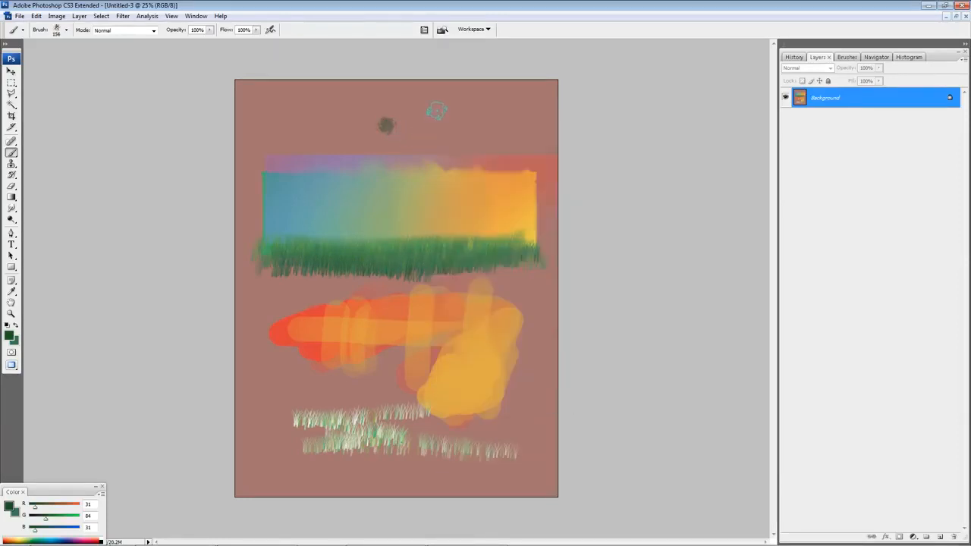
mouse_move(436, 110)
mouse_down()
mouse_move(386, 123)
mouse_move(482, 101)
mouse_move(455, 113)
mouse_move(500, 129)
mouse_up()
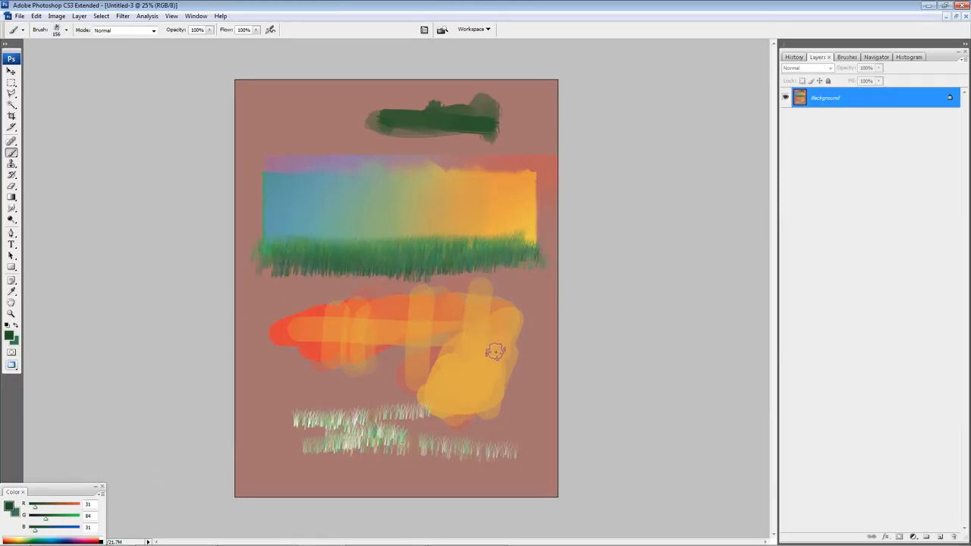
Step: Enlarge the textured tip to 400 px and paint large adjoining patches of sampled yellow-orange and sampled red below the grass
alt+click(468, 372)
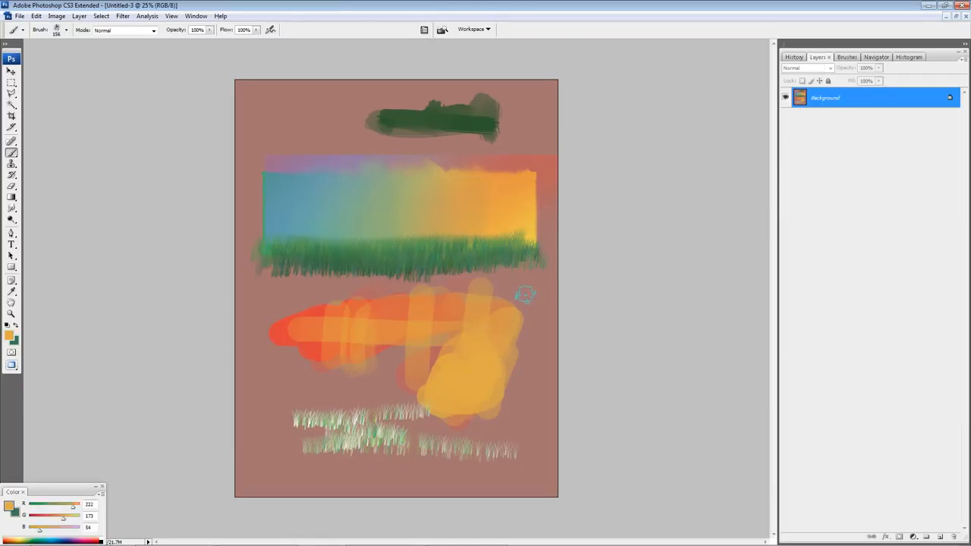
key(])
key(])
key(])
mouse_move(510, 319)
mouse_down()
mouse_move(519, 357)
mouse_move(484, 344)
mouse_move(482, 323)
mouse_move(499, 284)
mouse_move(521, 307)
mouse_move(515, 347)
mouse_up()
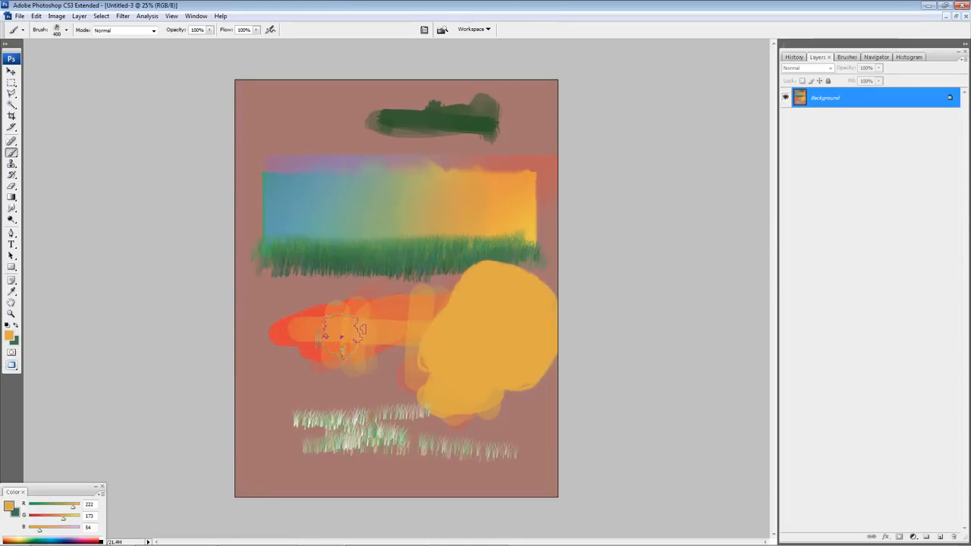
alt+click(292, 333)
mouse_move(292, 334)
mouse_down()
mouse_move(272, 319)
mouse_move(349, 331)
mouse_move(319, 366)
mouse_move(285, 357)
mouse_move(380, 337)
mouse_move(391, 303)
mouse_move(417, 325)
mouse_move(375, 358)
mouse_move(378, 307)
mouse_move(410, 319)
mouse_move(399, 358)
mouse_move(372, 349)
mouse_move(387, 308)
mouse_move(395, 336)
mouse_up()
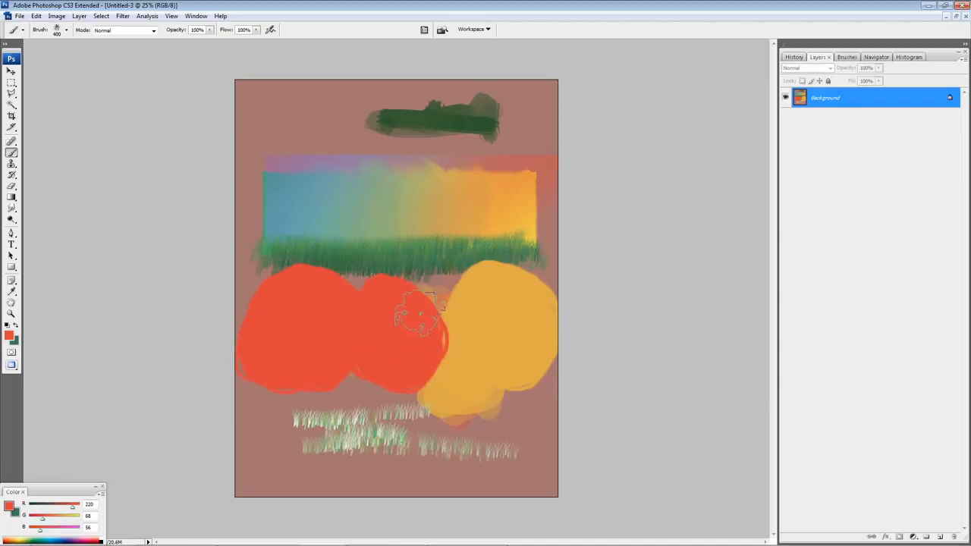
Step: Set the brush opacity to 50% and paint sampled yellow-orange over the red patch's inner half, extending the mixed orange toward the red end
key(5)
alt+click(501, 311)
mouse_move(397, 325)
mouse_down()
mouse_move(383, 300)
mouse_move(392, 363)
mouse_move(392, 305)
mouse_move(401, 360)
mouse_move(387, 299)
mouse_move(417, 366)
mouse_move(388, 315)
mouse_move(401, 337)
mouse_move(388, 358)
mouse_move(401, 292)
mouse_move(387, 356)
mouse_move(379, 294)
mouse_move(384, 347)
mouse_move(403, 336)
mouse_move(339, 309)
mouse_move(332, 361)
mouse_move(331, 311)
mouse_move(333, 334)
mouse_up()
alt+click(399, 331)
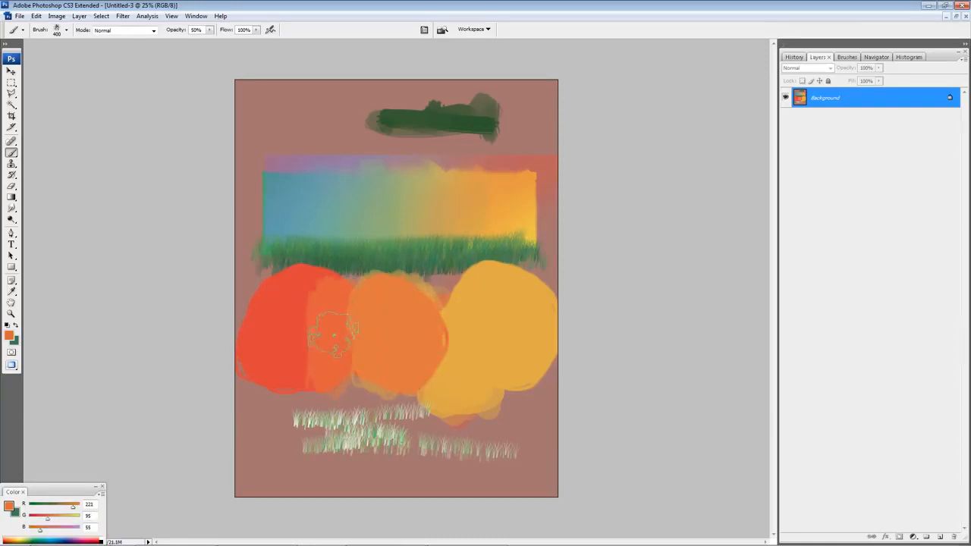
Step: Blend the border between the orange and yellow patches with strokes of repeatedly sampled in-between oranges
alt+click(421, 336)
mouse_move(445, 303)
mouse_down()
mouse_move(453, 375)
mouse_move(457, 329)
mouse_move(446, 301)
mouse_move(443, 364)
mouse_up()
alt+click(459, 334)
drag(471, 312, 487, 373)
alt+click(488, 339)
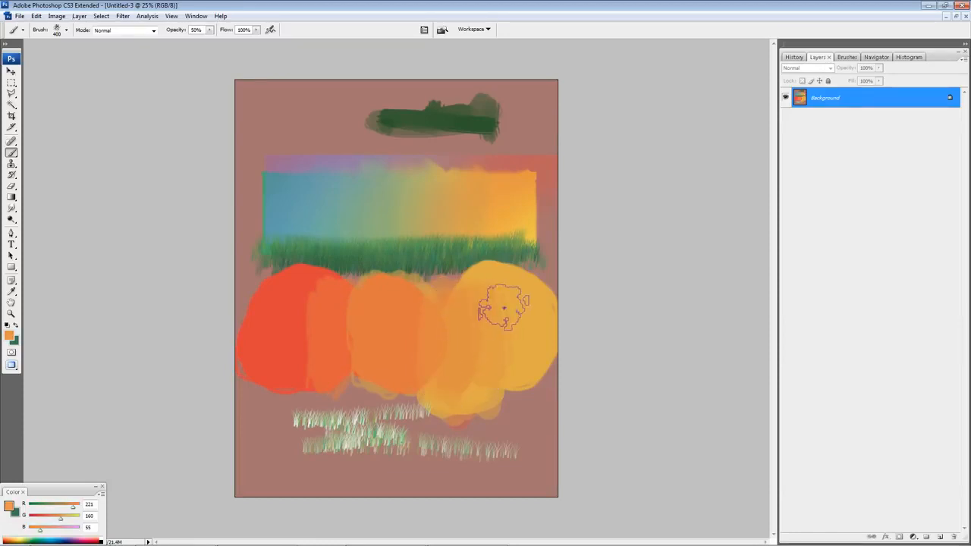
mouse_move(502, 307)
mouse_down()
mouse_move(502, 376)
mouse_move(471, 314)
mouse_move(444, 355)
mouse_up()
Step: Blend the red end into the orange middle with vertical strokes of sampled red-orange tones
alt+click(325, 315)
mouse_move(318, 302)
mouse_down()
mouse_move(306, 382)
mouse_move(296, 311)
mouse_move(301, 378)
mouse_up()
alt+click(332, 322)
mouse_move(355, 298)
mouse_down()
mouse_move(363, 368)
mouse_move(353, 312)
mouse_move(346, 351)
mouse_up()
alt+click(326, 334)
drag(352, 312, 342, 377)
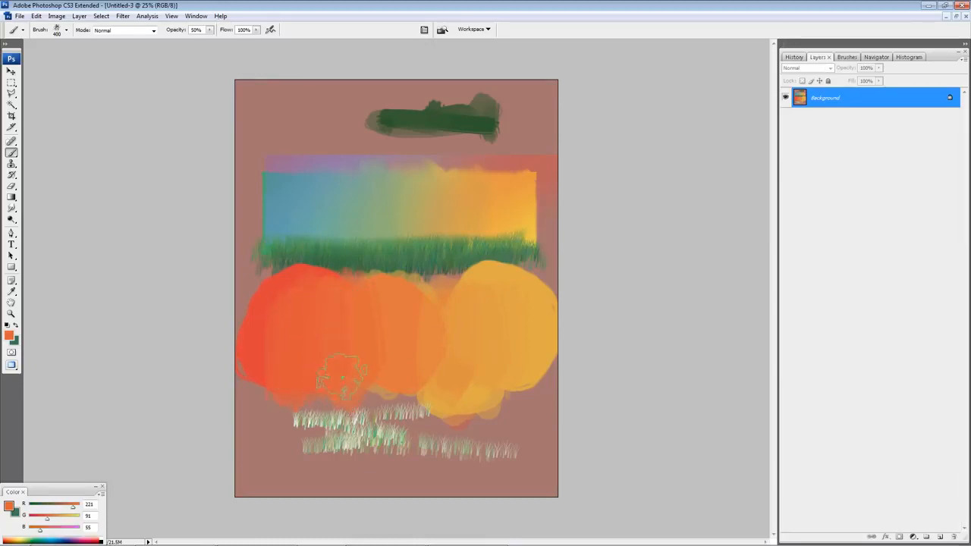
Step: Smooth the transition from the orange middle to the yellow end with vertical strokes of freshly sampled colours
alt+click(402, 337)
alt+click(413, 340)
alt+click(413, 341)
mouse_move(455, 318)
mouse_down()
mouse_move(460, 356)
mouse_move(457, 338)
mouse_move(447, 377)
mouse_up()
alt+click(478, 333)
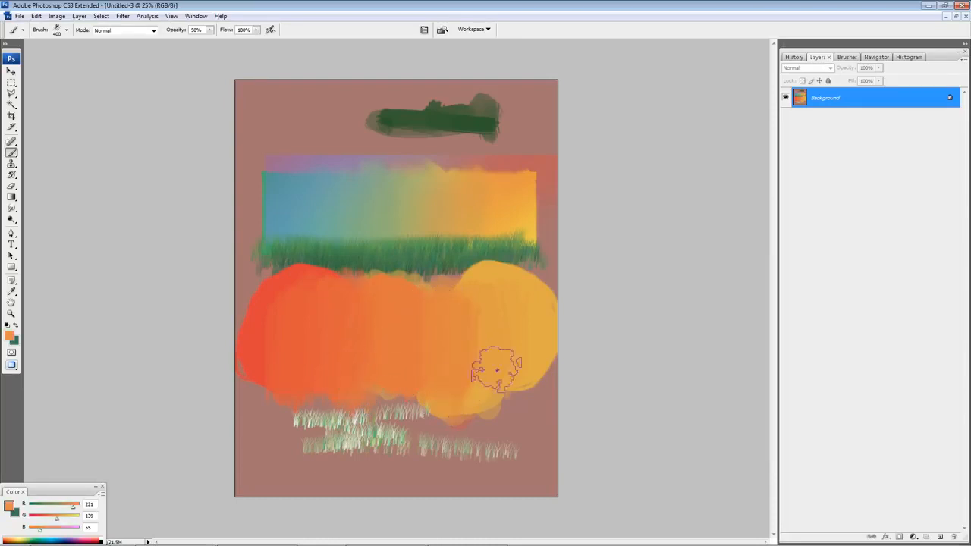
alt+click(497, 359)
drag(484, 321, 476, 405)
alt+click(446, 357)
drag(462, 338, 446, 364)
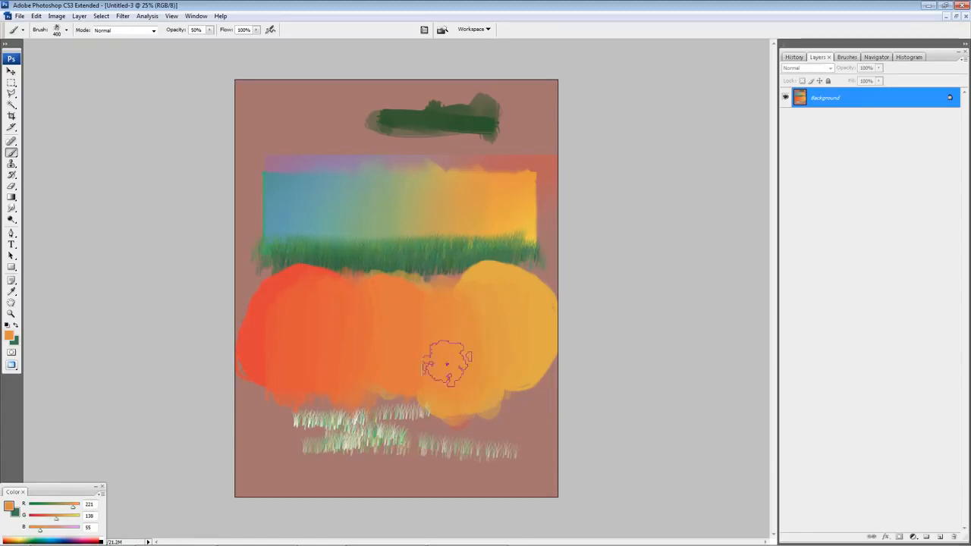
Step: Even out the centre of the orange gradient with vertical strokes of sampled mid-oranges, and sample a lighter orange near the yellow end
alt+click(389, 323)
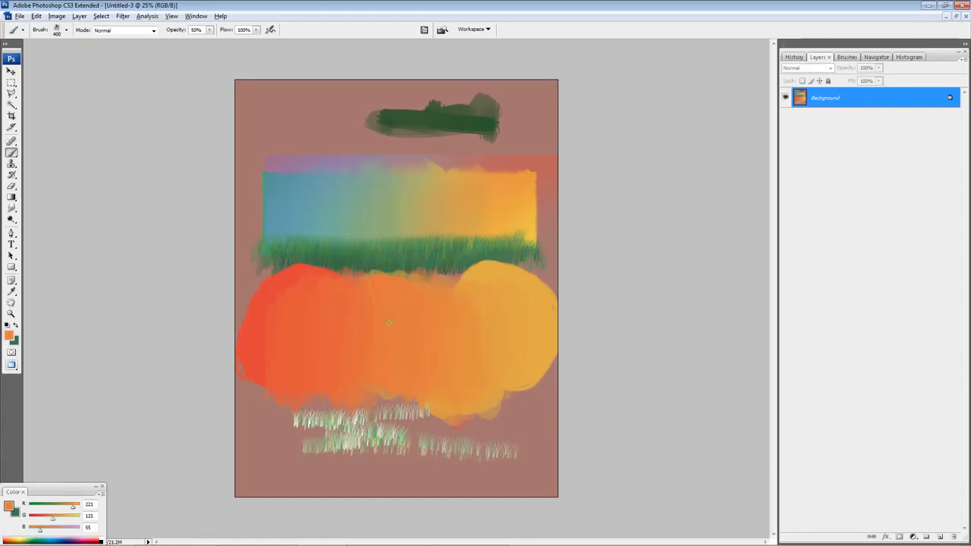
drag(411, 308, 401, 375)
alt+click(391, 332)
drag(384, 317, 370, 372)
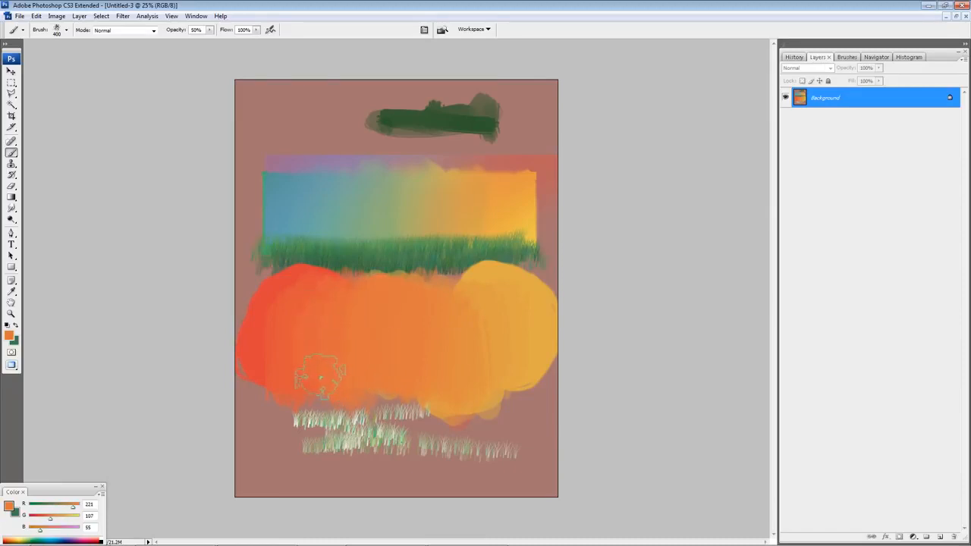
alt+click(442, 329)
alt+click(497, 338)
Step: Switch to the Smudge tool with the hard round tip and enlarge it to 800 px
key(r)
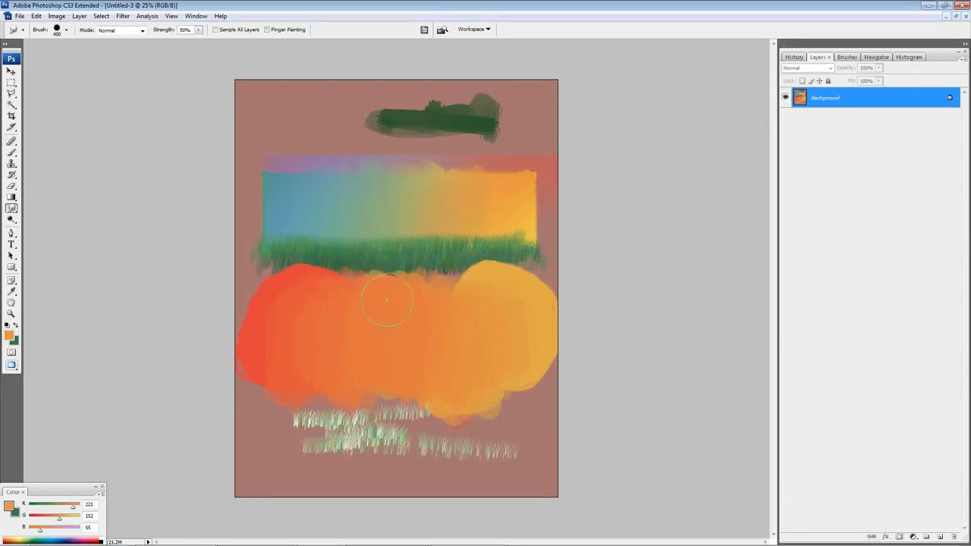
key(bracketright)
key(bracketright)
key(bracketright)
key(bracketright)
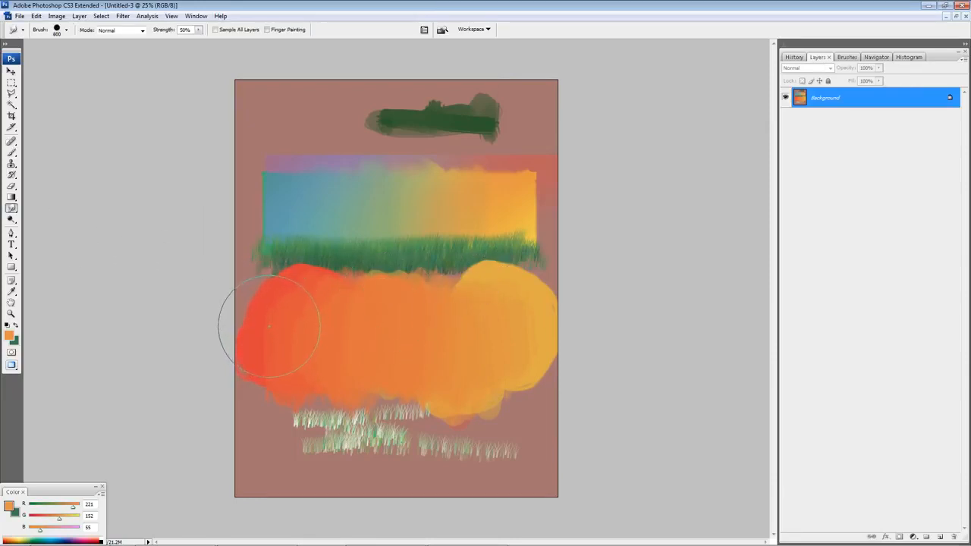